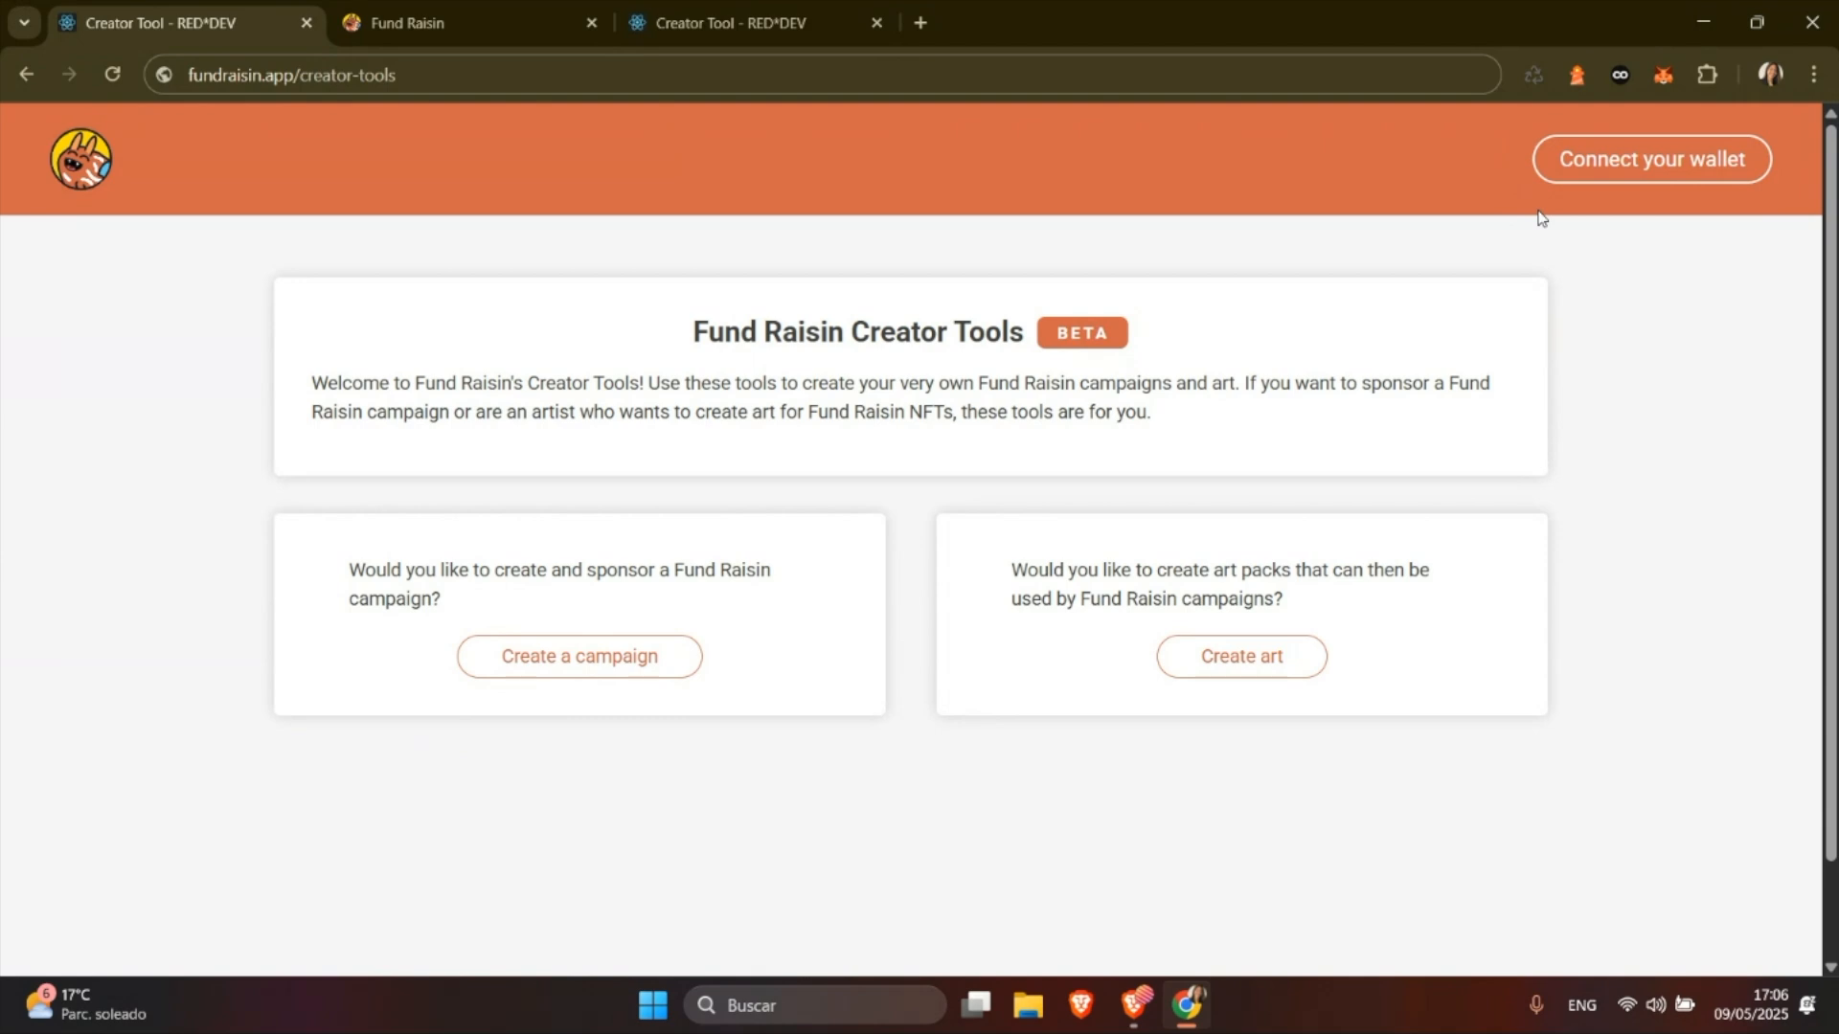
Open the wallet extension to connect the wallet to the creator tools.
{"action": "left_click", "coordinate": [1616, 81]}
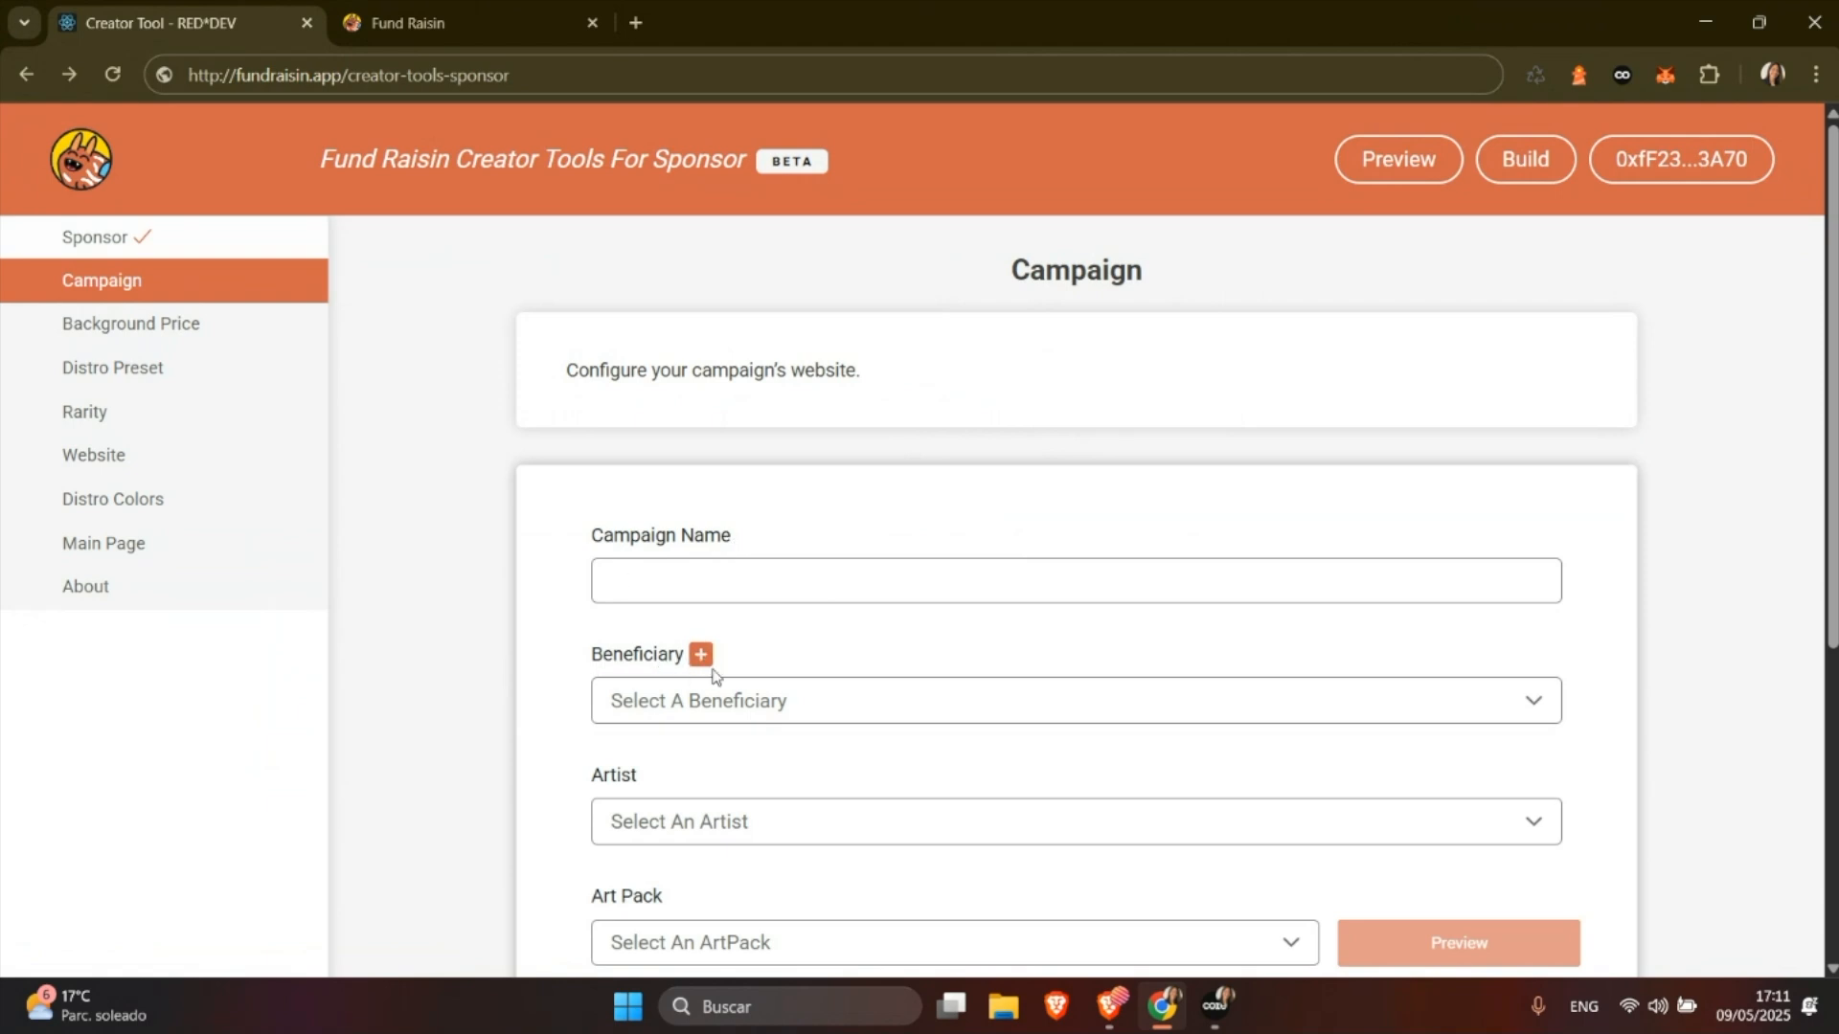
Review the campaign form's fields, from campaign name, beneficiary and artist to art pack, dates and maximum number of NFTs.
{"action": "scroll", "coordinate": [609, 642], "scroll_direction": "down", "scroll_amount": 1}
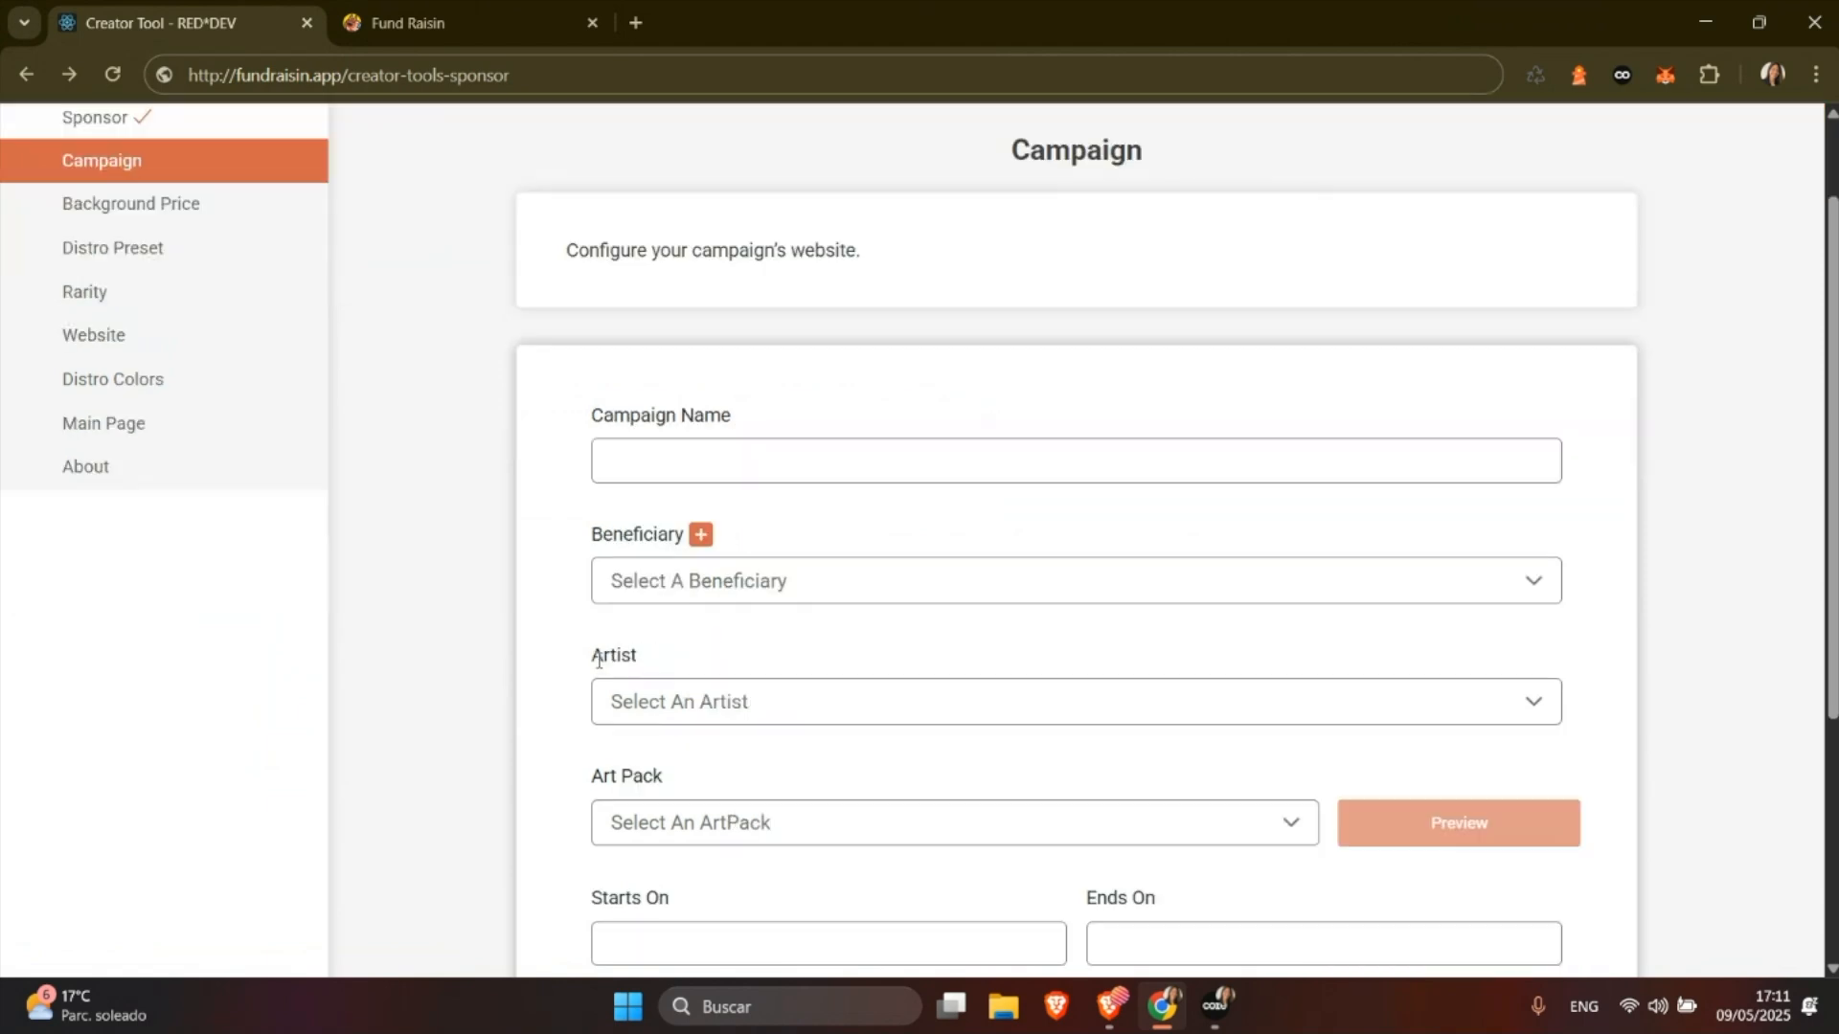
{"action": "scroll", "coordinate": [644, 662], "scroll_direction": "down", "scroll_amount": 1}
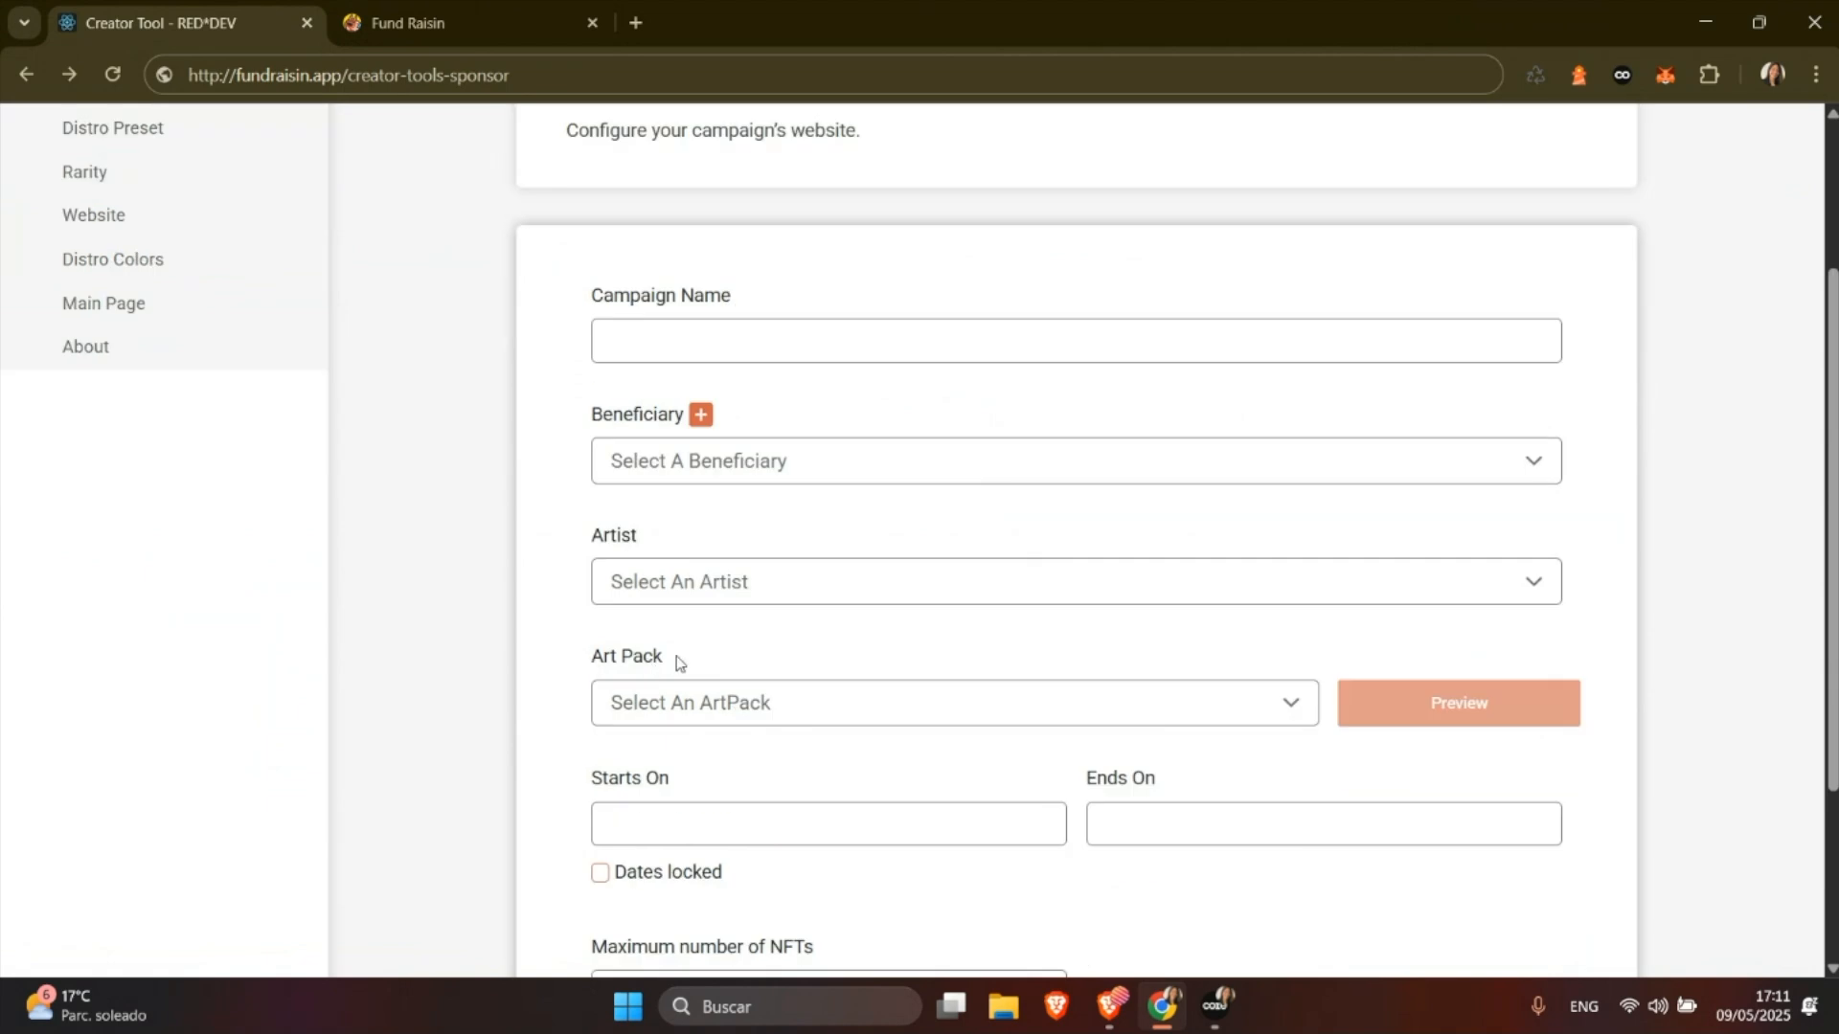
{"action": "scroll", "coordinate": [677, 659], "scroll_direction": "down", "scroll_amount": 2}
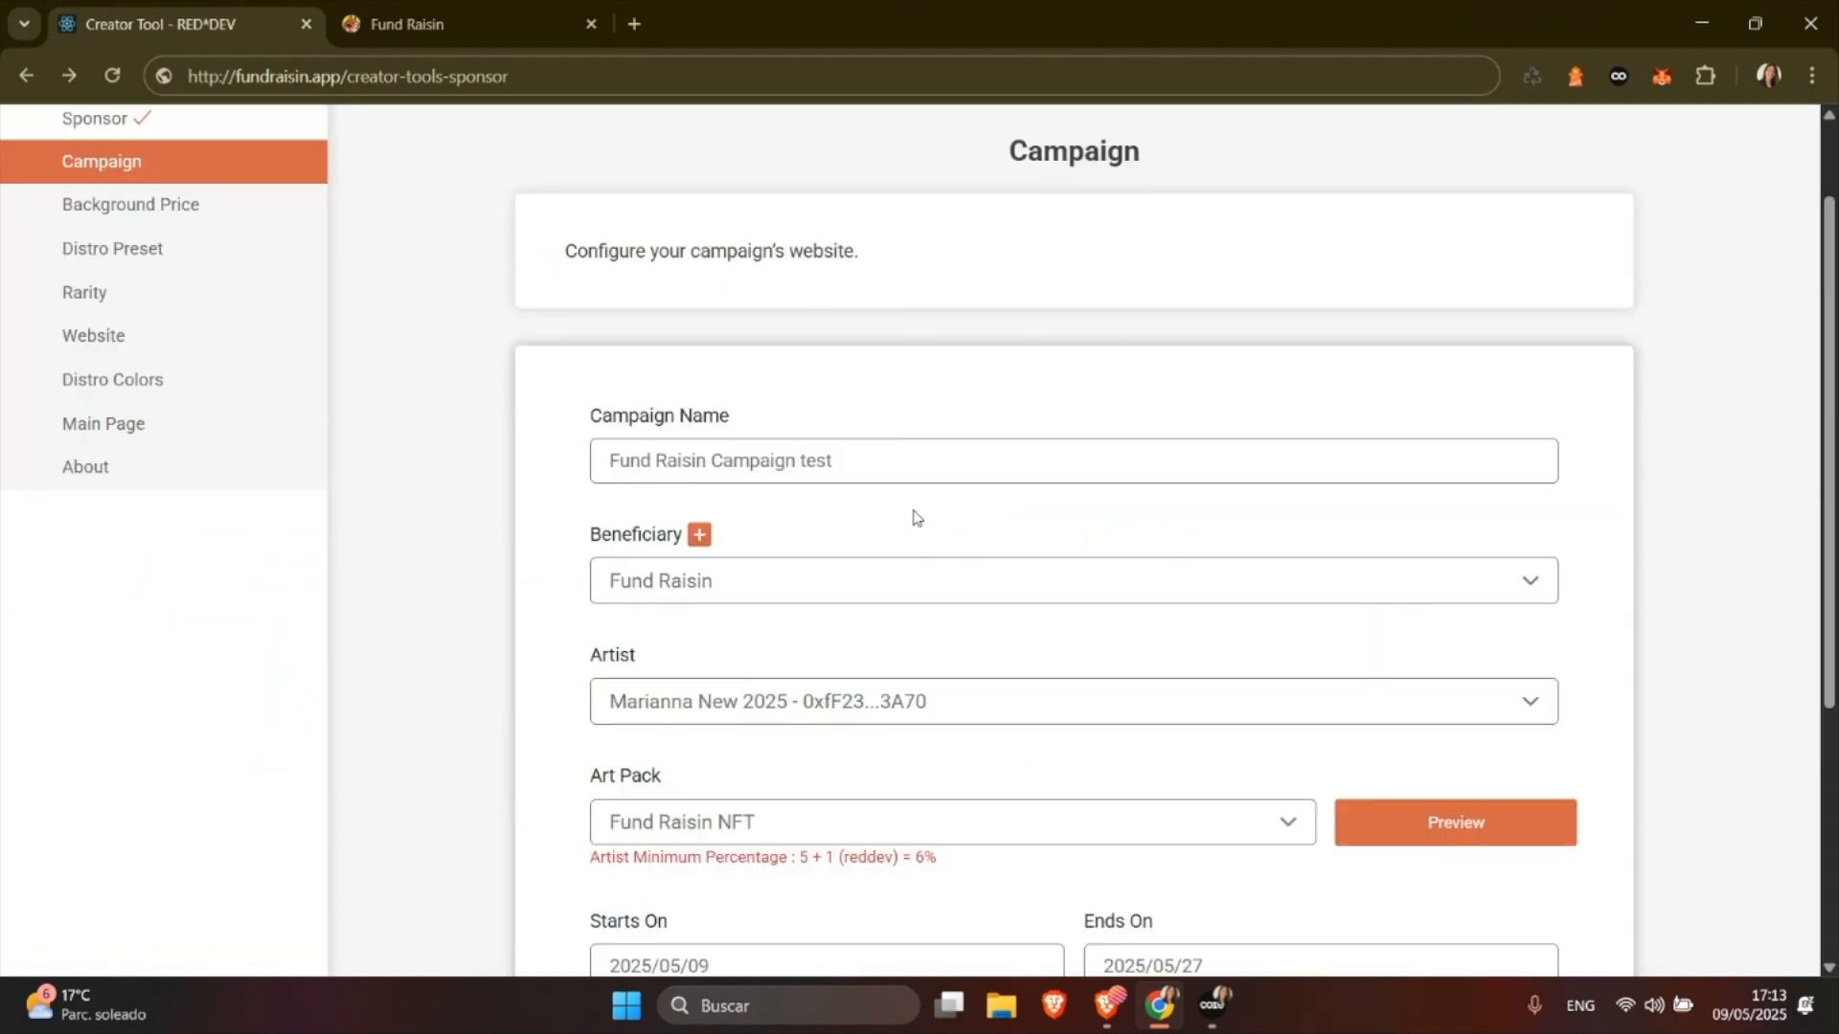
{"action": "scroll", "coordinate": [915, 517], "scroll_direction": "down", "scroll_amount": 5}
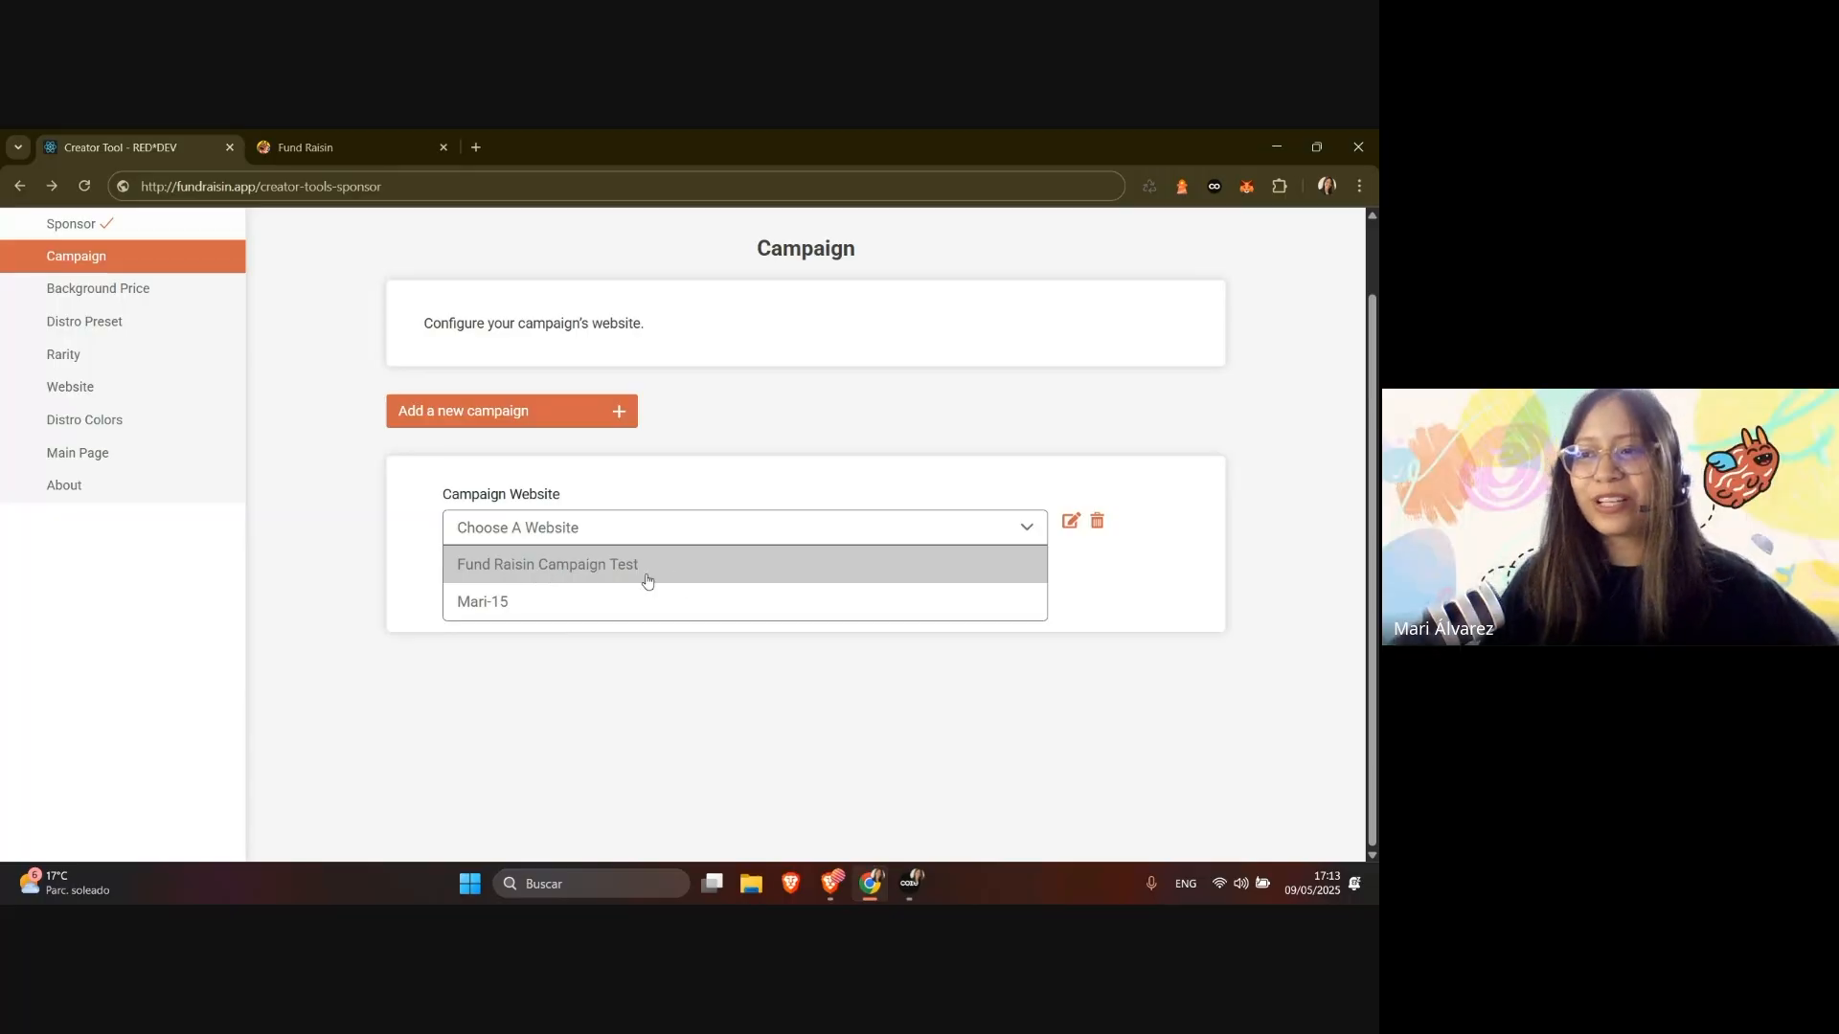
Choose Fund Raisin Campaign Test as the campaign website and continue with it.
{"action": "double_click", "coordinate": [551, 532]}
{"action": "left_click", "coordinate": [689, 575]}
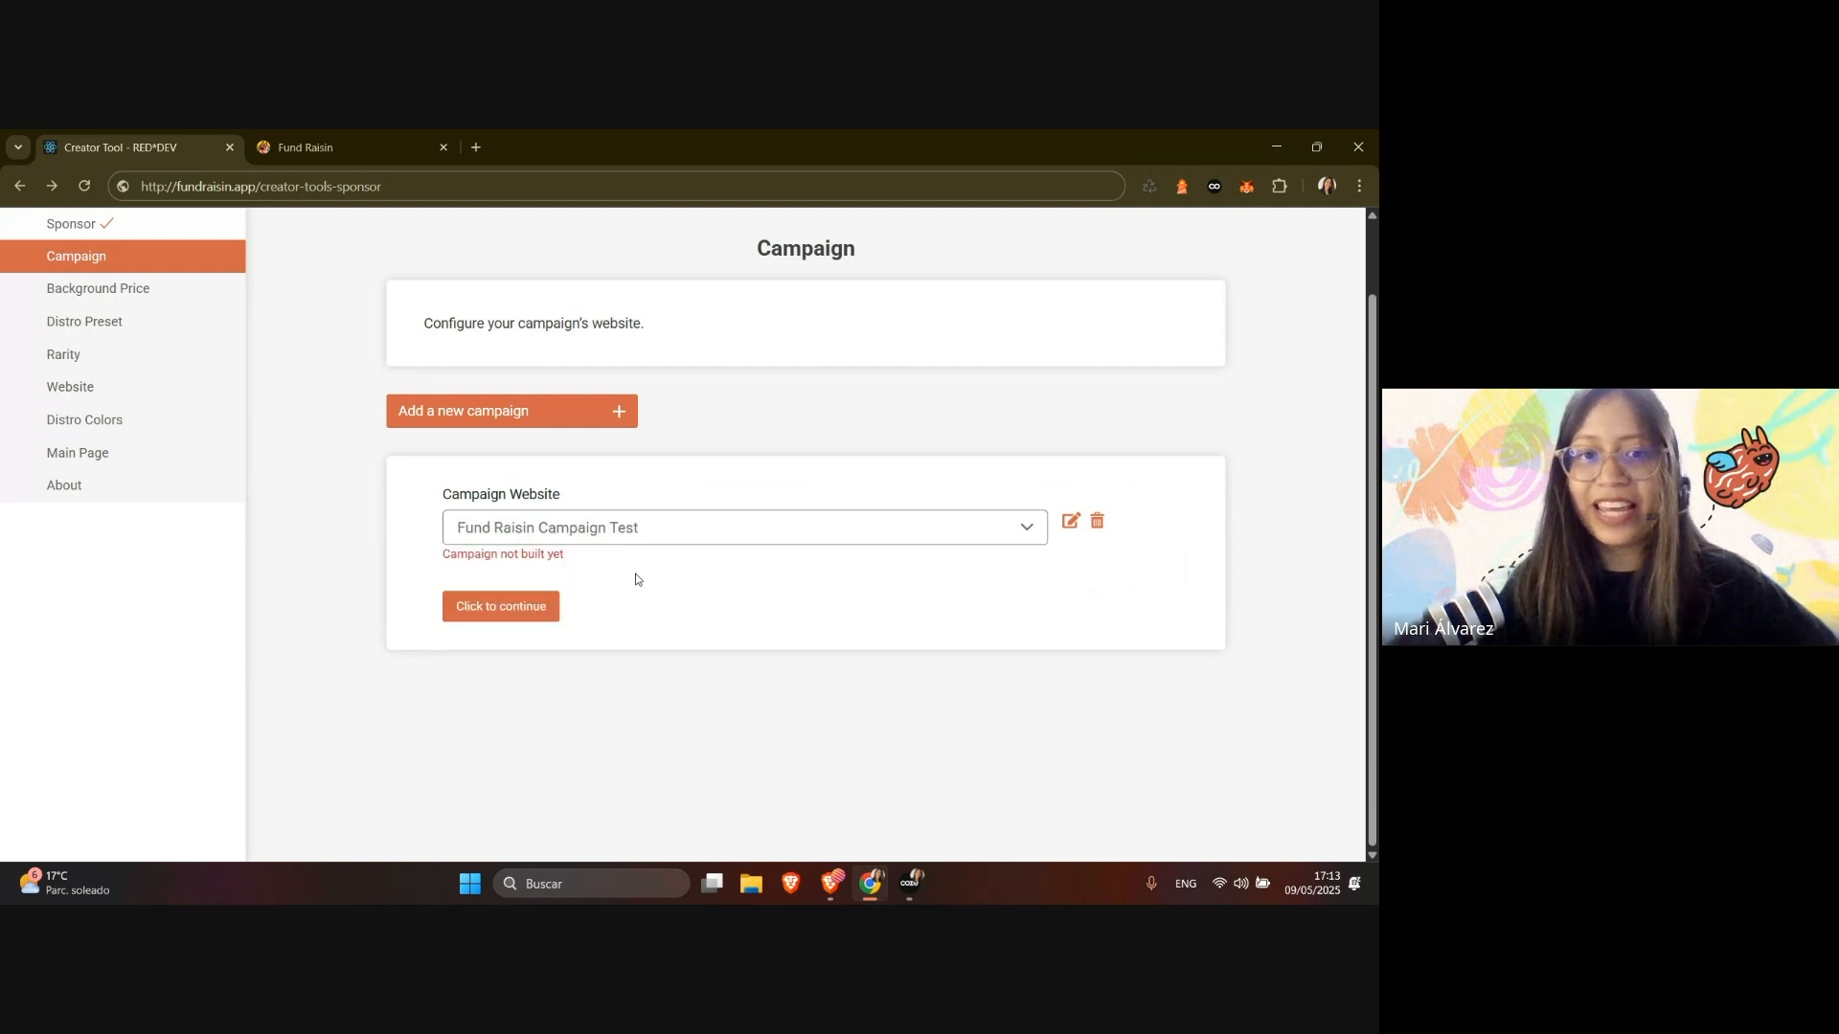
{"action": "left_click", "coordinate": [506, 609]}
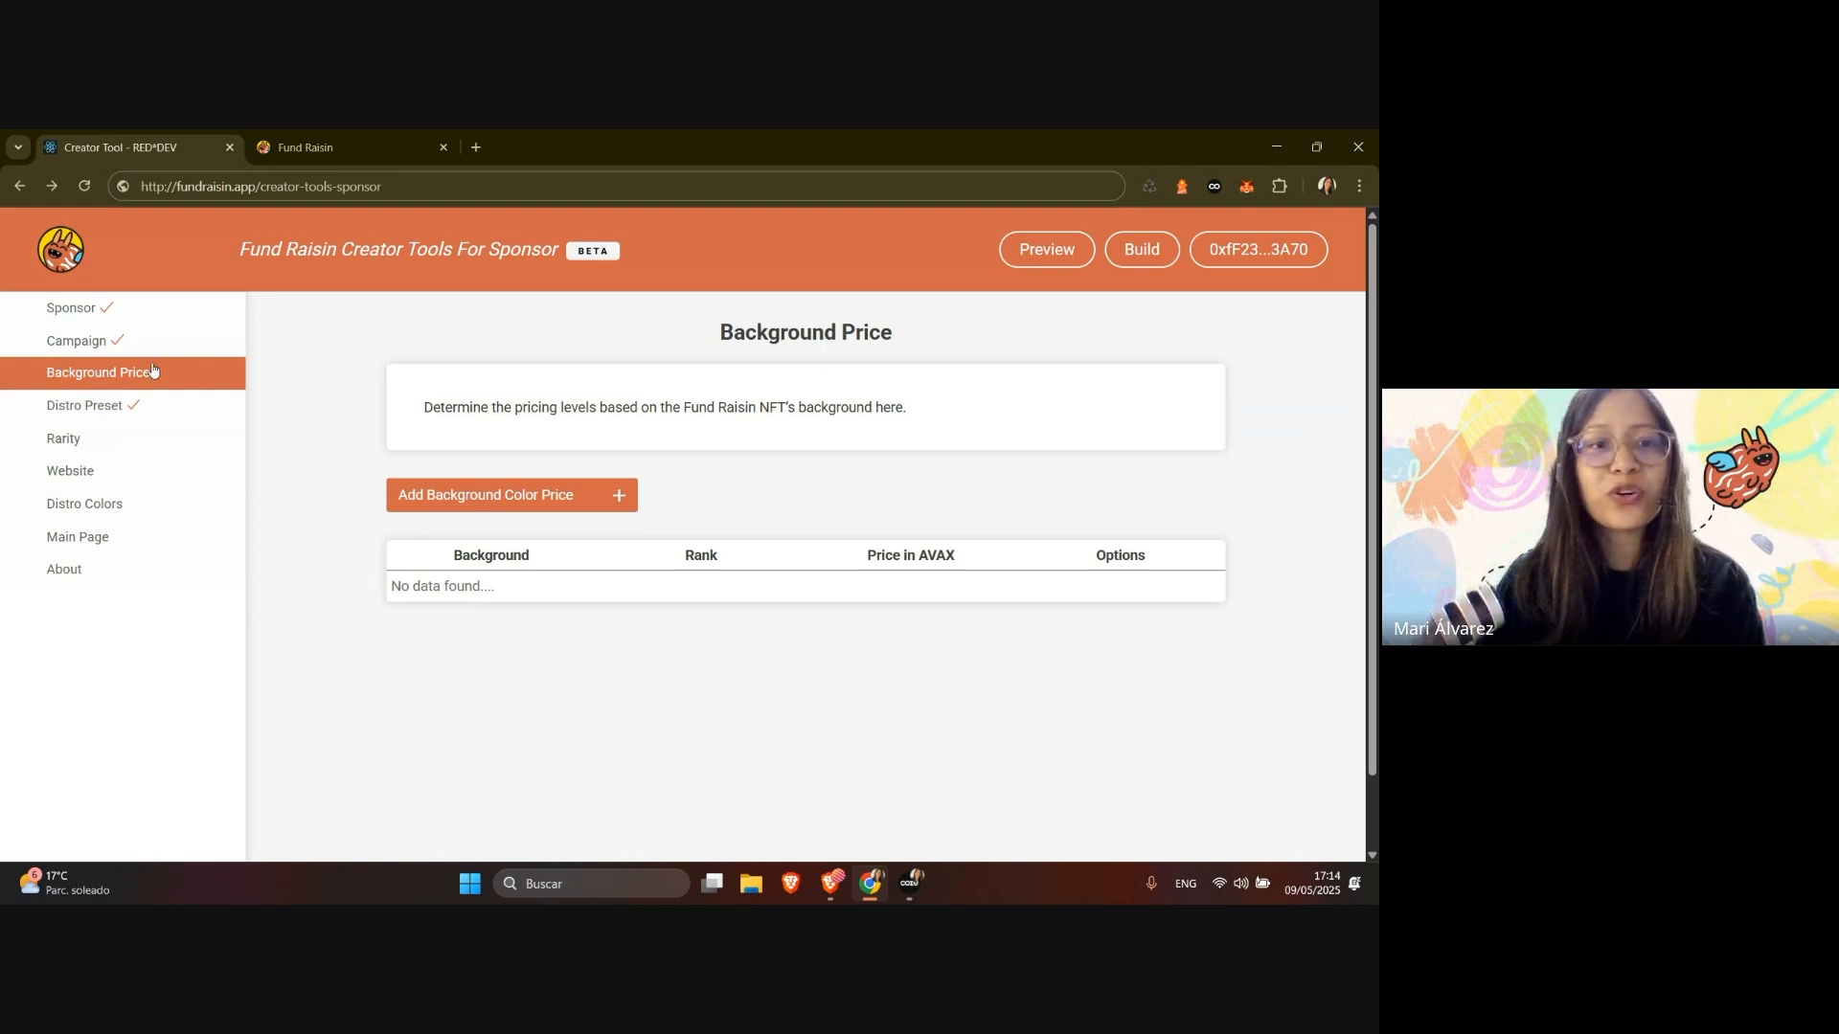
Add a background color price of 0.005 AVAX for Rank #101 and save it.
{"action": "left_click", "coordinate": [484, 508]}
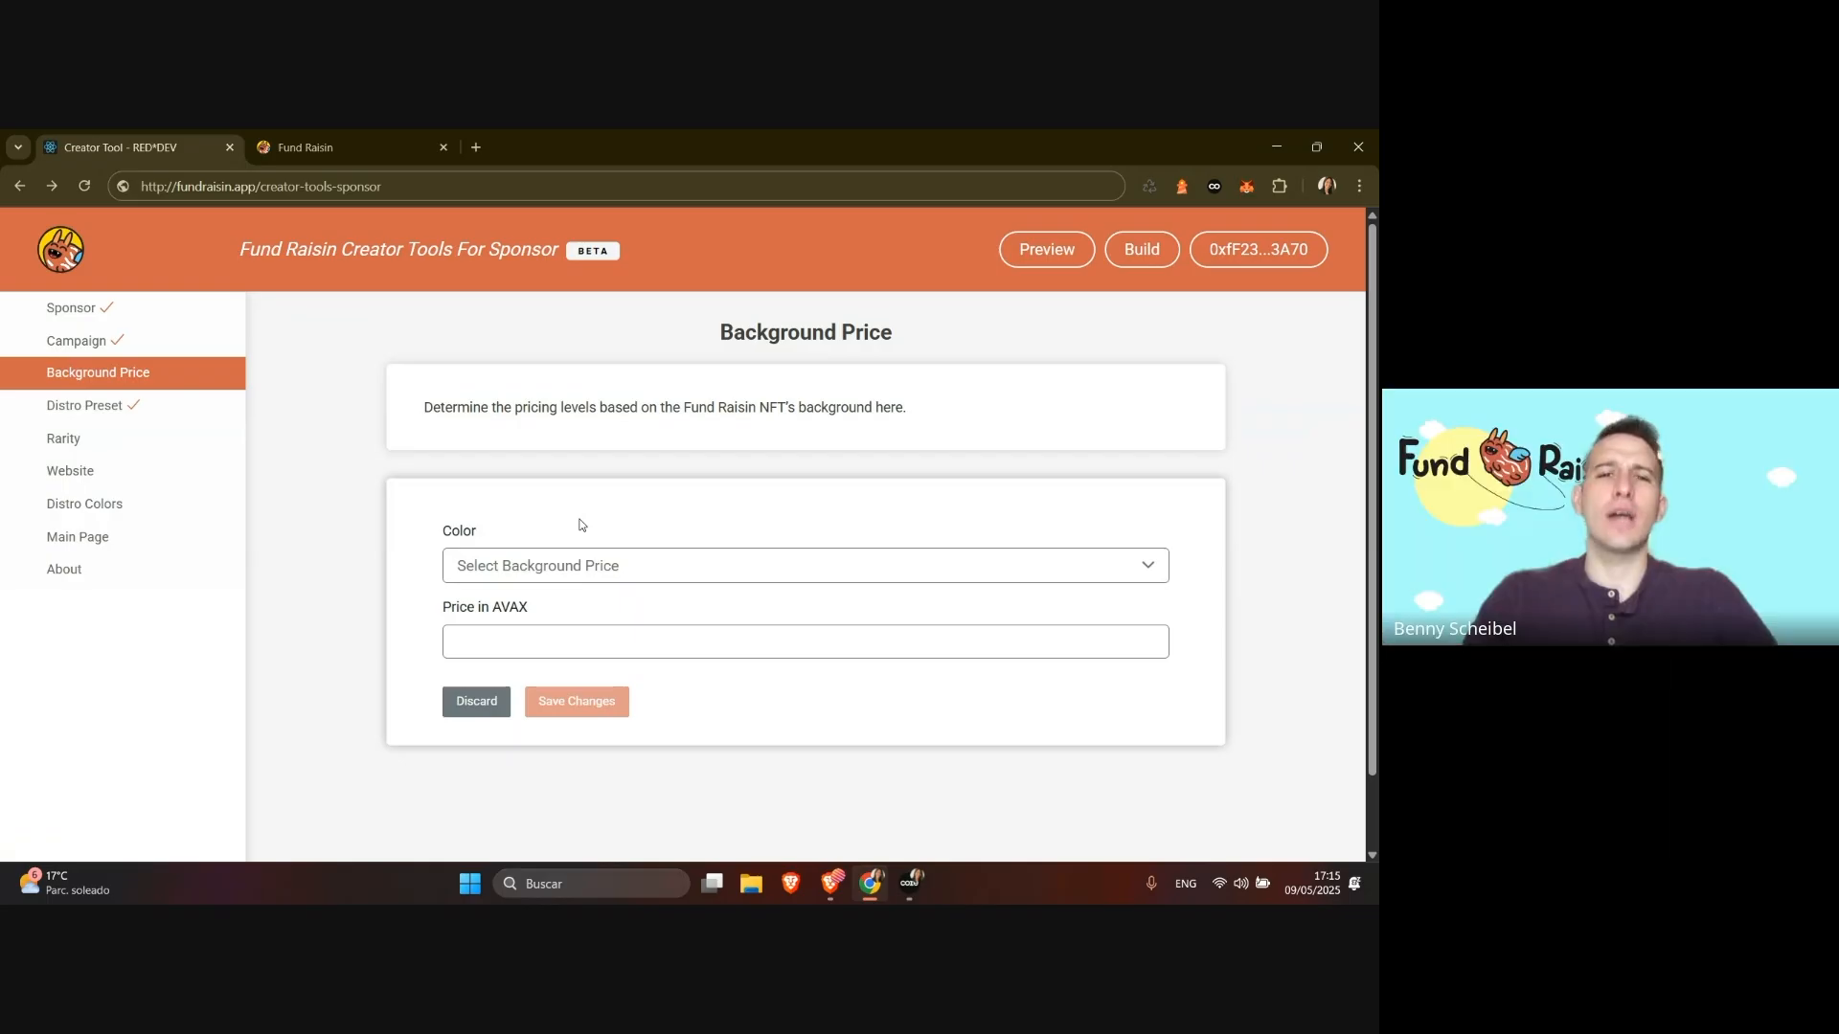
{"action": "left_click", "coordinate": [561, 565]}
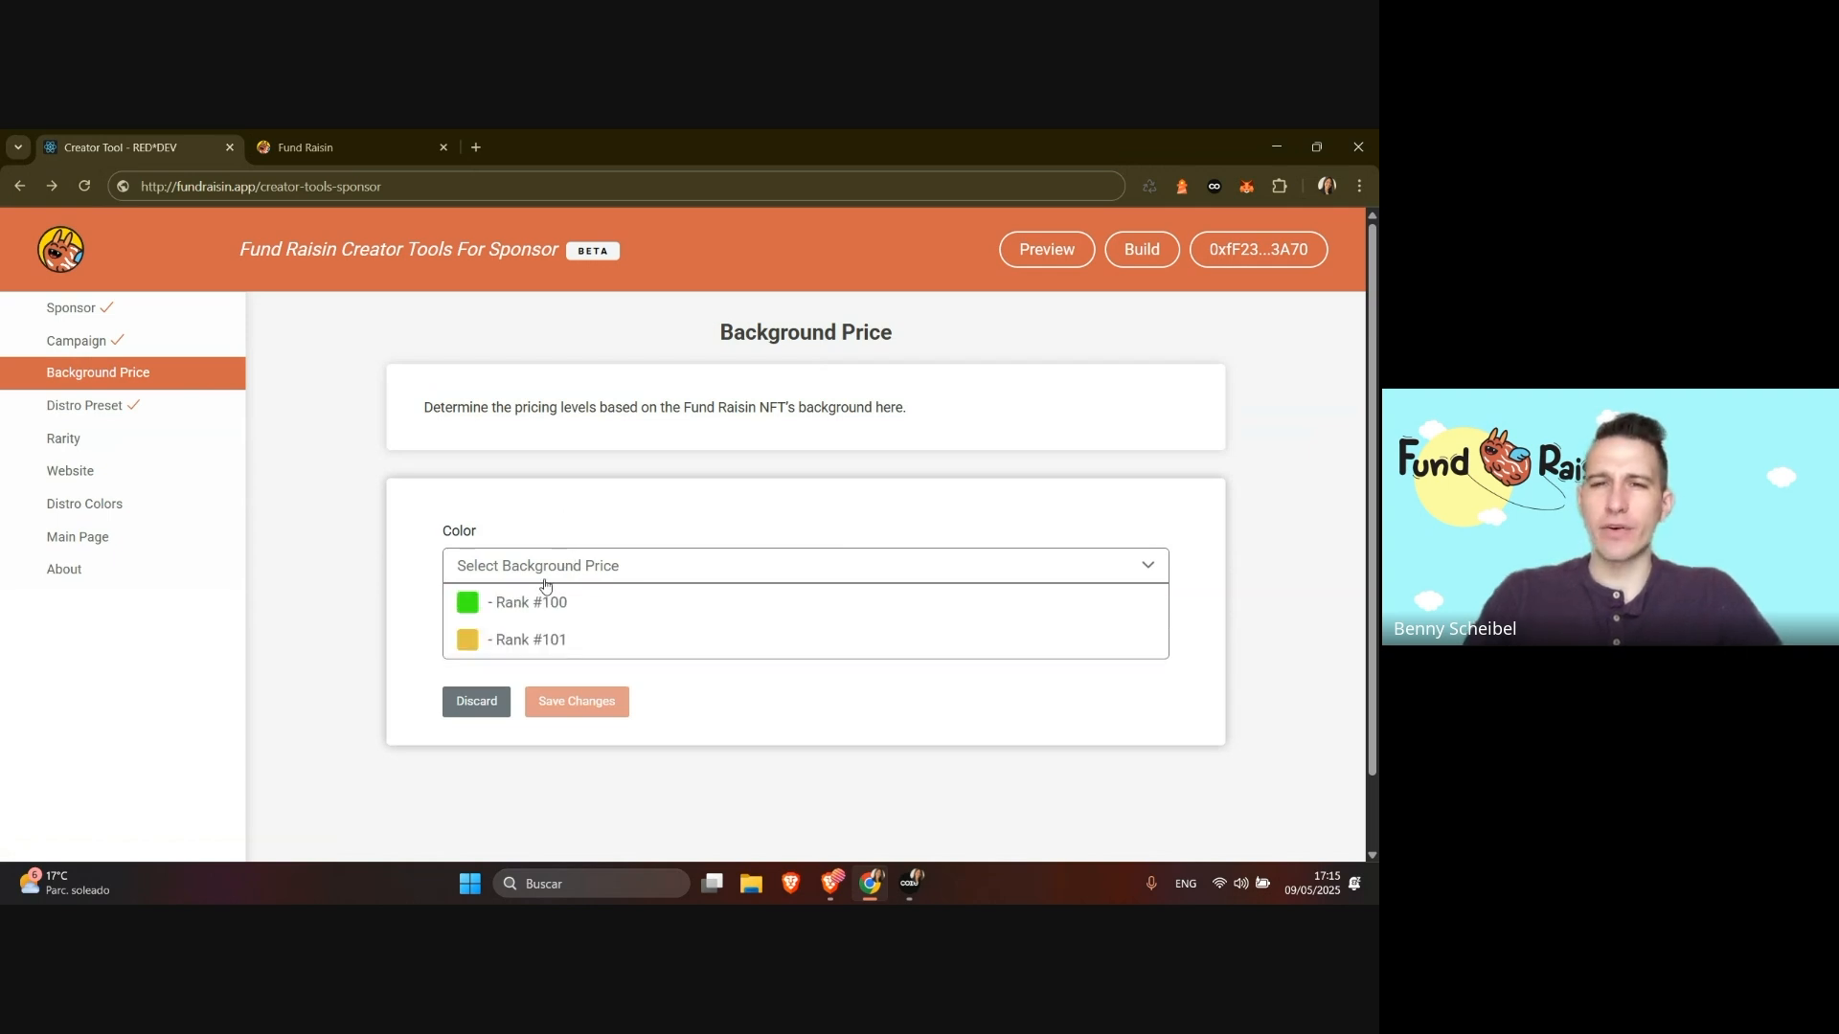
{"action": "left_click", "coordinate": [529, 640]}
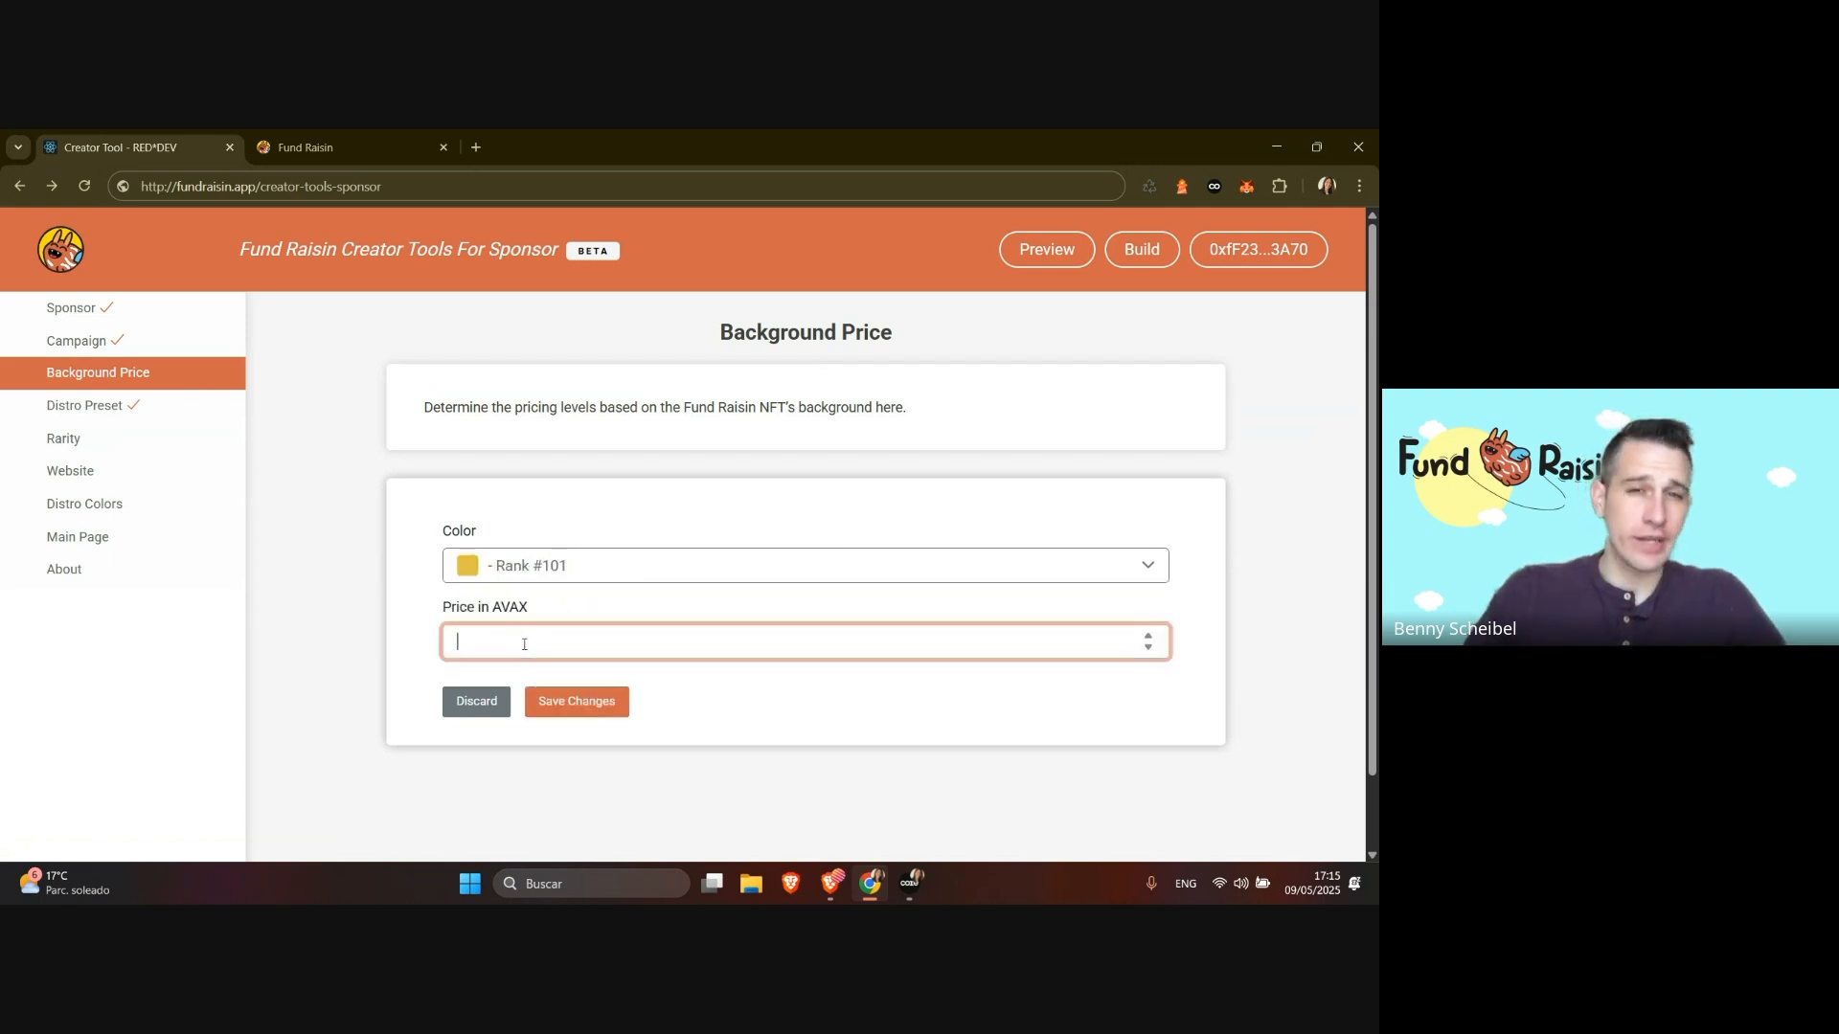
{"action": "type", "text": ".005"}
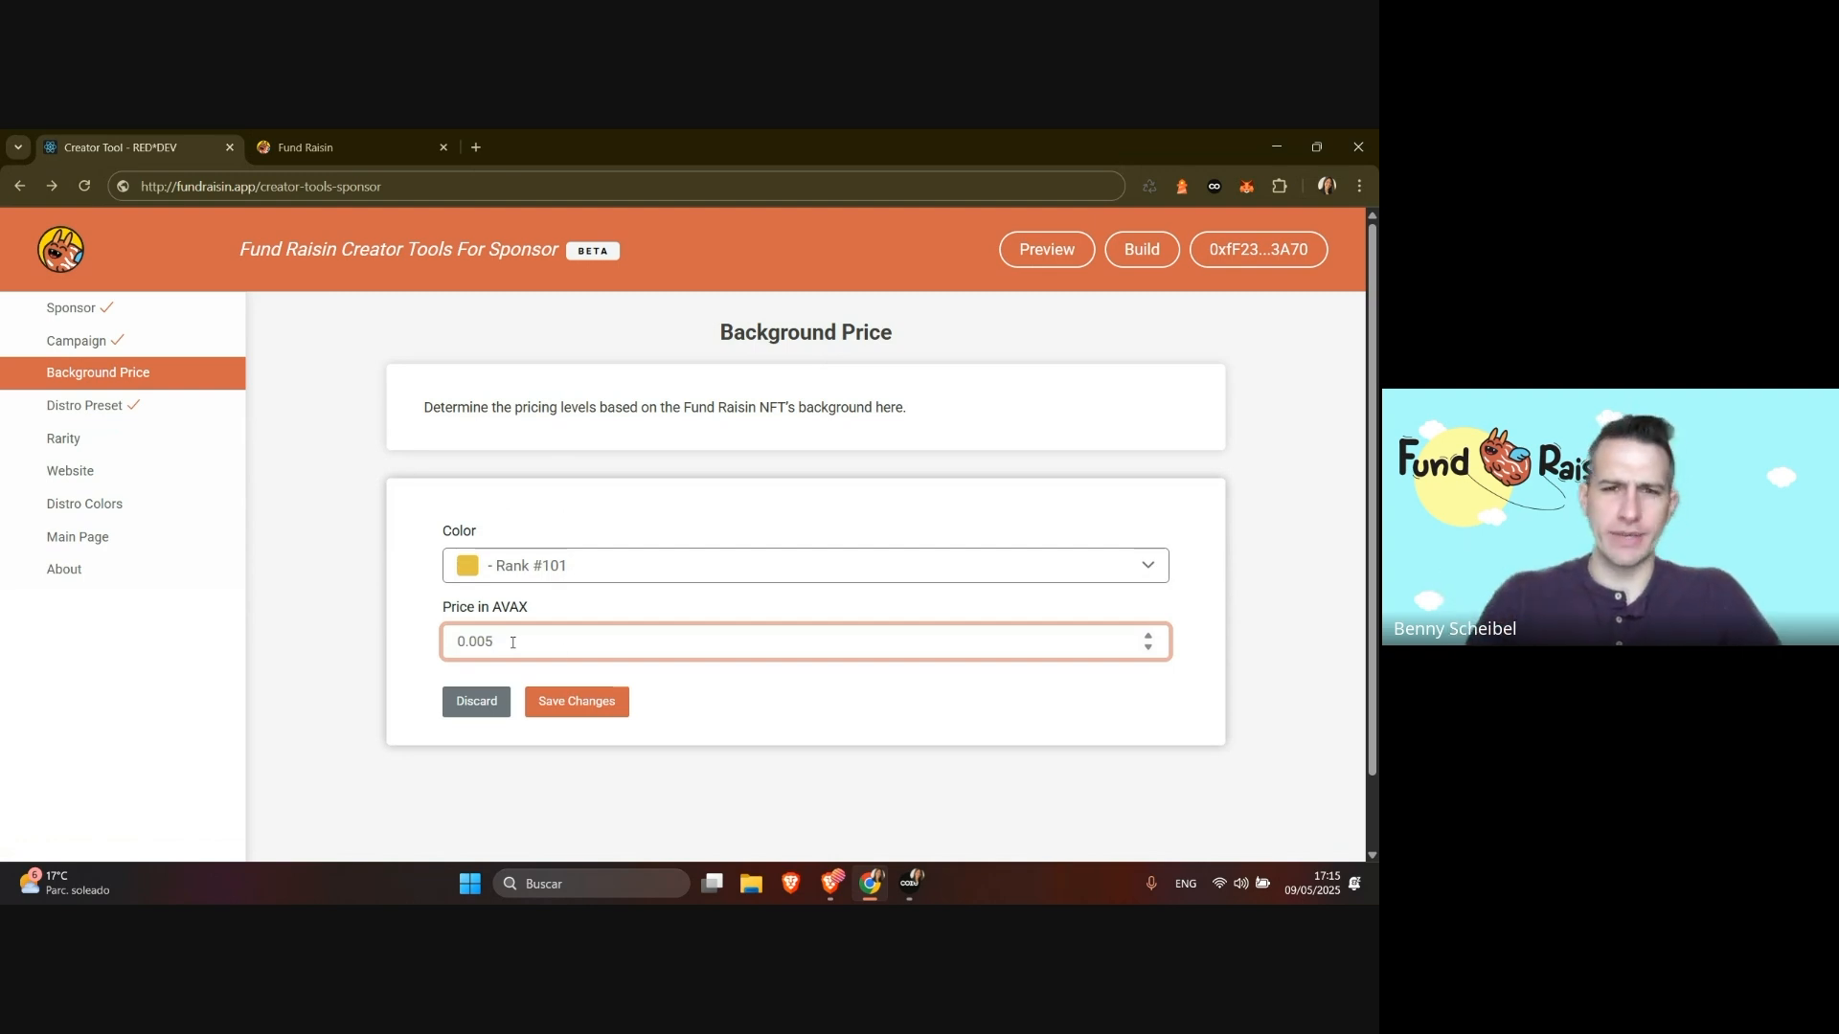
{"action": "left_click", "coordinate": [582, 704]}
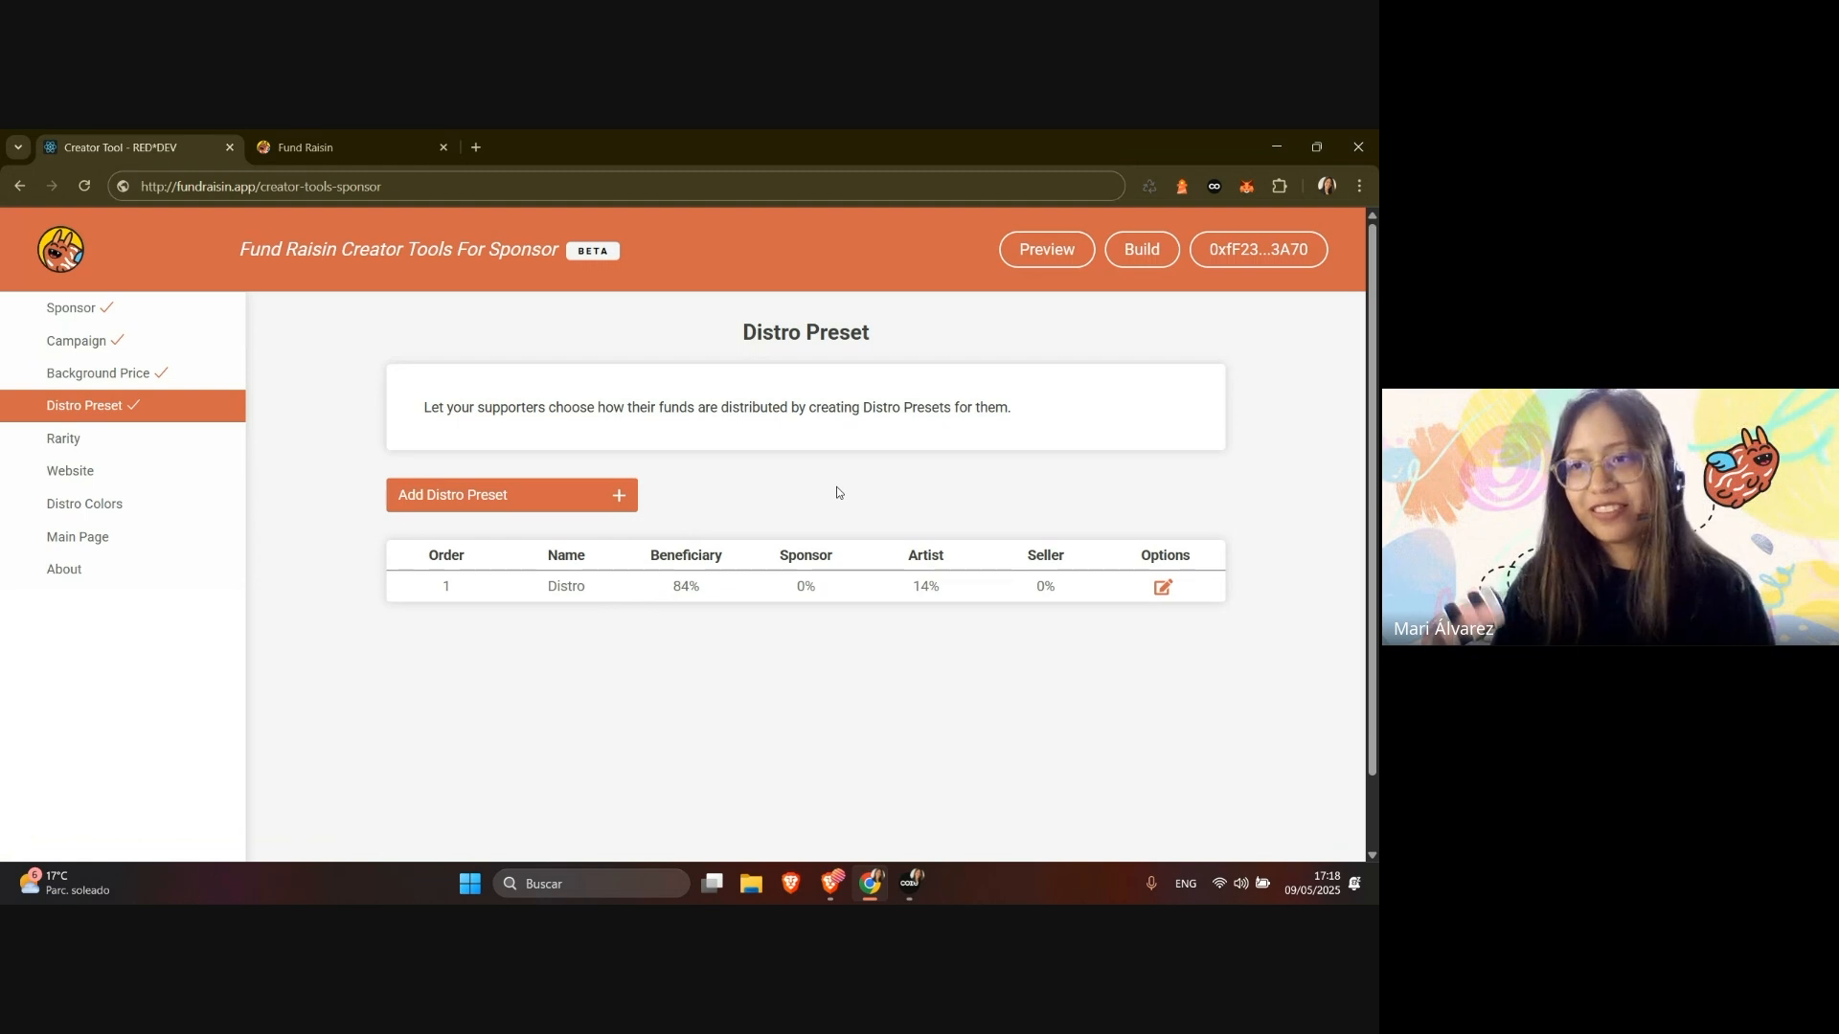
Open the Distro preset and examine how its percentages are split between beneficiary, sponsor, artist and seller.
{"action": "left_click", "coordinate": [1161, 584]}
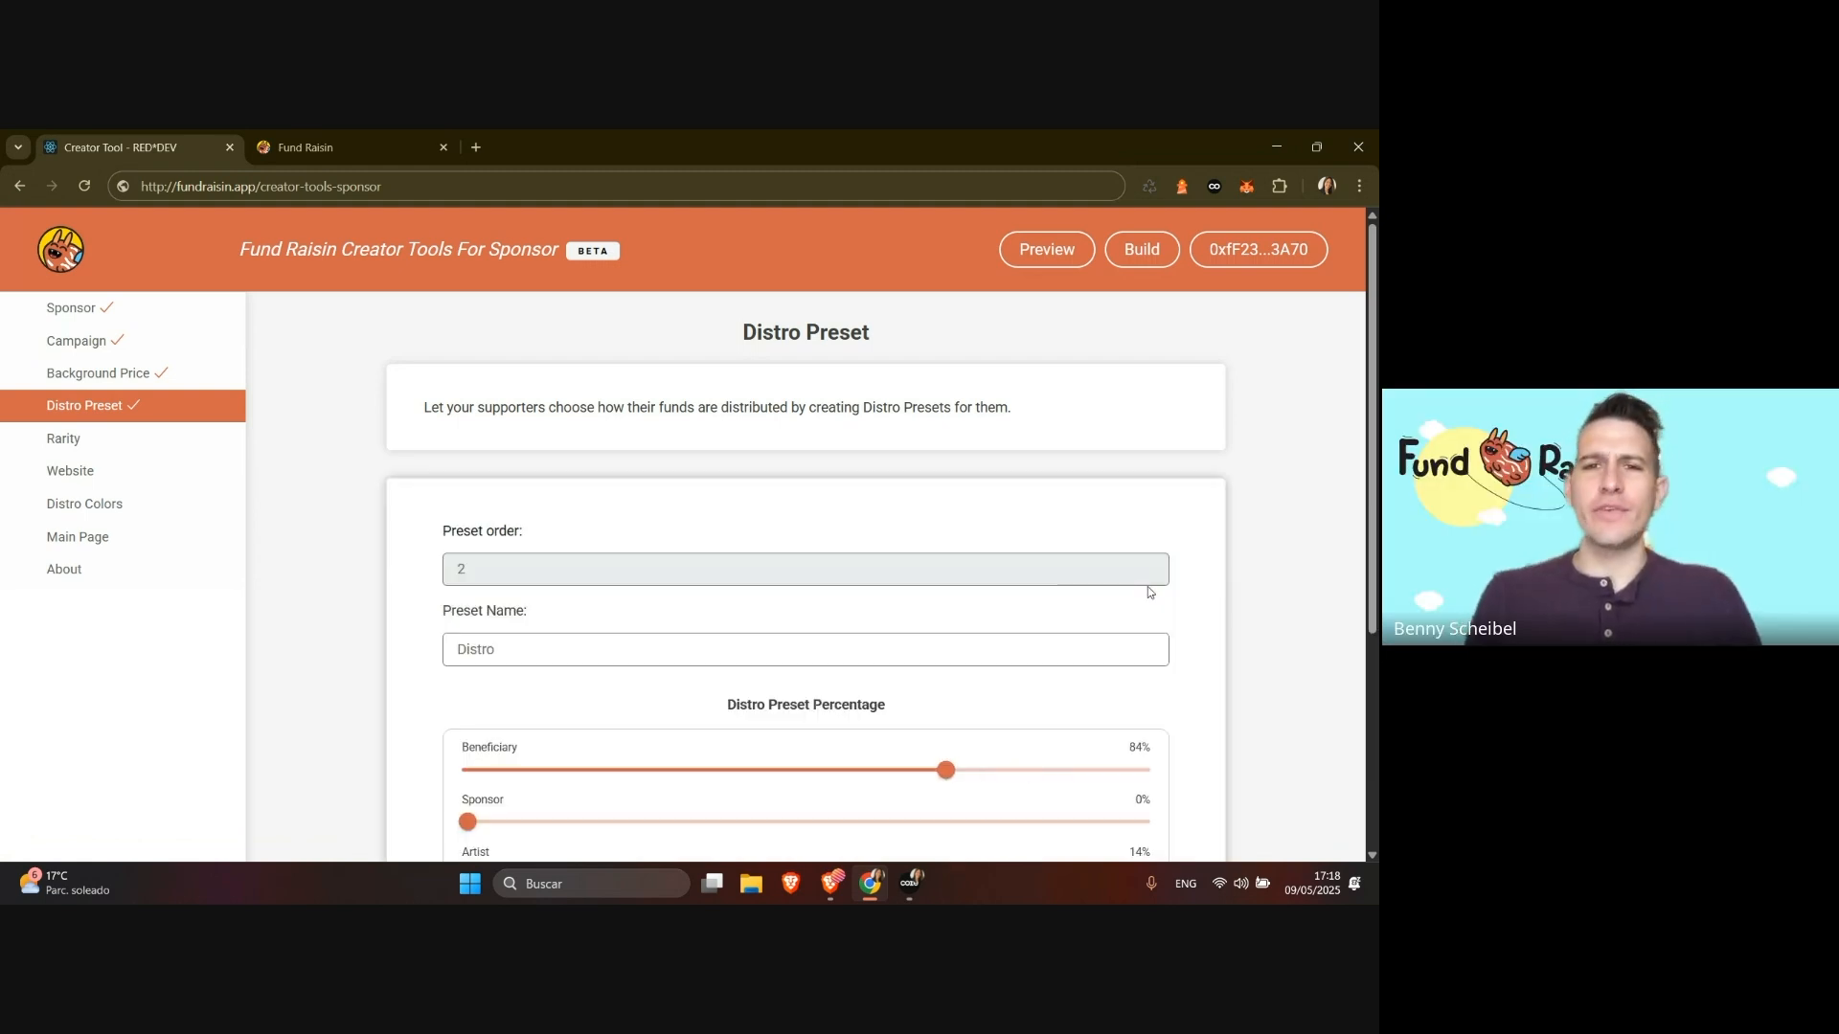
{"action": "scroll", "coordinate": [768, 557], "scroll_direction": "down", "scroll_amount": 2}
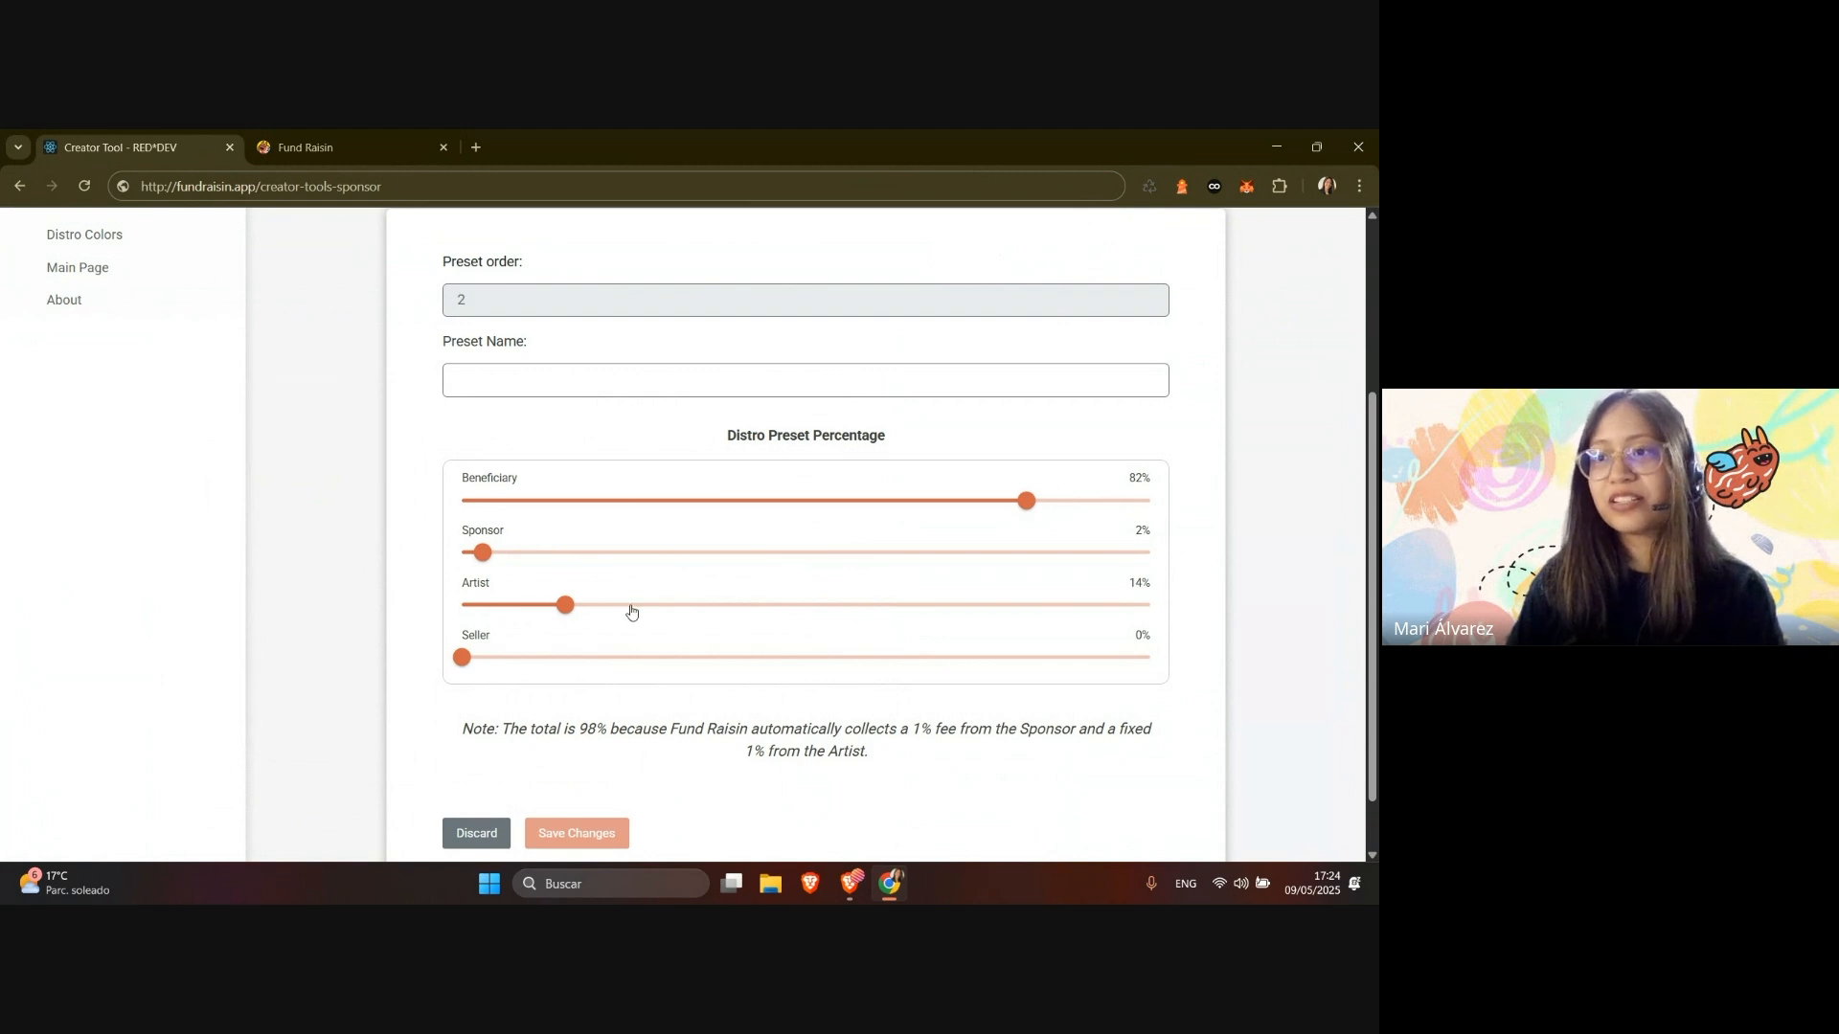
{"action": "mouse_move", "coordinate": [479, 564]}
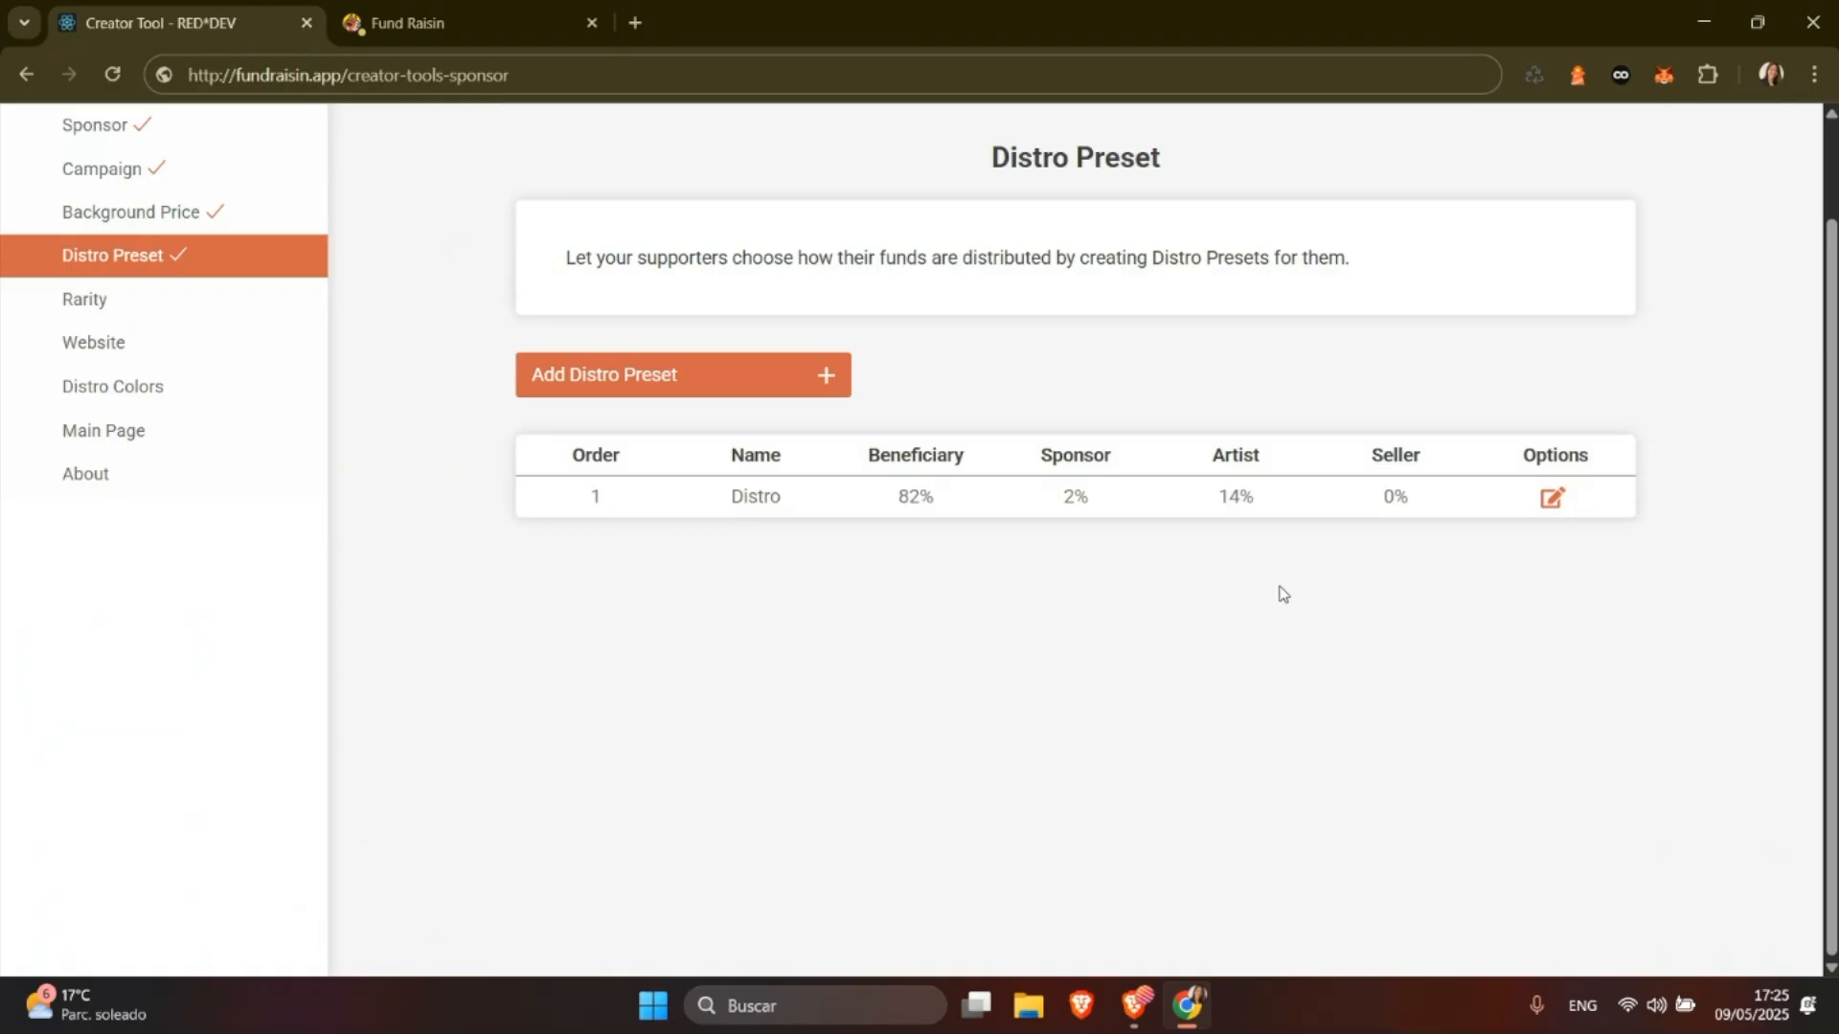
Reopen the Distro preset to check its editable name and percentages, and discard the edit.
{"action": "left_click", "coordinate": [1554, 502]}
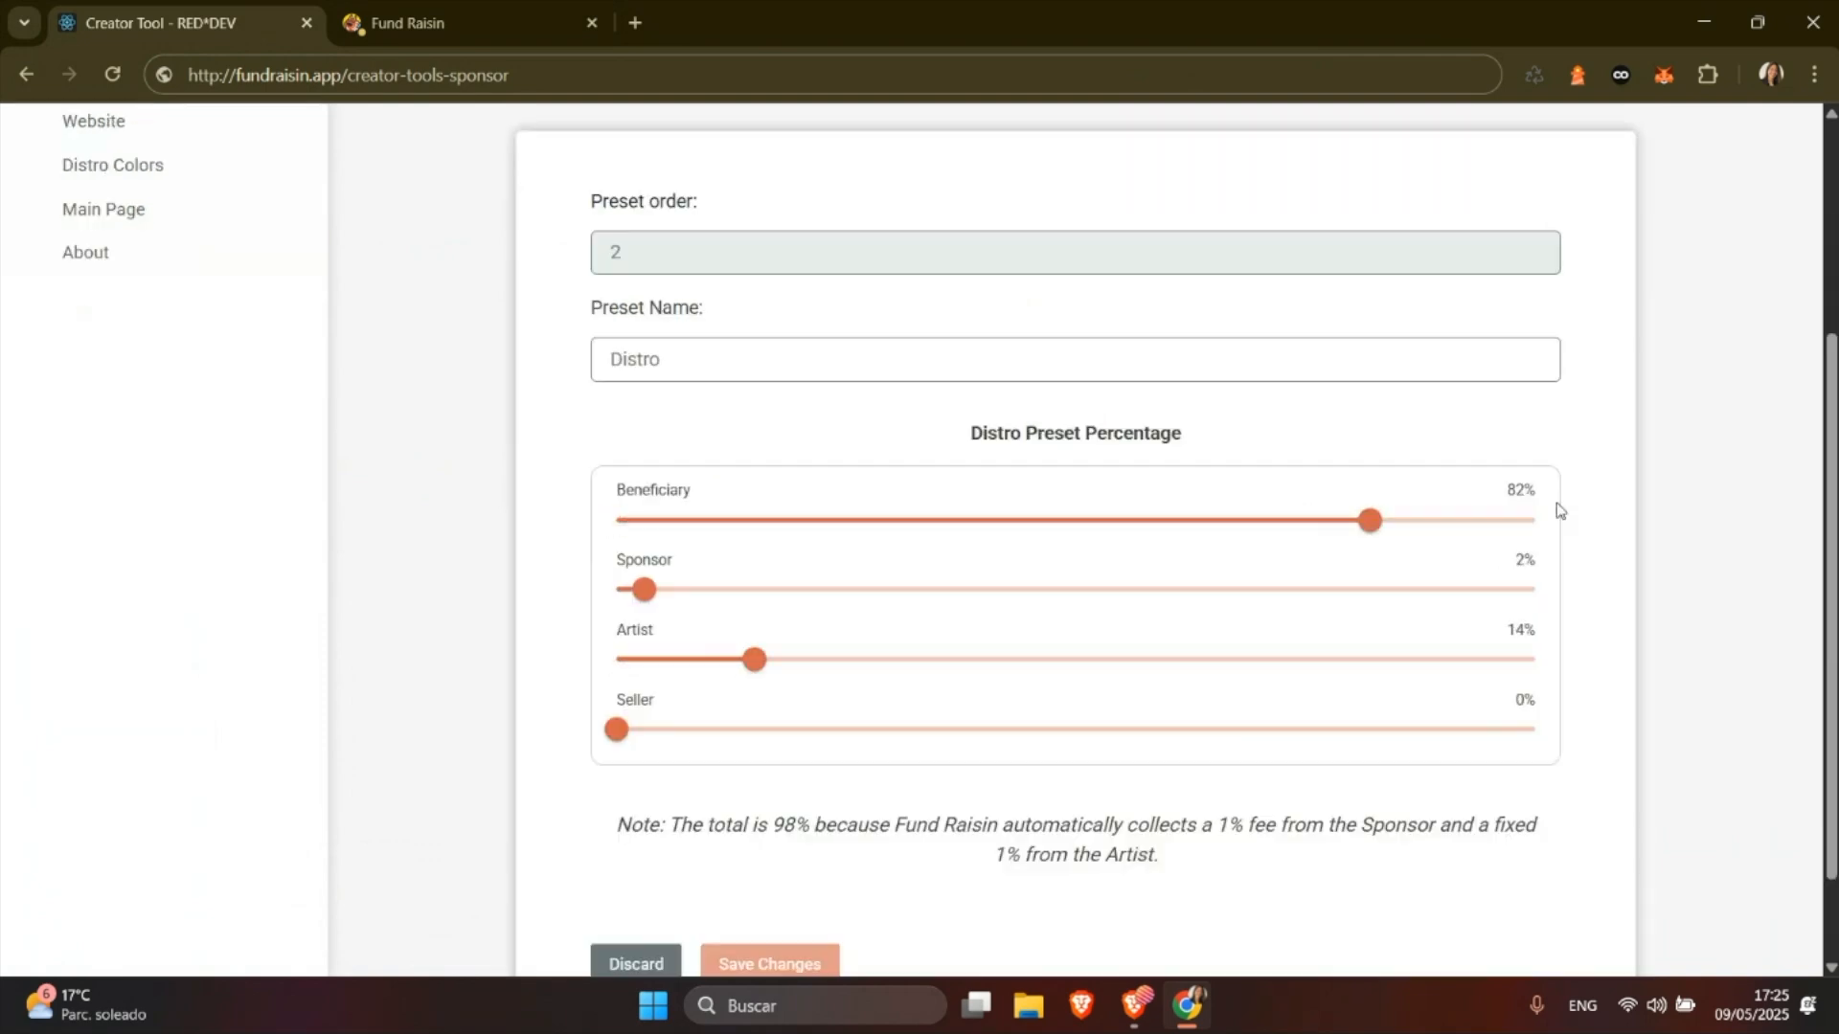
{"action": "double_click", "coordinate": [747, 362]}
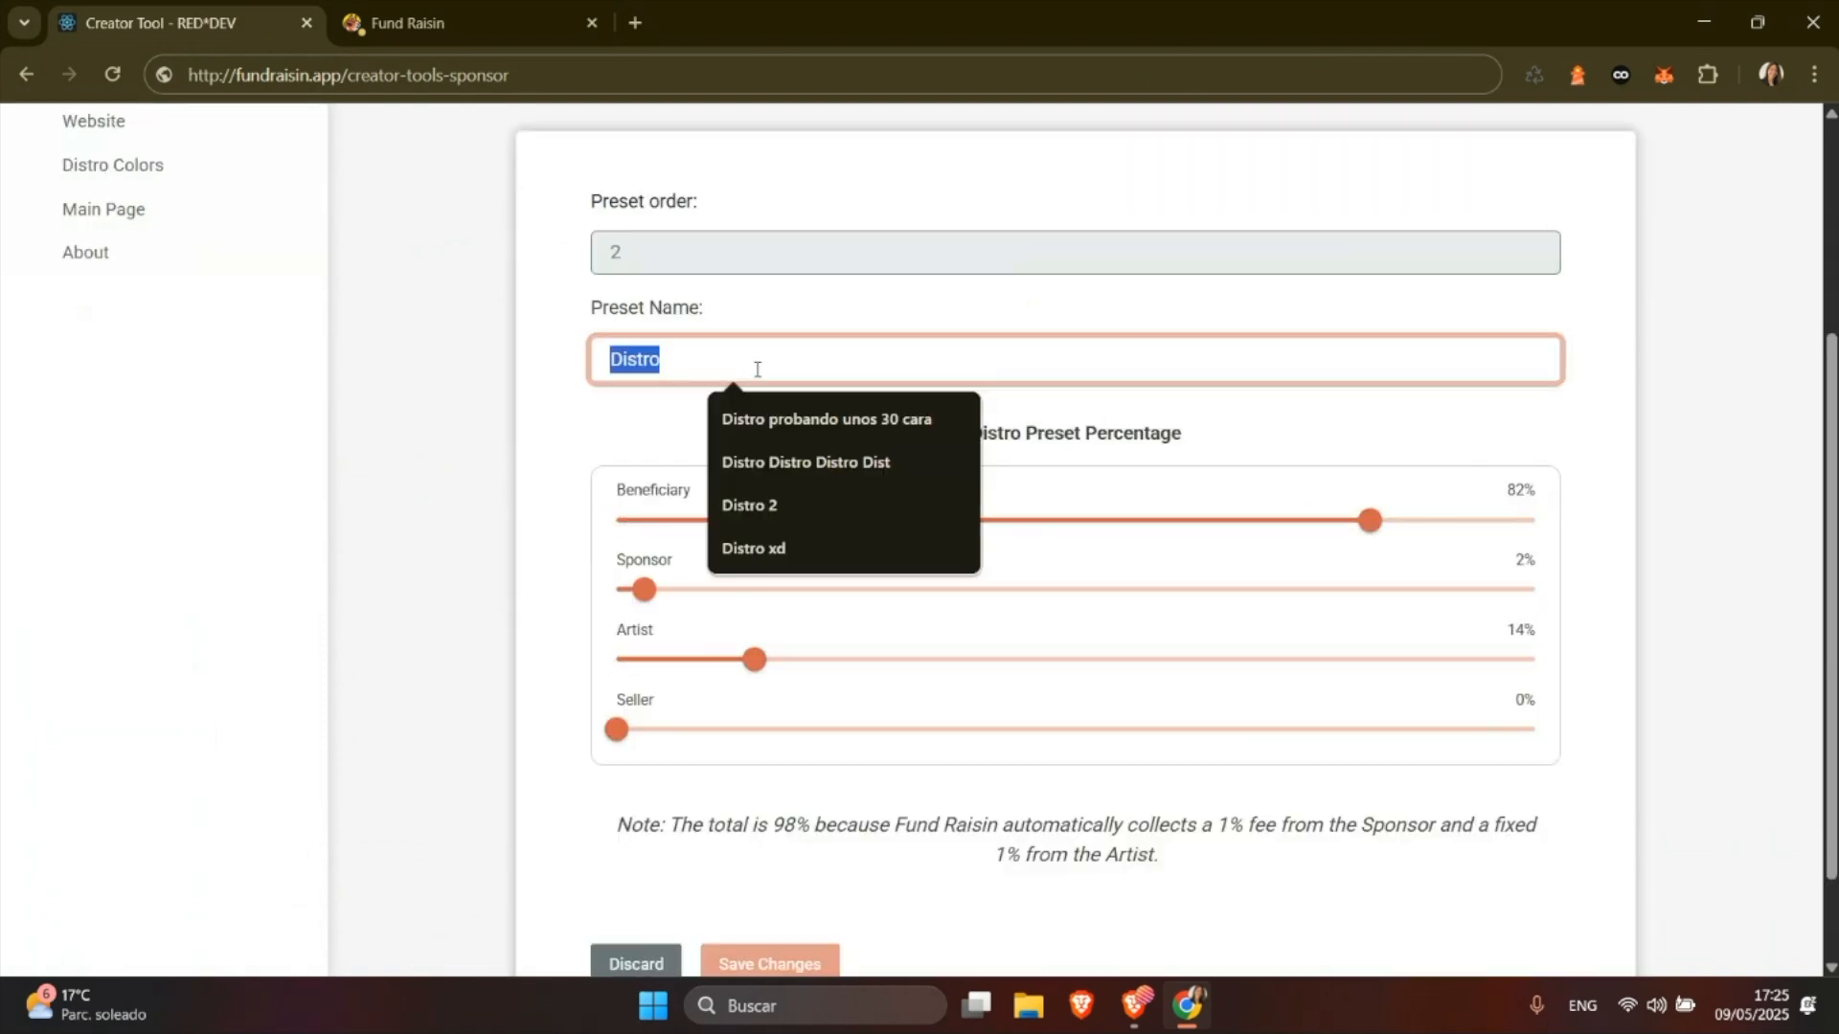
{"action": "left_click", "coordinate": [1252, 495]}
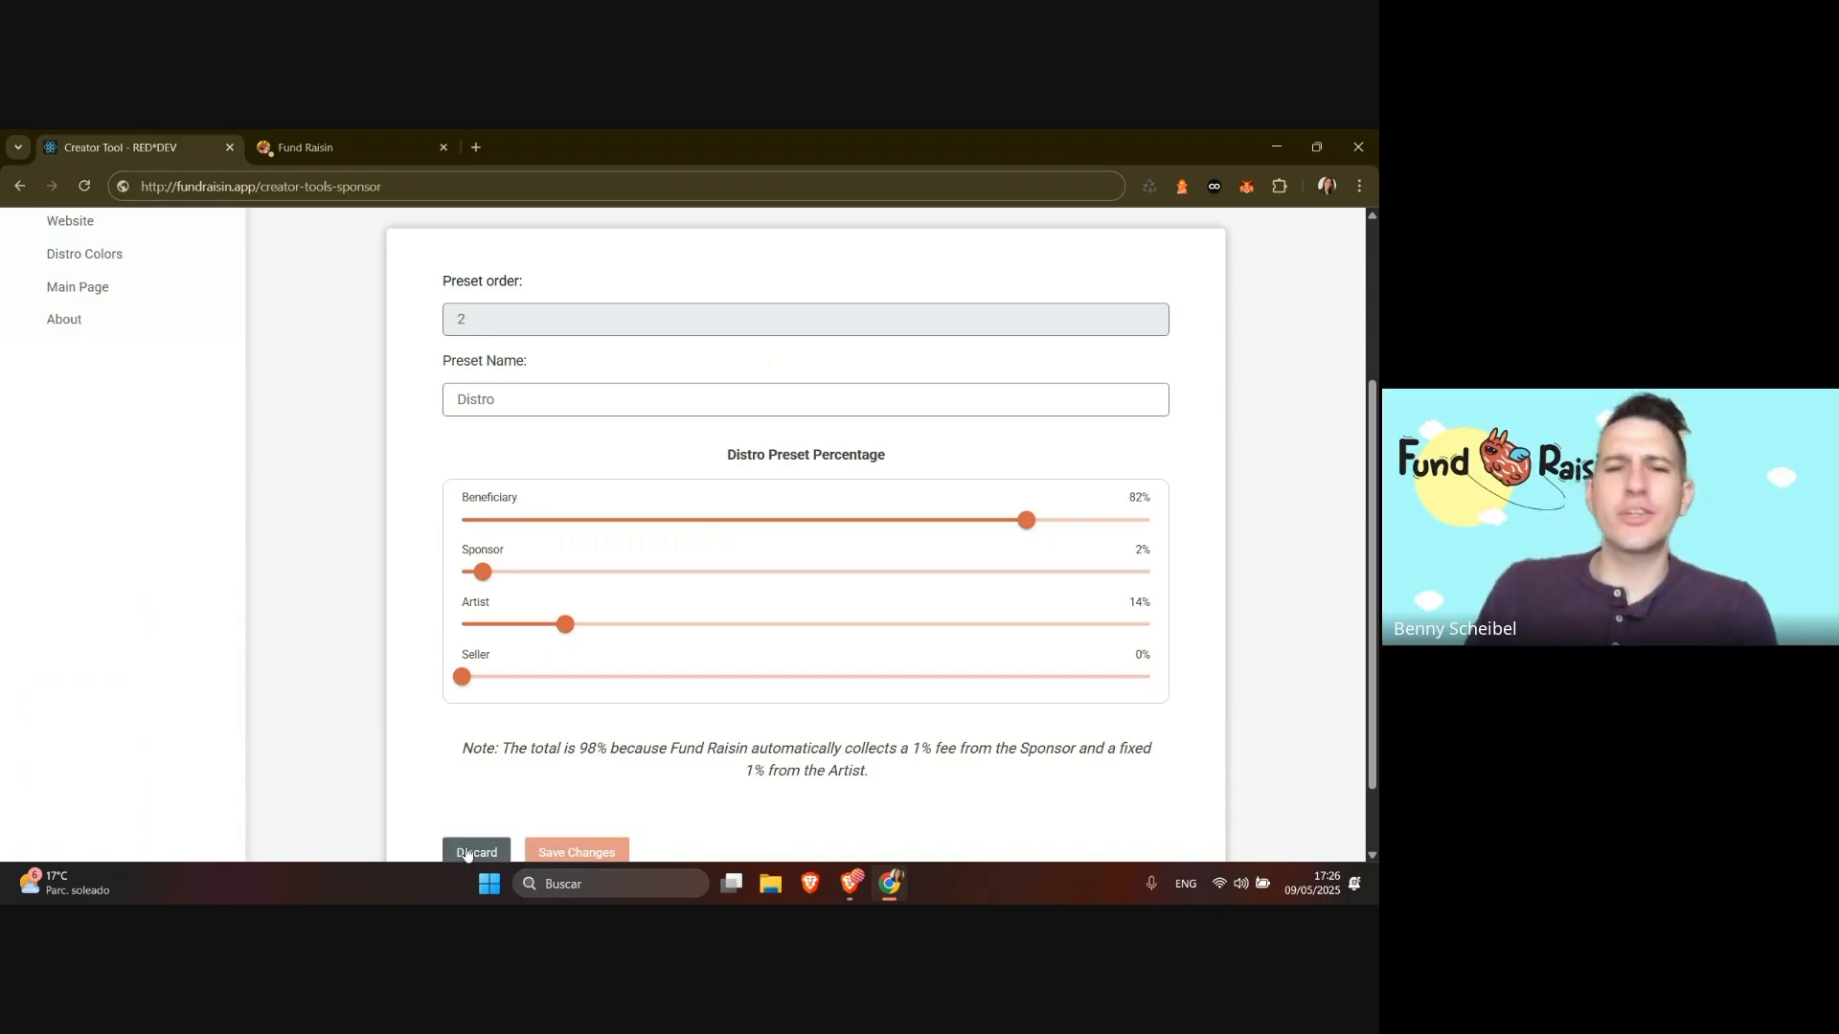
{"action": "left_click", "coordinate": [467, 853]}
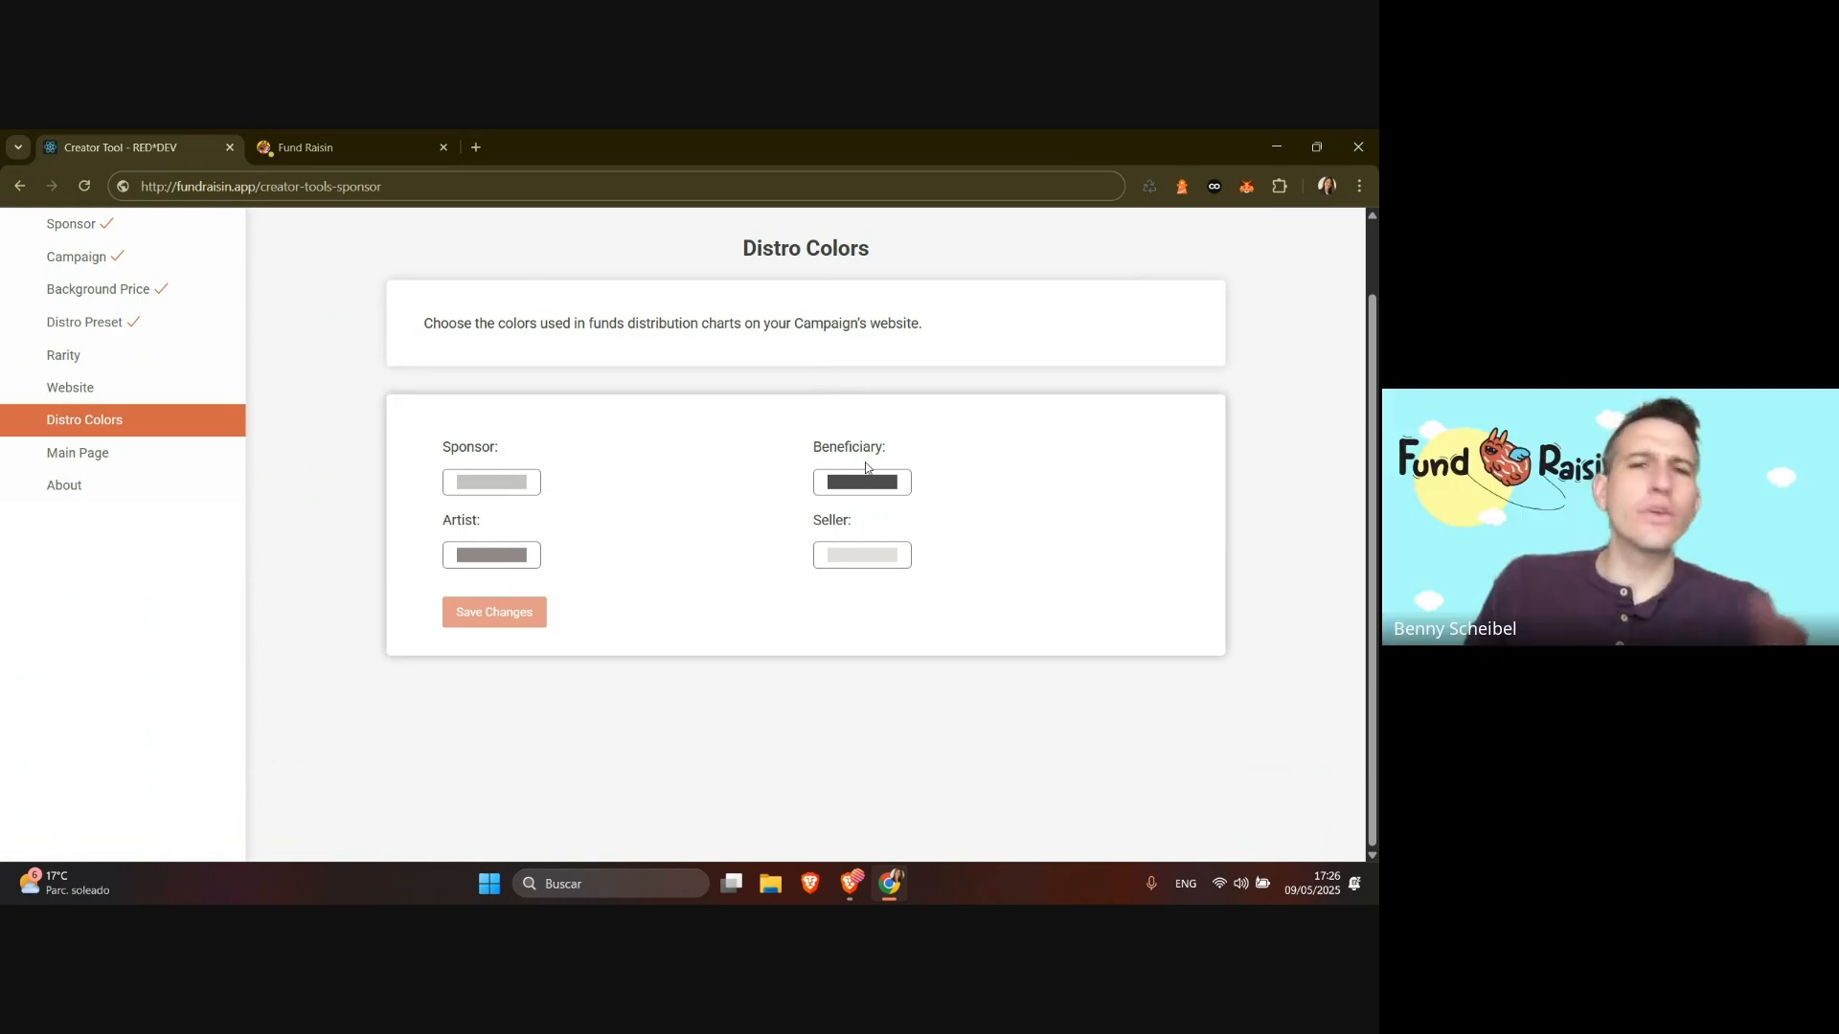
Set the Sponsor distro color to orange, RGB 213, 83, 32.
{"action": "left_click", "coordinate": [510, 484]}
{"action": "left_click", "coordinate": [551, 515]}
{"action": "left_click", "coordinate": [620, 518]}
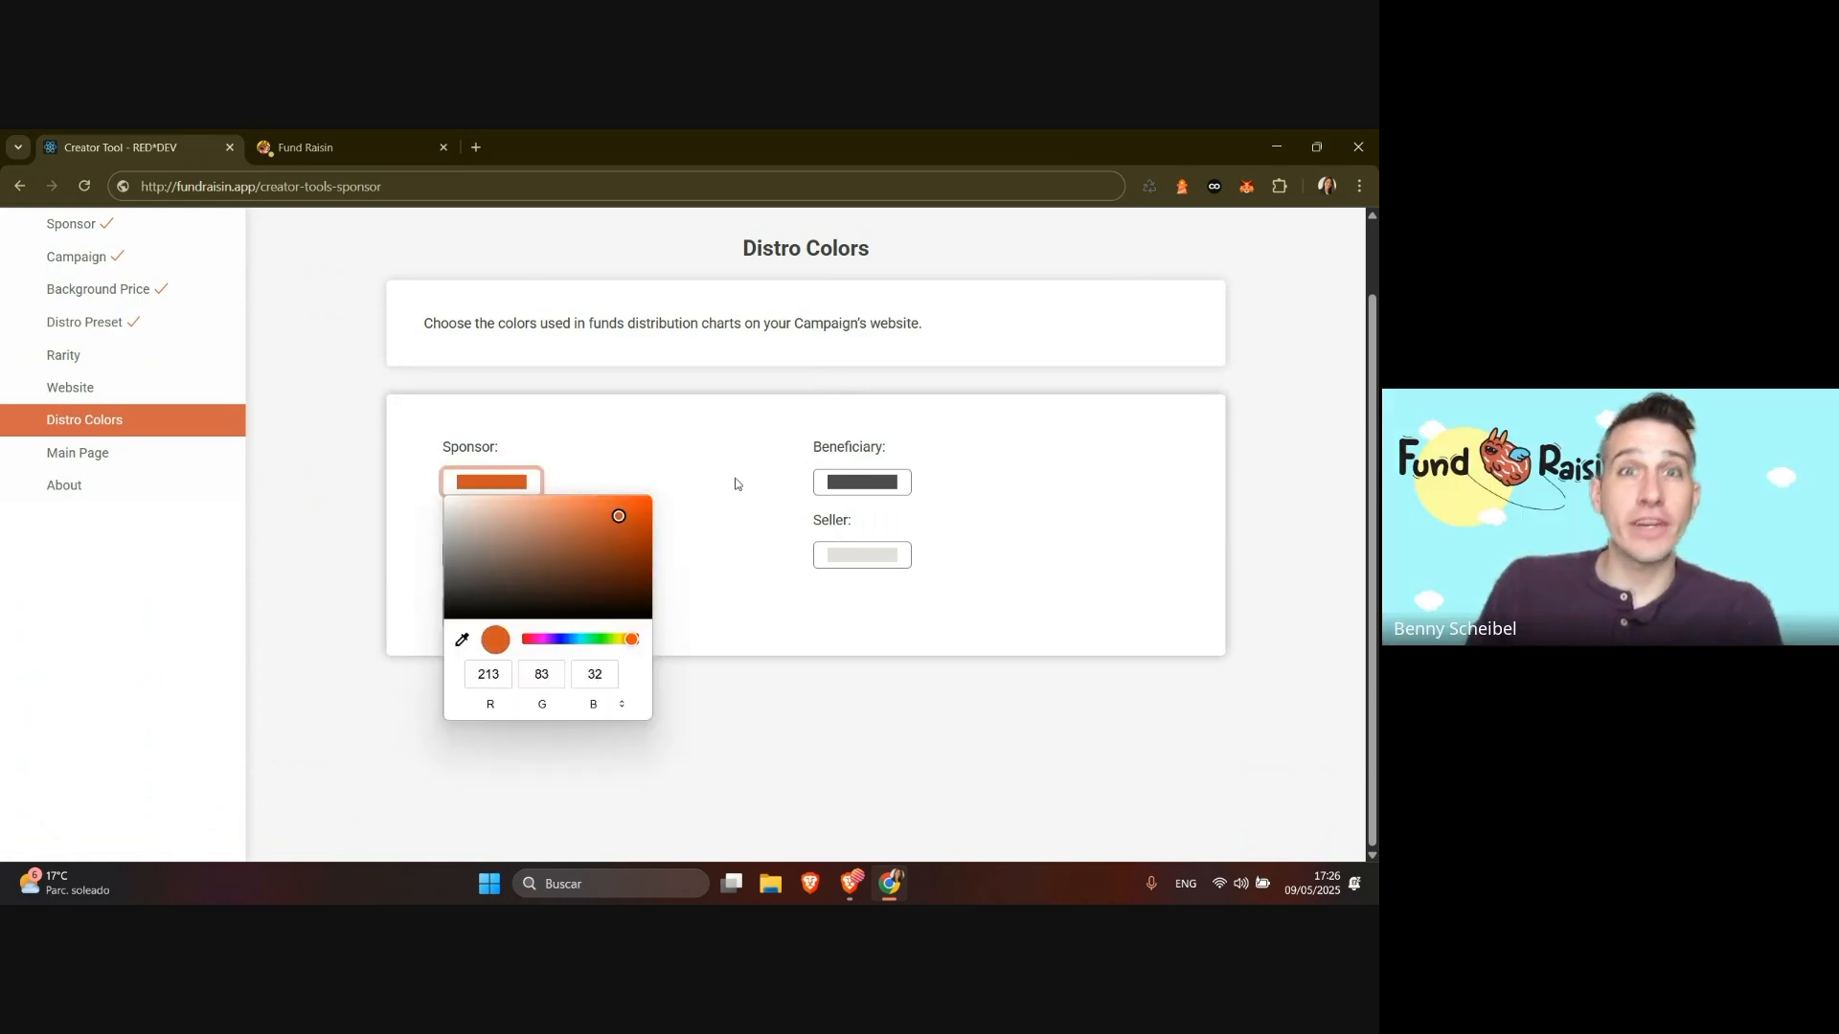
{"action": "left_click", "coordinate": [740, 479]}
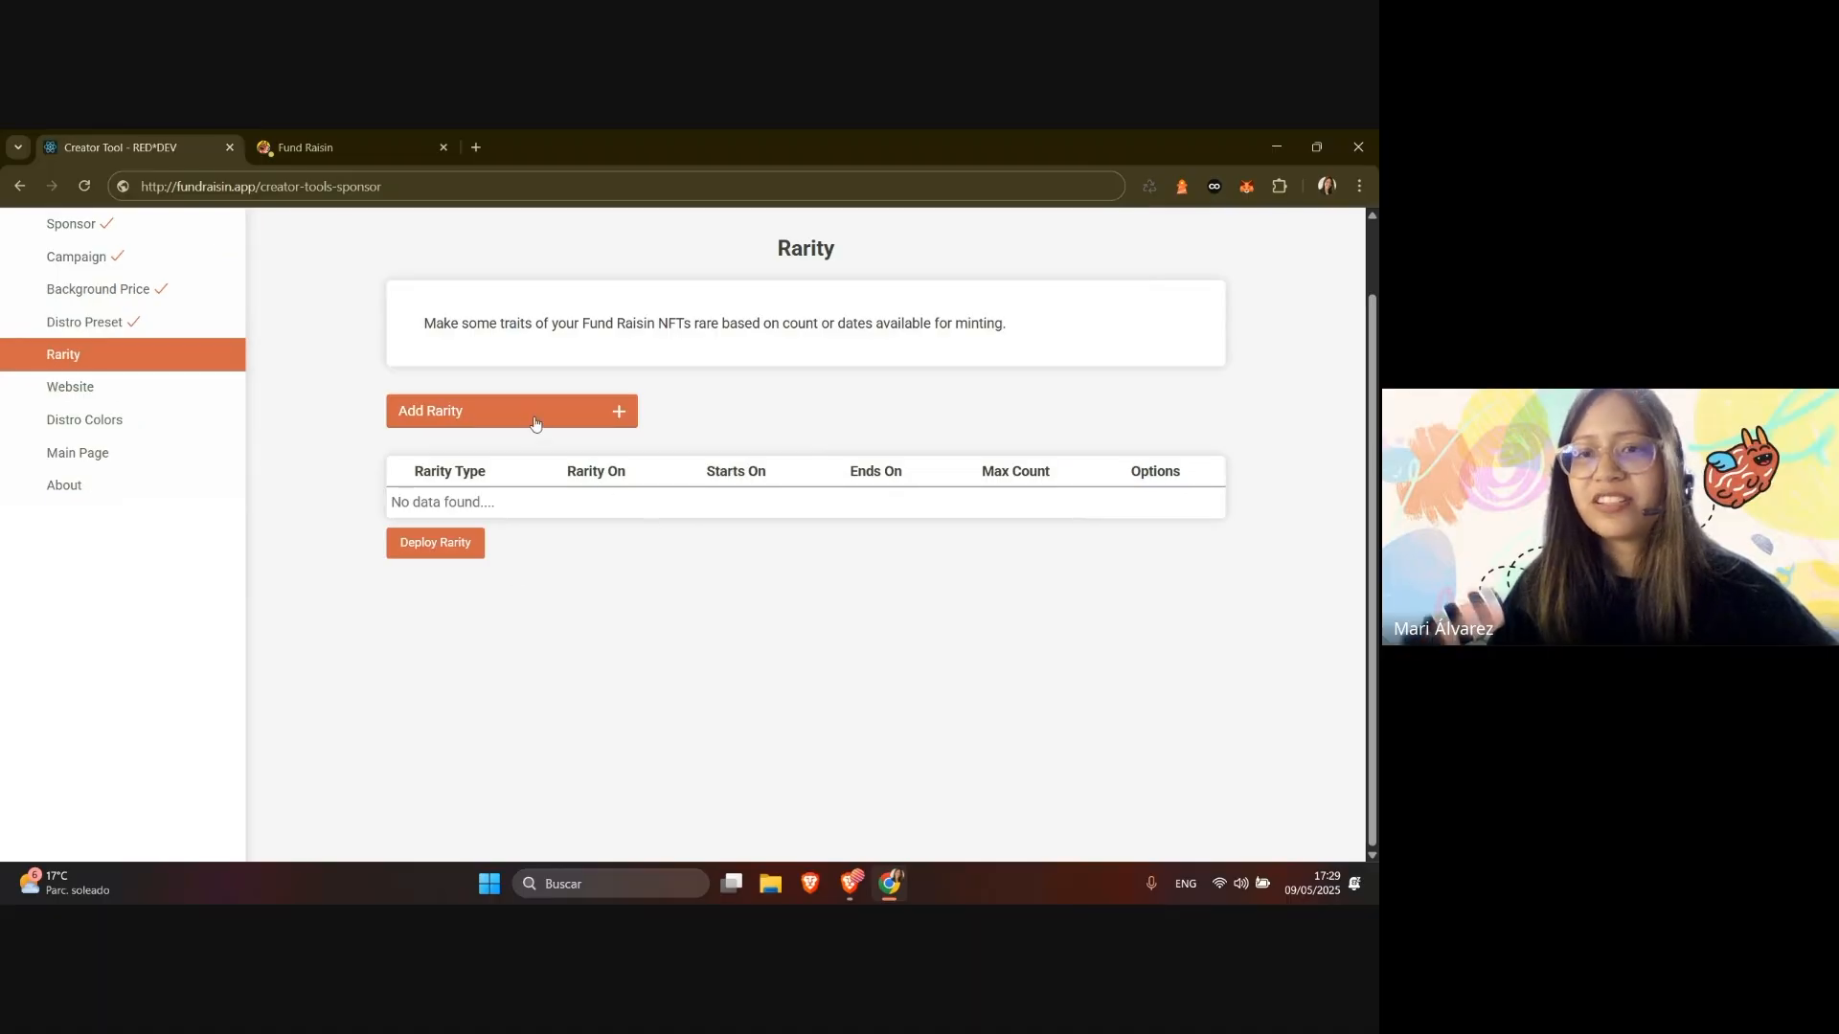
Add a background rarity for Rank #101 with a maximum collection size of 10.
{"action": "left_click", "coordinate": [534, 421]}
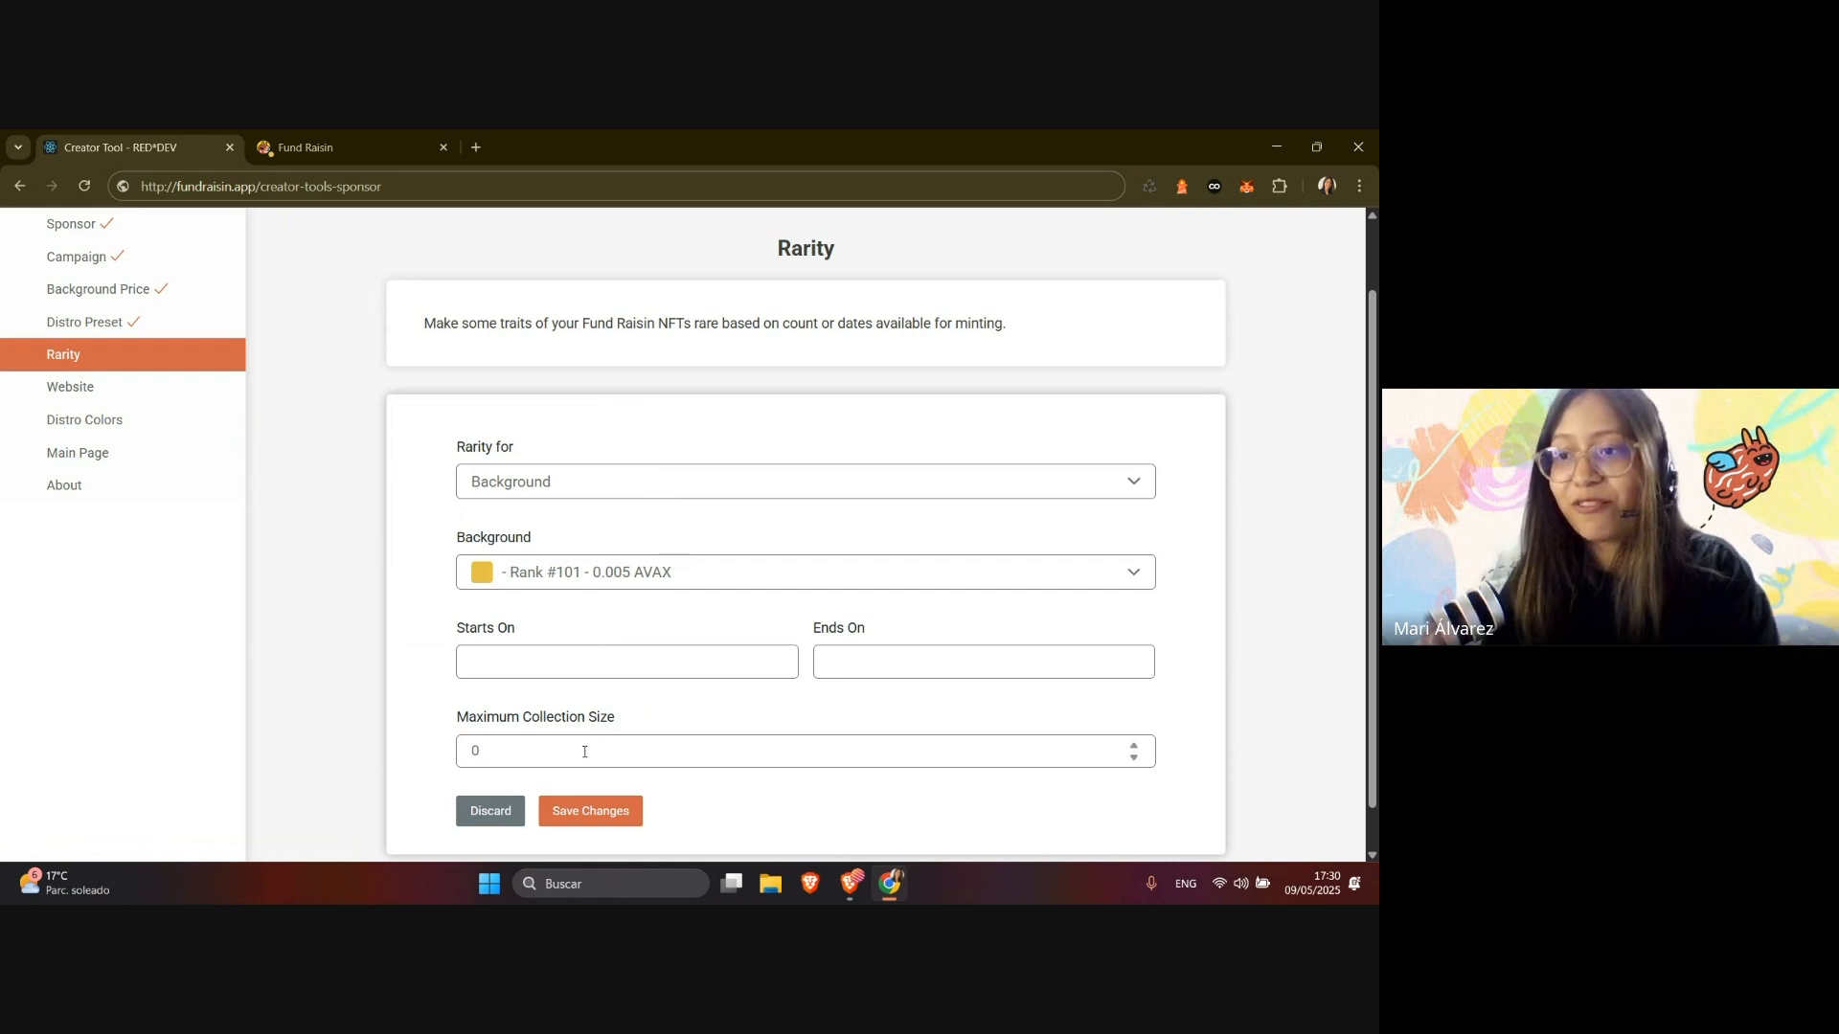
{"action": "left_click", "coordinate": [584, 752]}
{"action": "type", "text": "1"}
{"action": "key", "text": "BackSpace"}
{"action": "type", "text": "10"}
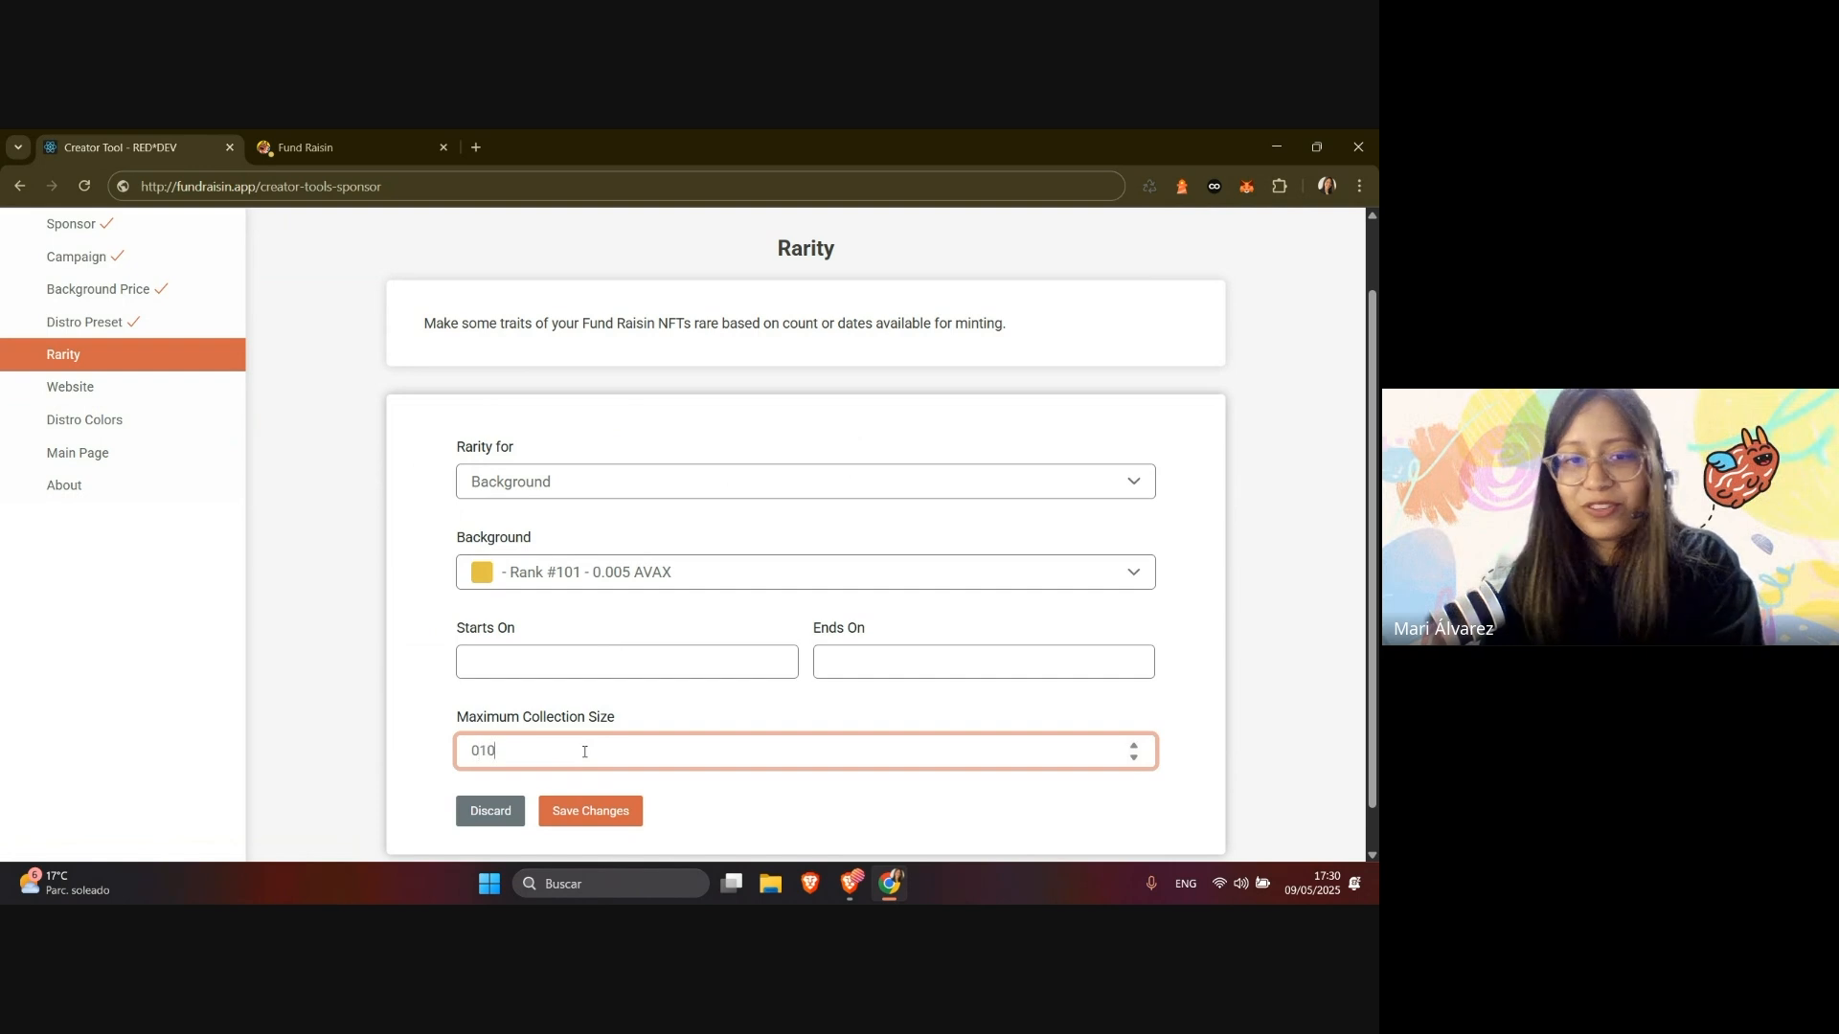
{"action": "key", "text": "BackSpace"}
{"action": "key", "text": "BackSpace"}
{"action": "key", "text": "BackSpace"}
{"action": "type", "text": "10"}
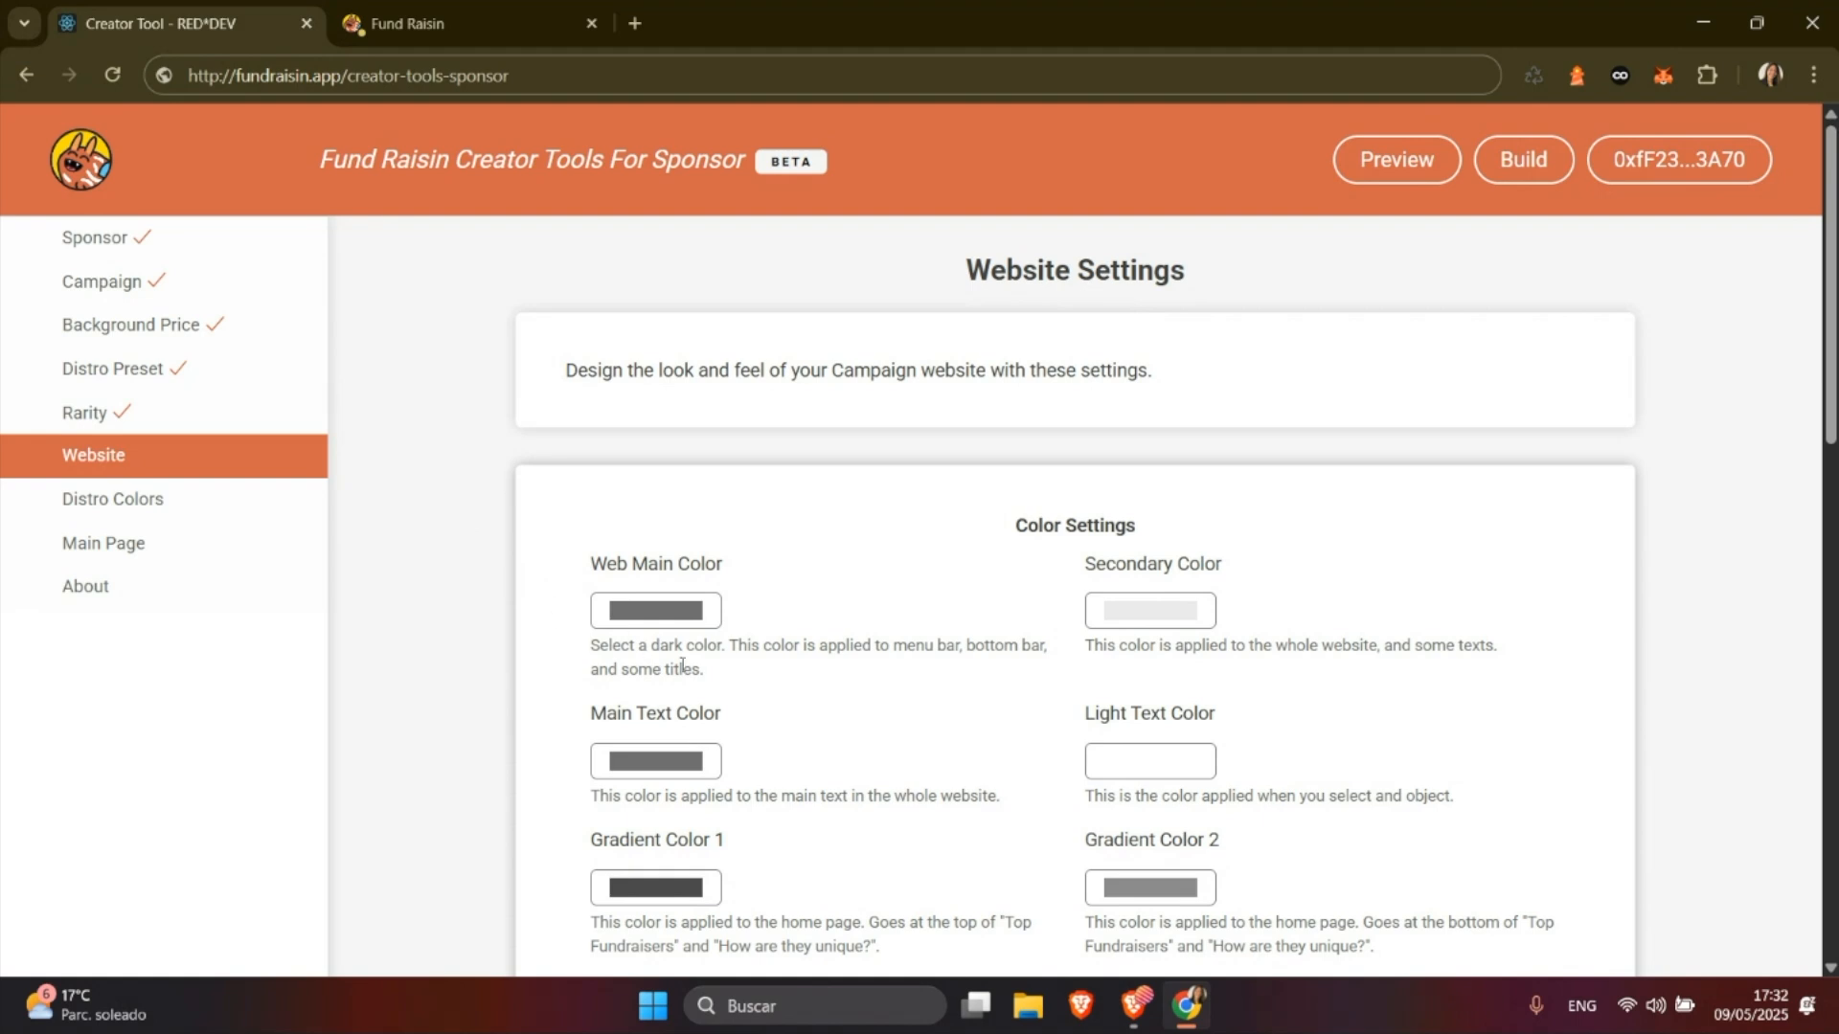
Try a different Web Main Color in the website's color settings.
{"action": "left_click", "coordinate": [701, 615]}
{"action": "left_click", "coordinate": [825, 671]}
{"action": "left_click", "coordinate": [935, 501]}
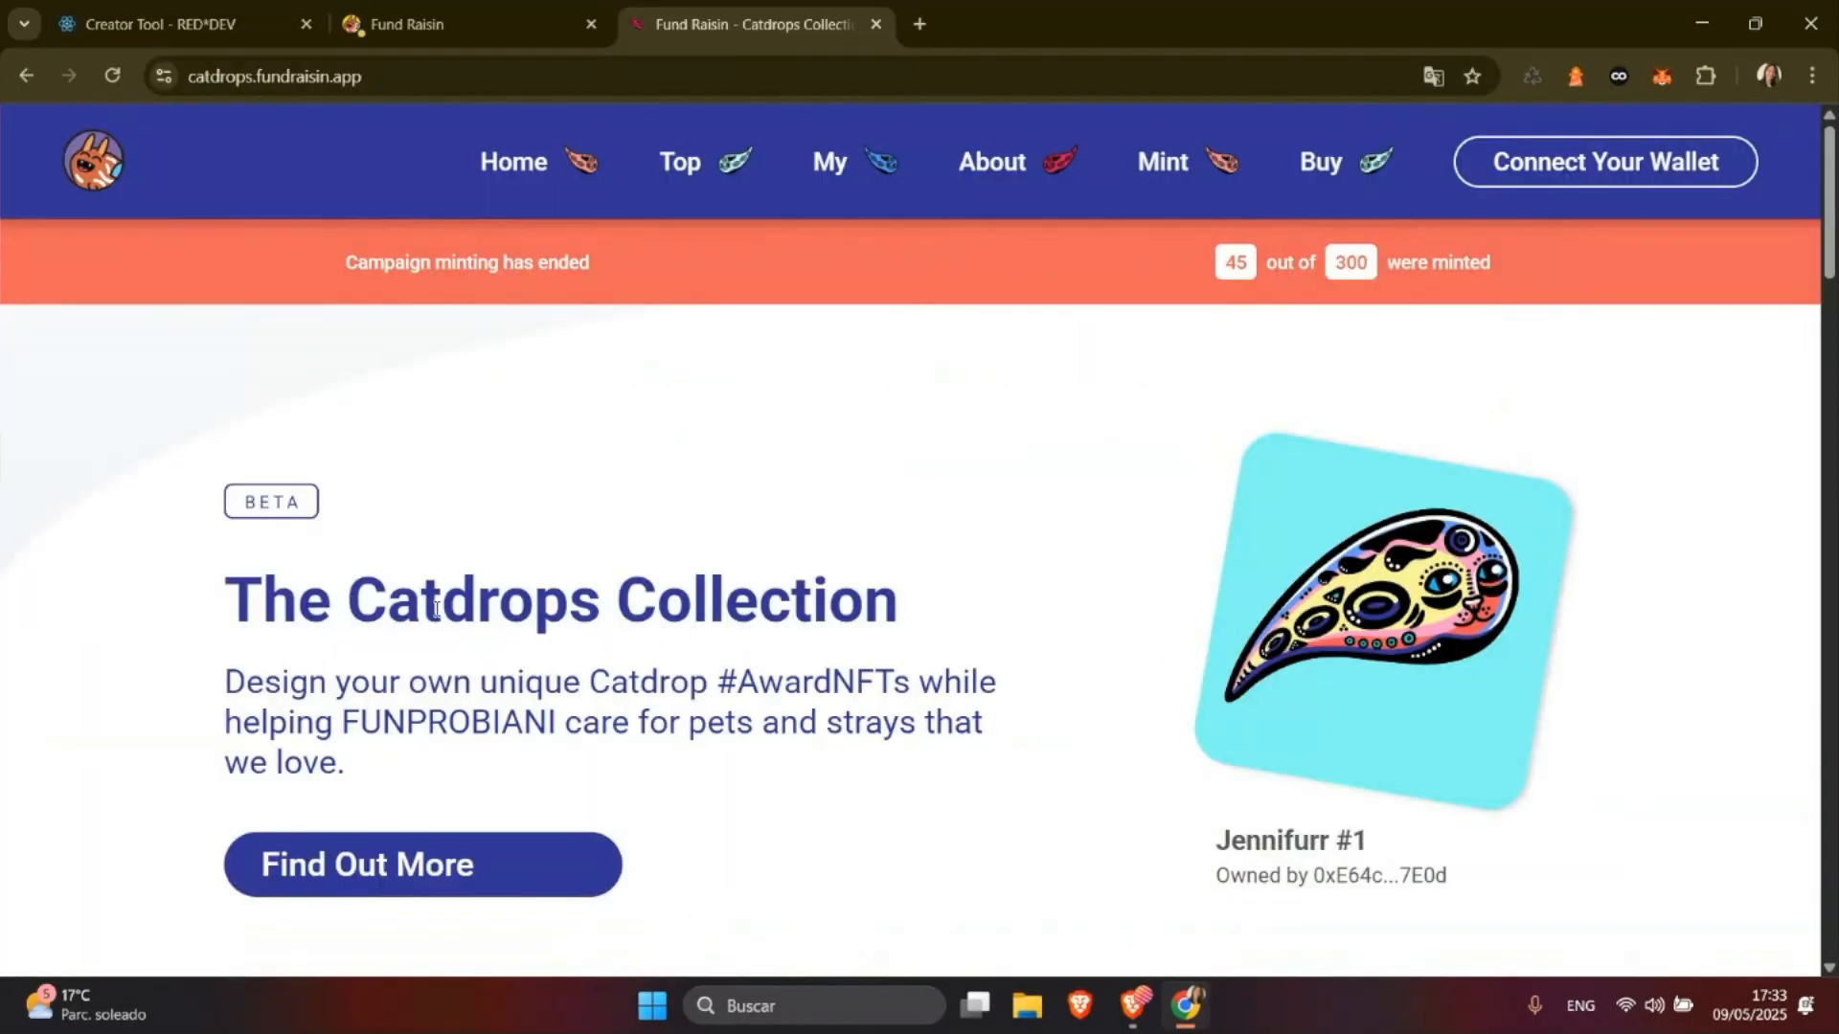
Examine the Catdrops Collection home page from title to footer for its use of menu, text and gradient colors.
{"action": "left_click_drag", "start_coordinate": [350, 608], "coordinate": [799, 610]}
{"action": "left_click", "coordinate": [803, 612]}
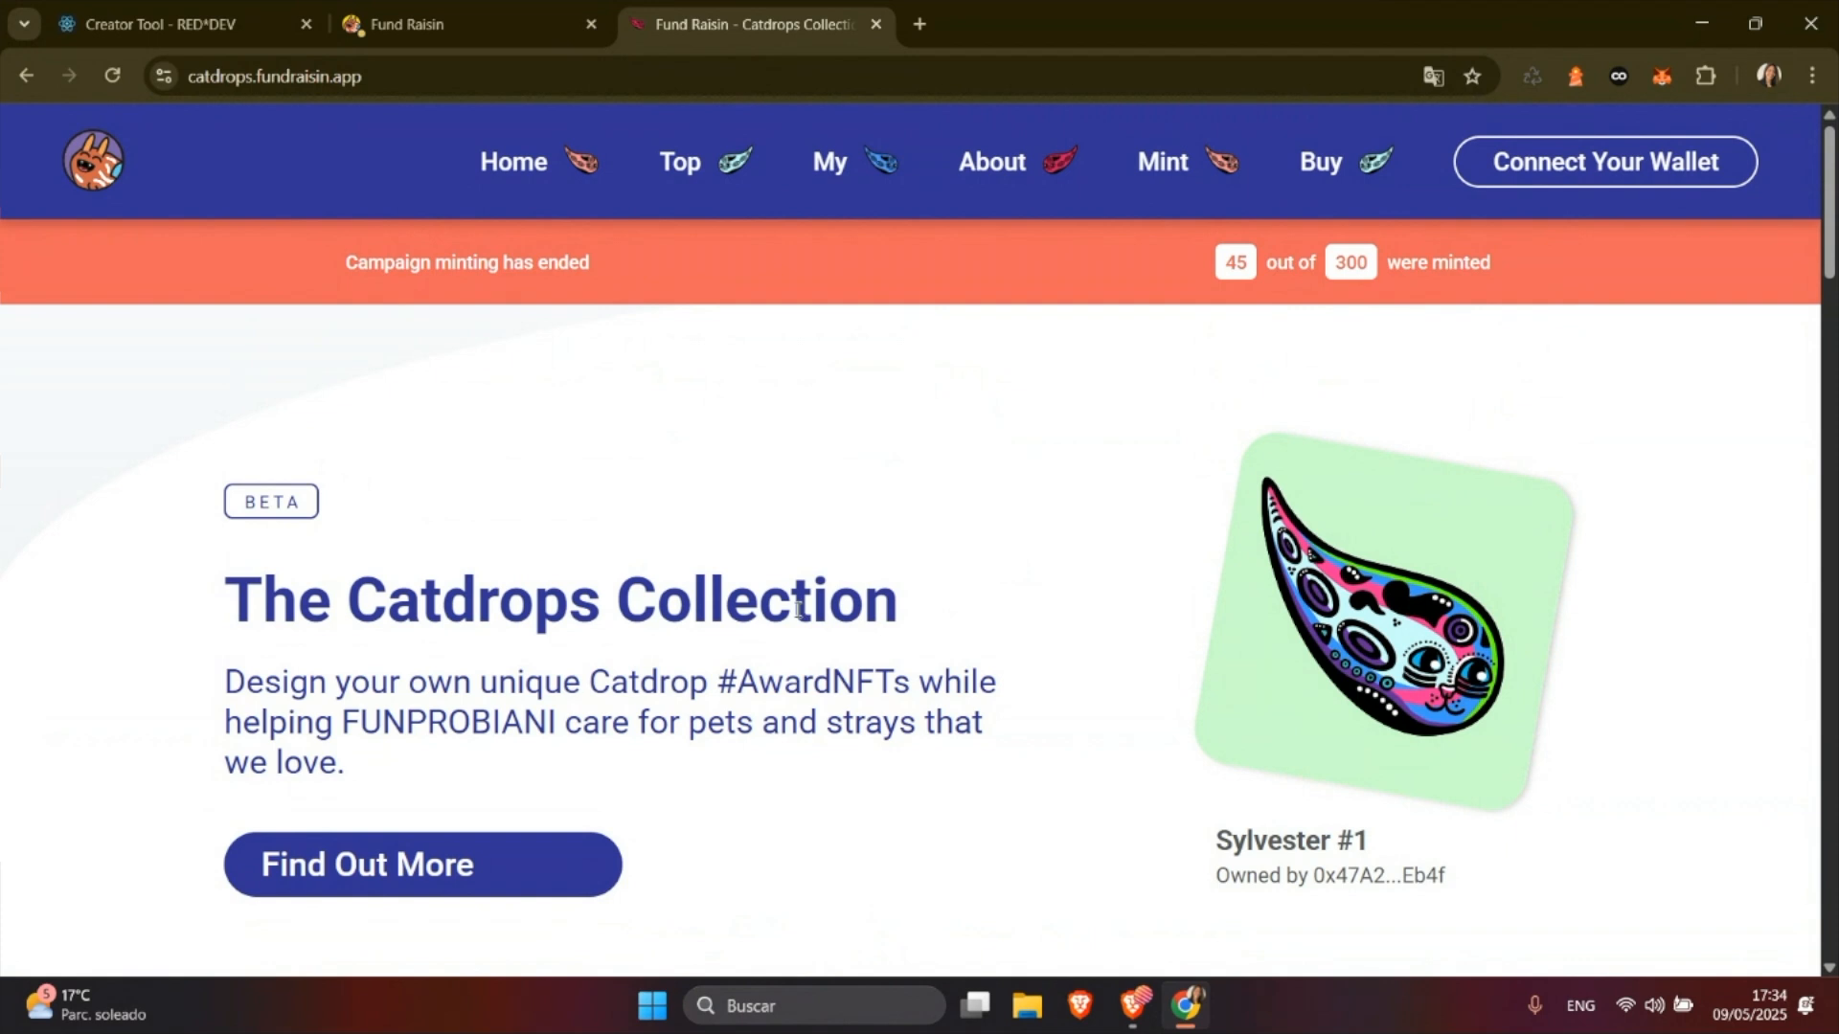
{"action": "scroll", "coordinate": [1594, 362], "scroll_direction": "down", "scroll_amount": 10}
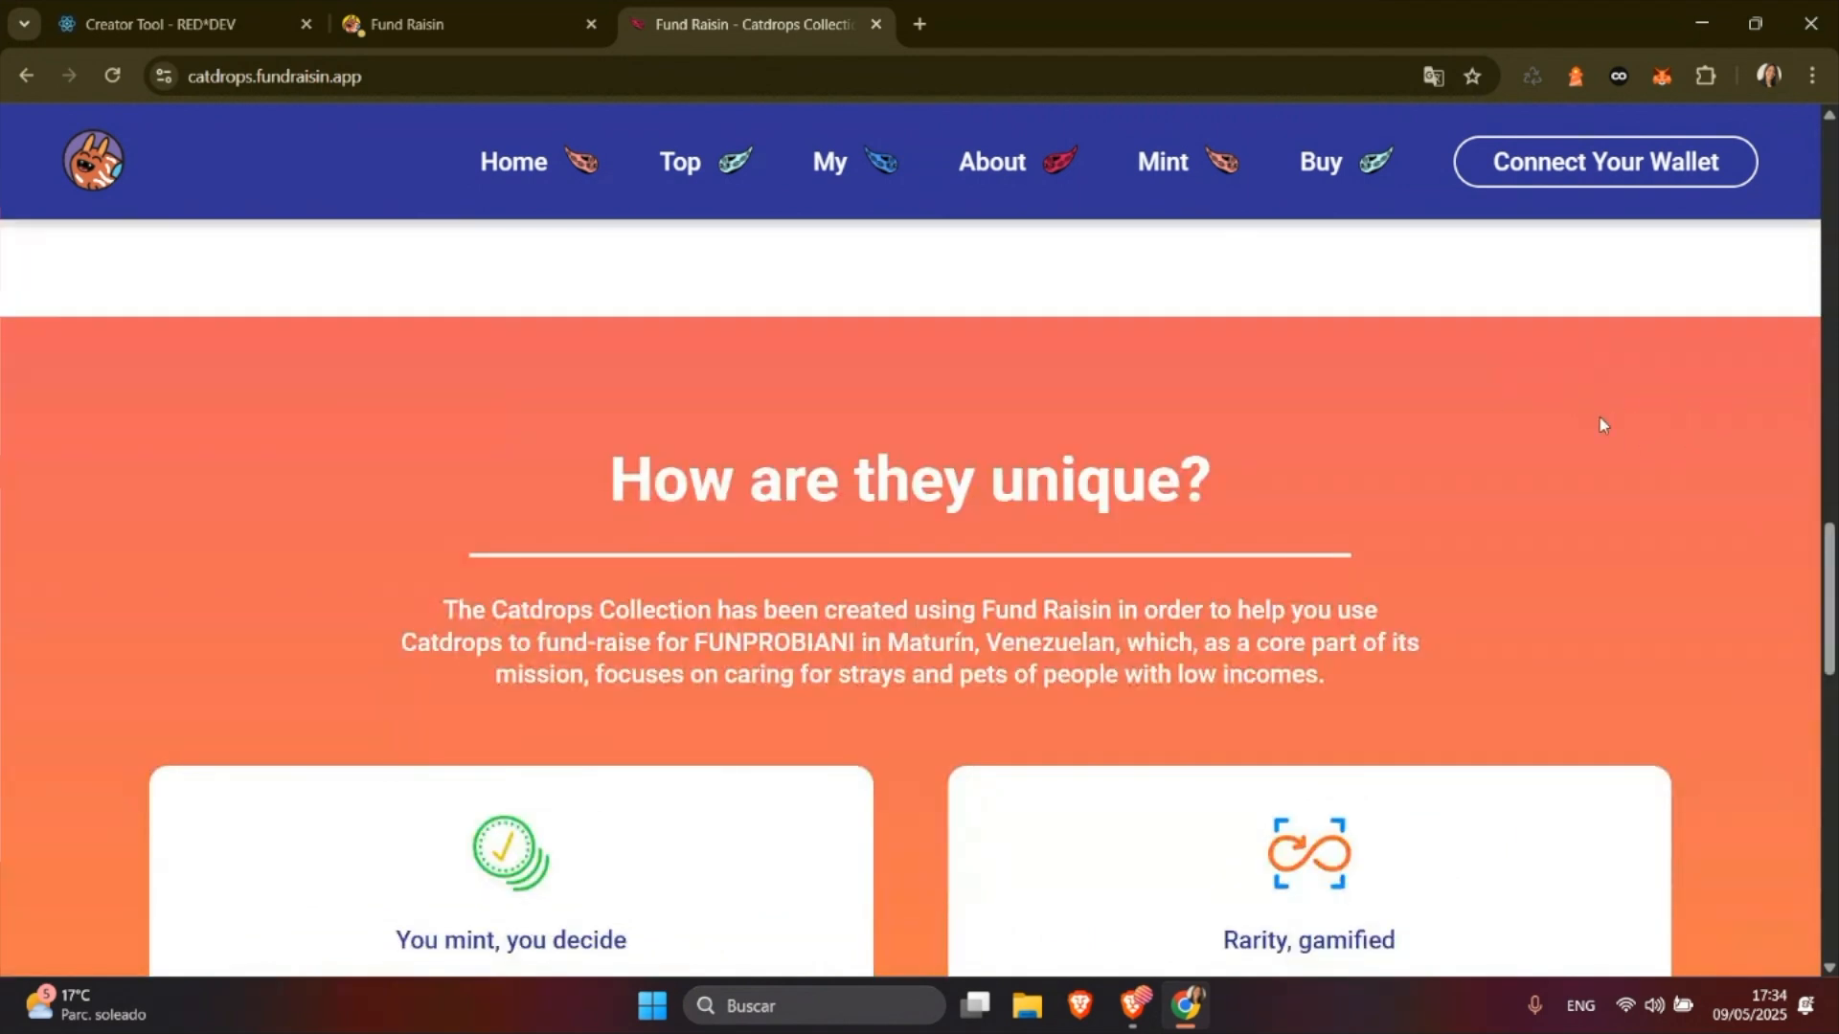
{"action": "scroll", "coordinate": [1720, 460], "scroll_direction": "down", "scroll_amount": 8}
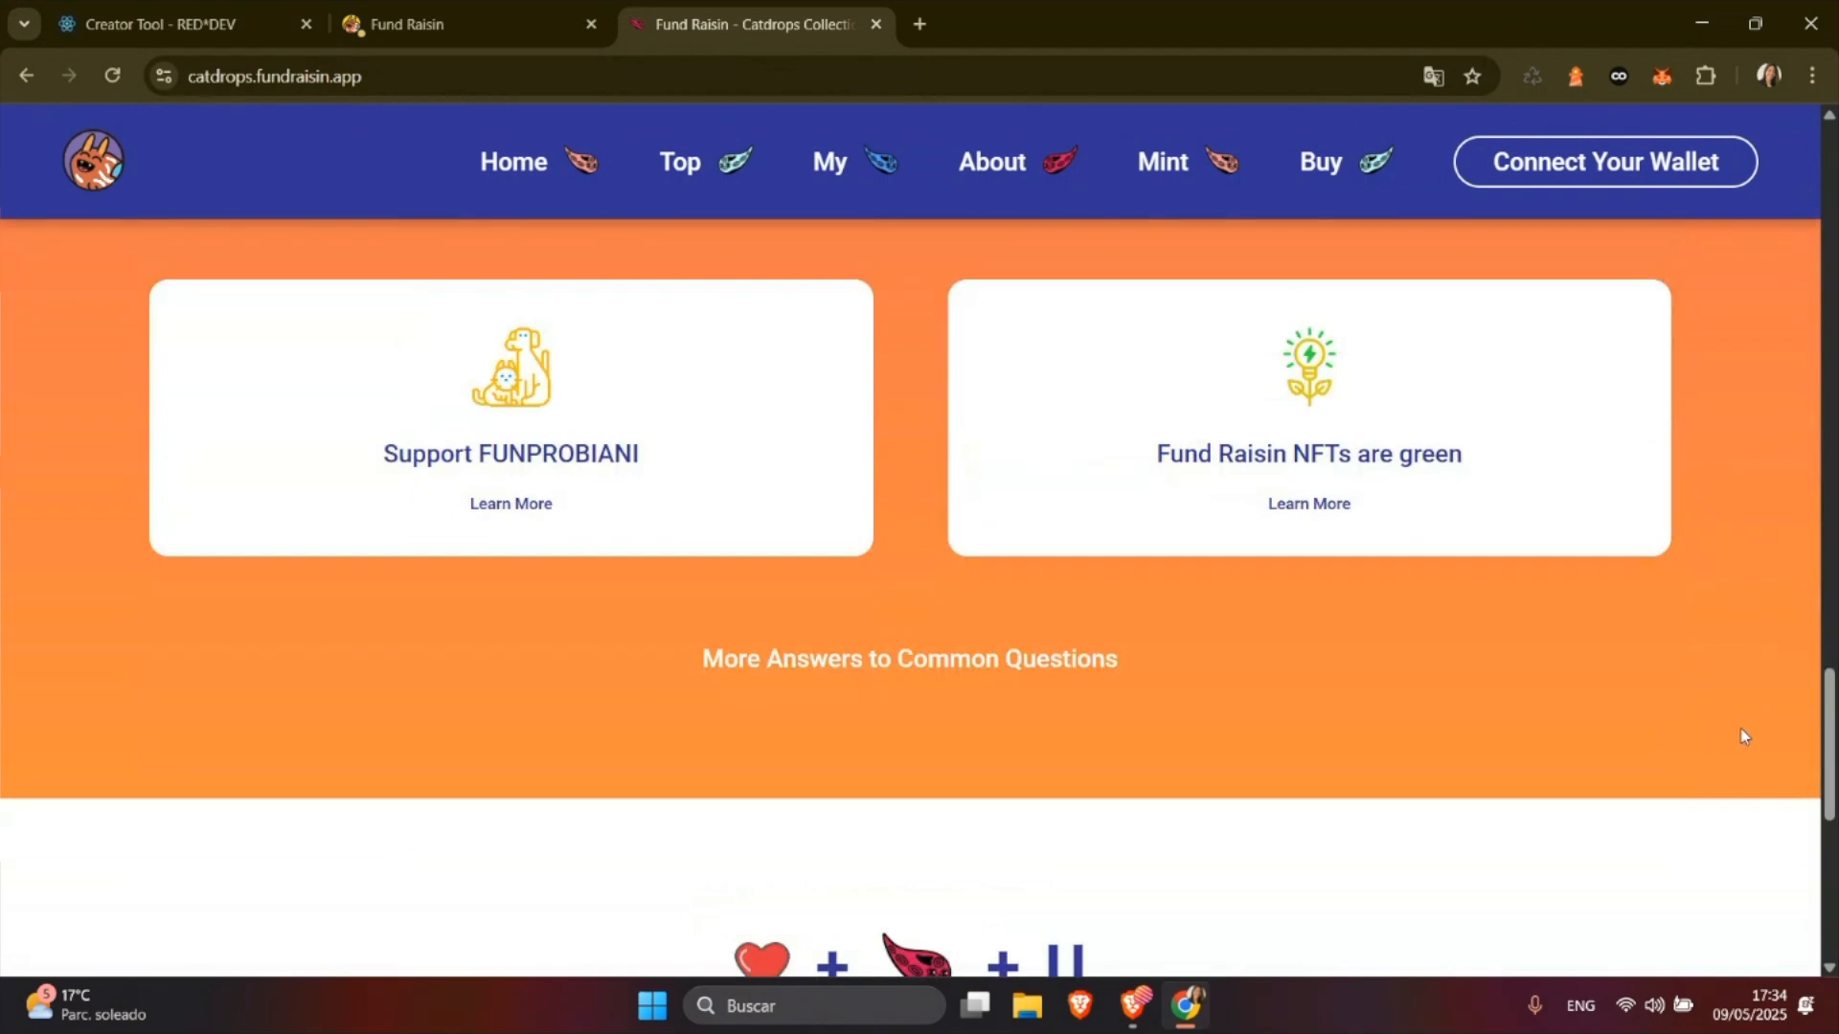
{"action": "scroll", "coordinate": [1729, 738], "scroll_direction": "down", "scroll_amount": 8}
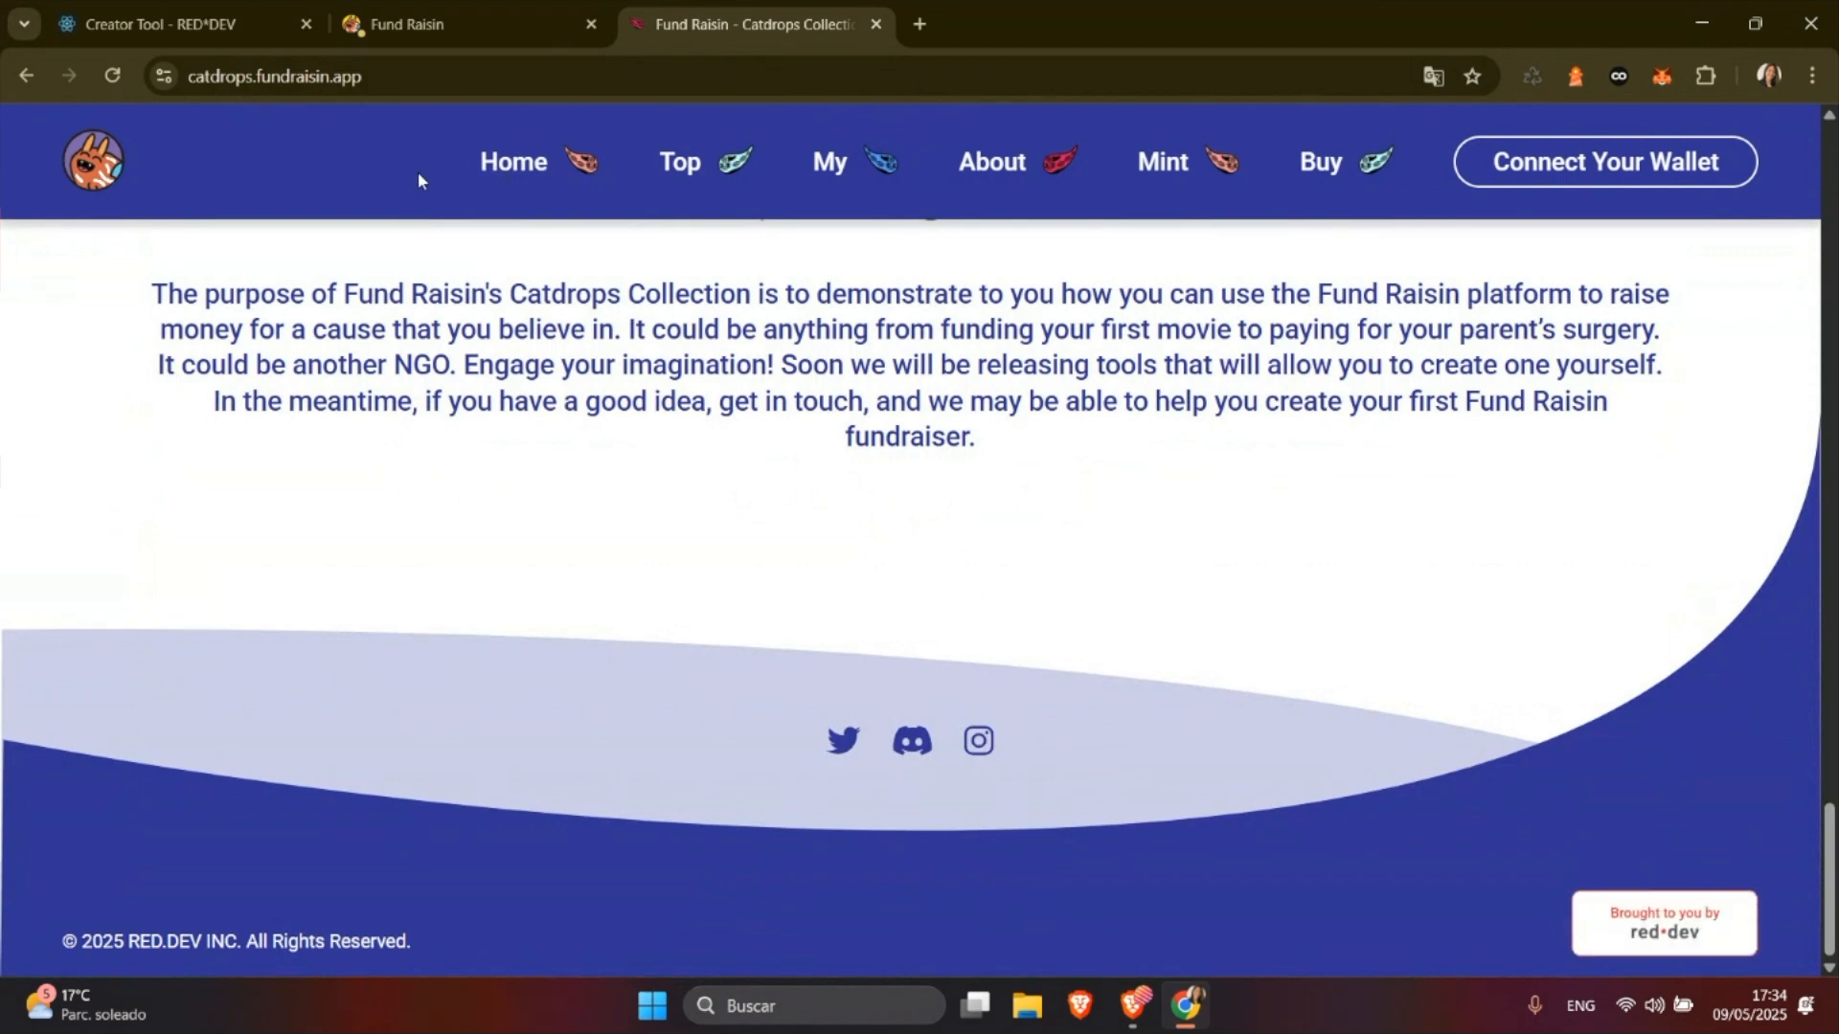
{"action": "left_click", "coordinate": [515, 167]}
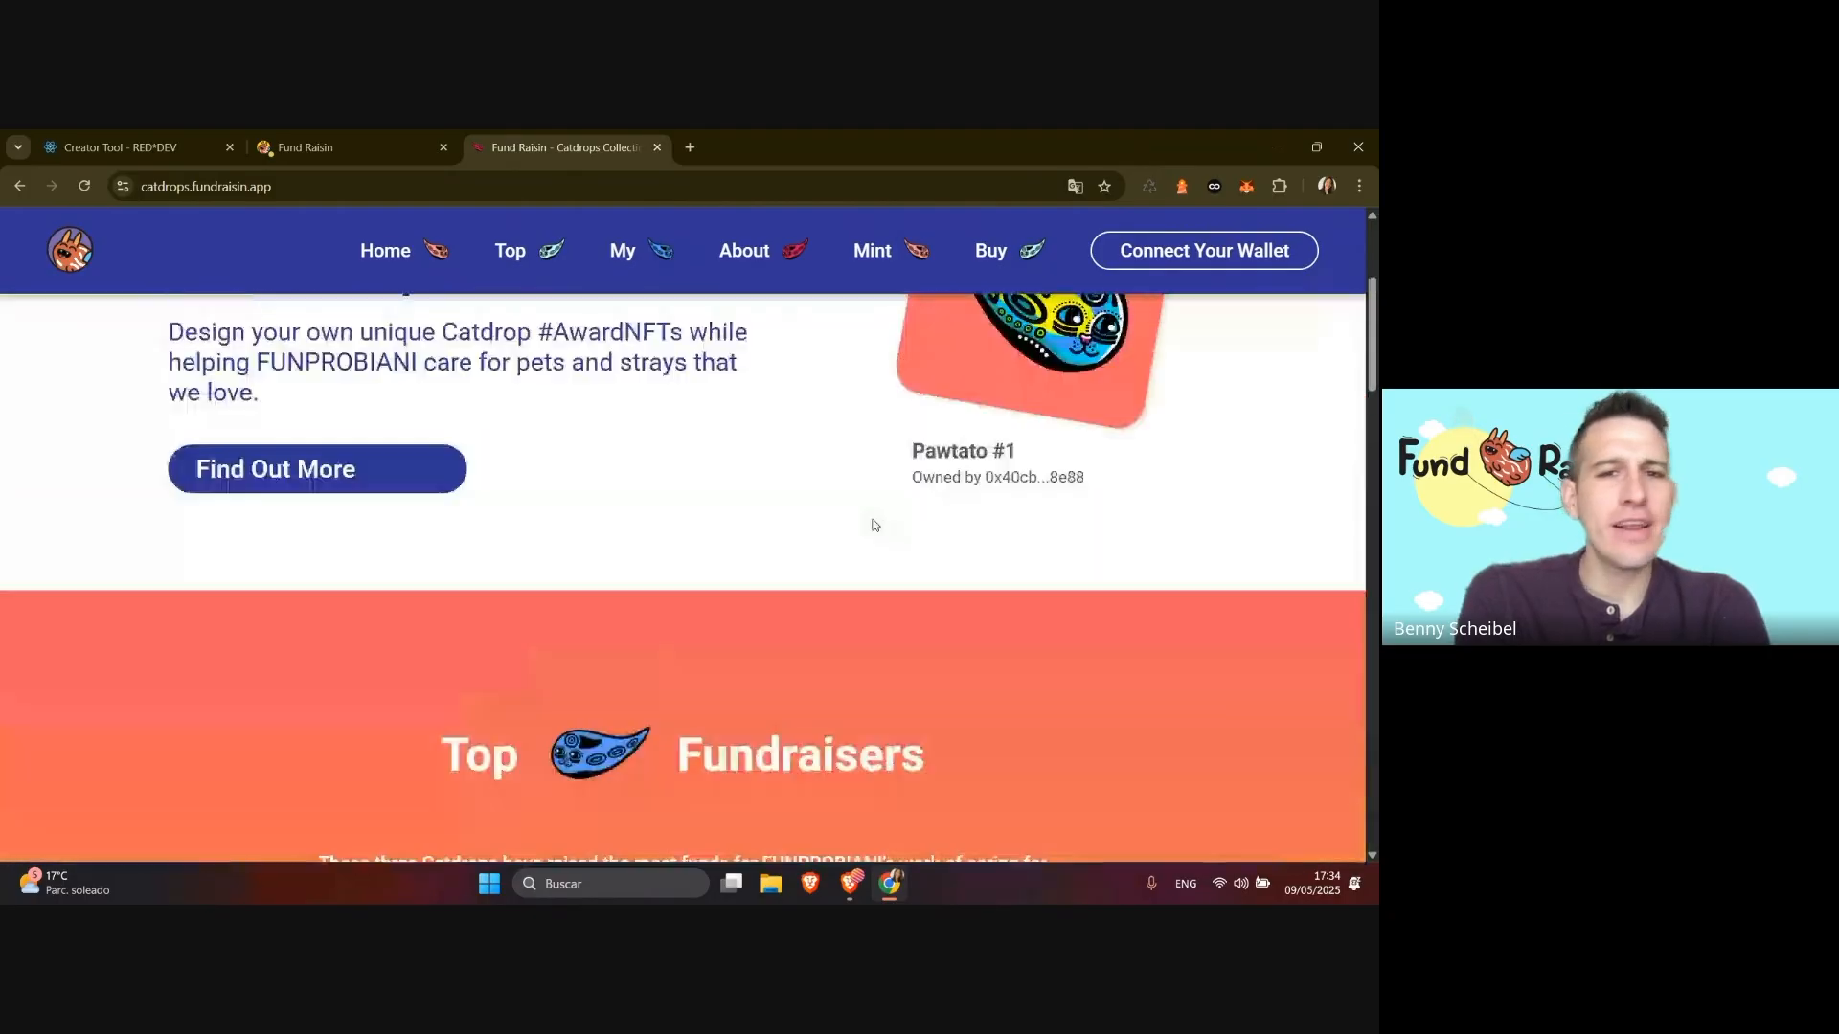
Return to the Creator Tool's website settings and review the color, font, name, NFT name and purpose fields.
{"action": "left_click", "coordinate": [187, 136]}
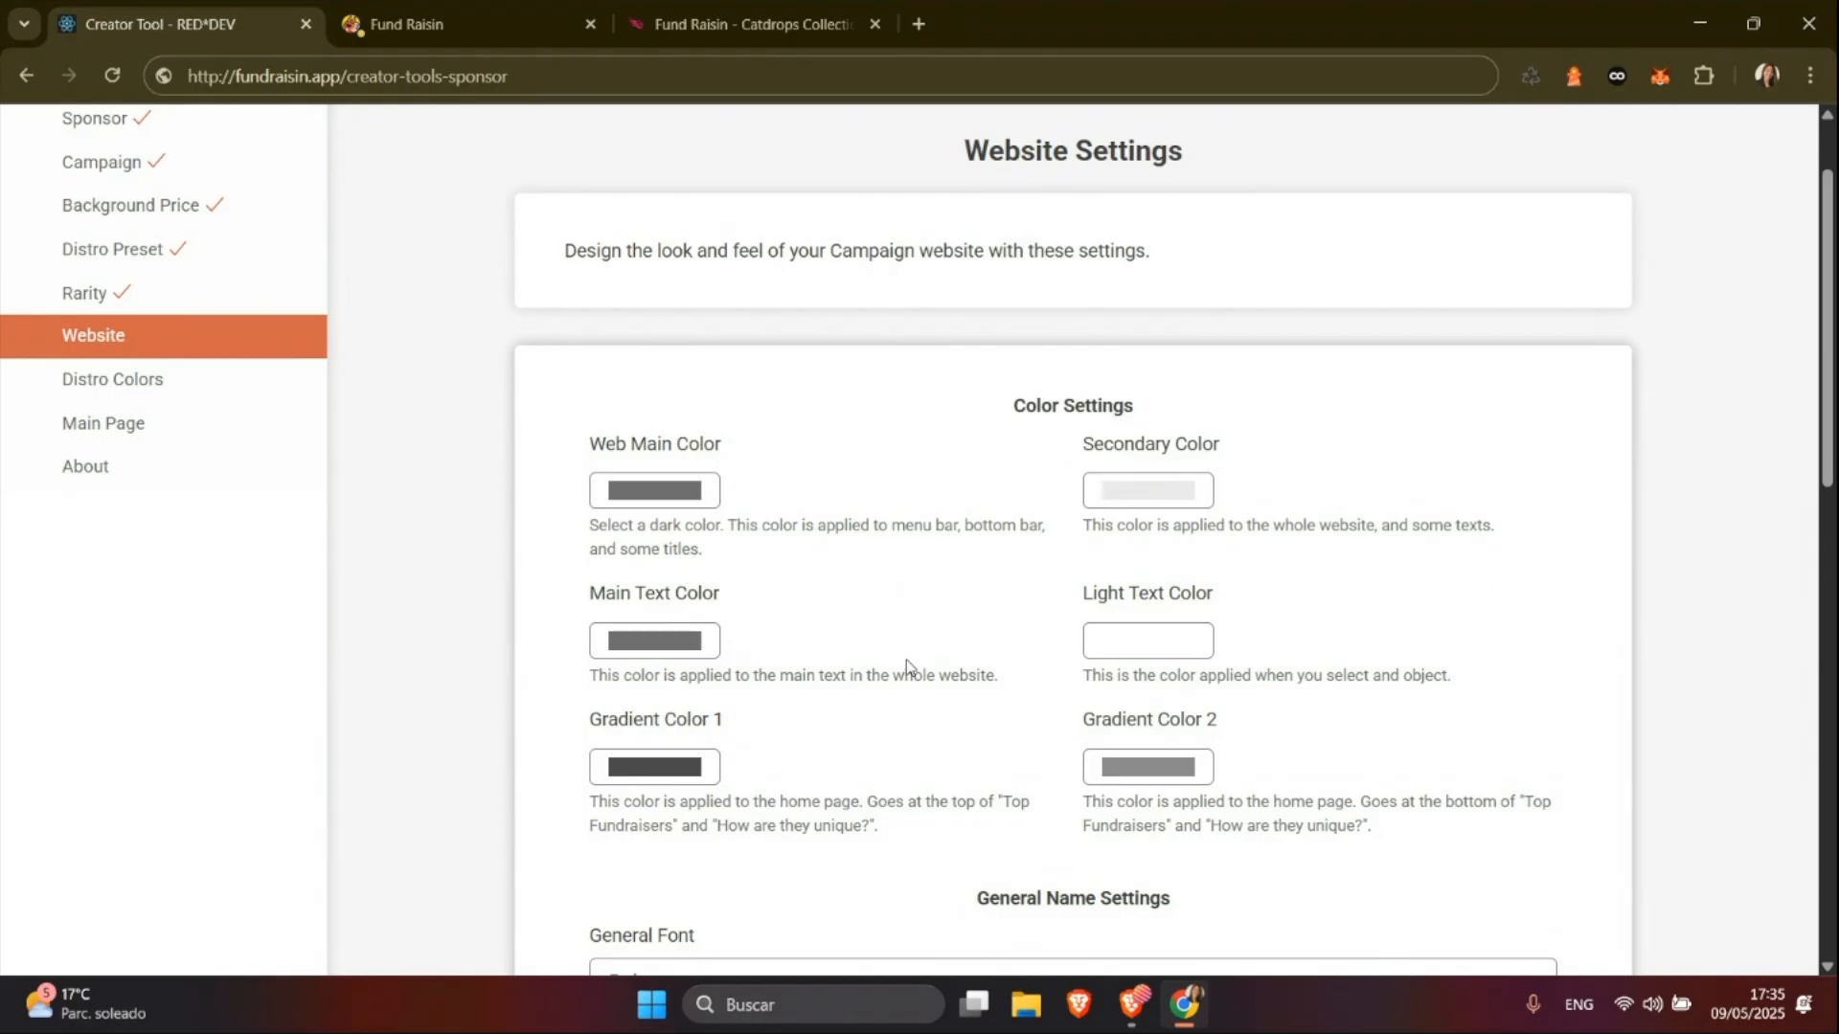
{"action": "scroll", "coordinate": [906, 663], "scroll_direction": "down", "scroll_amount": 4}
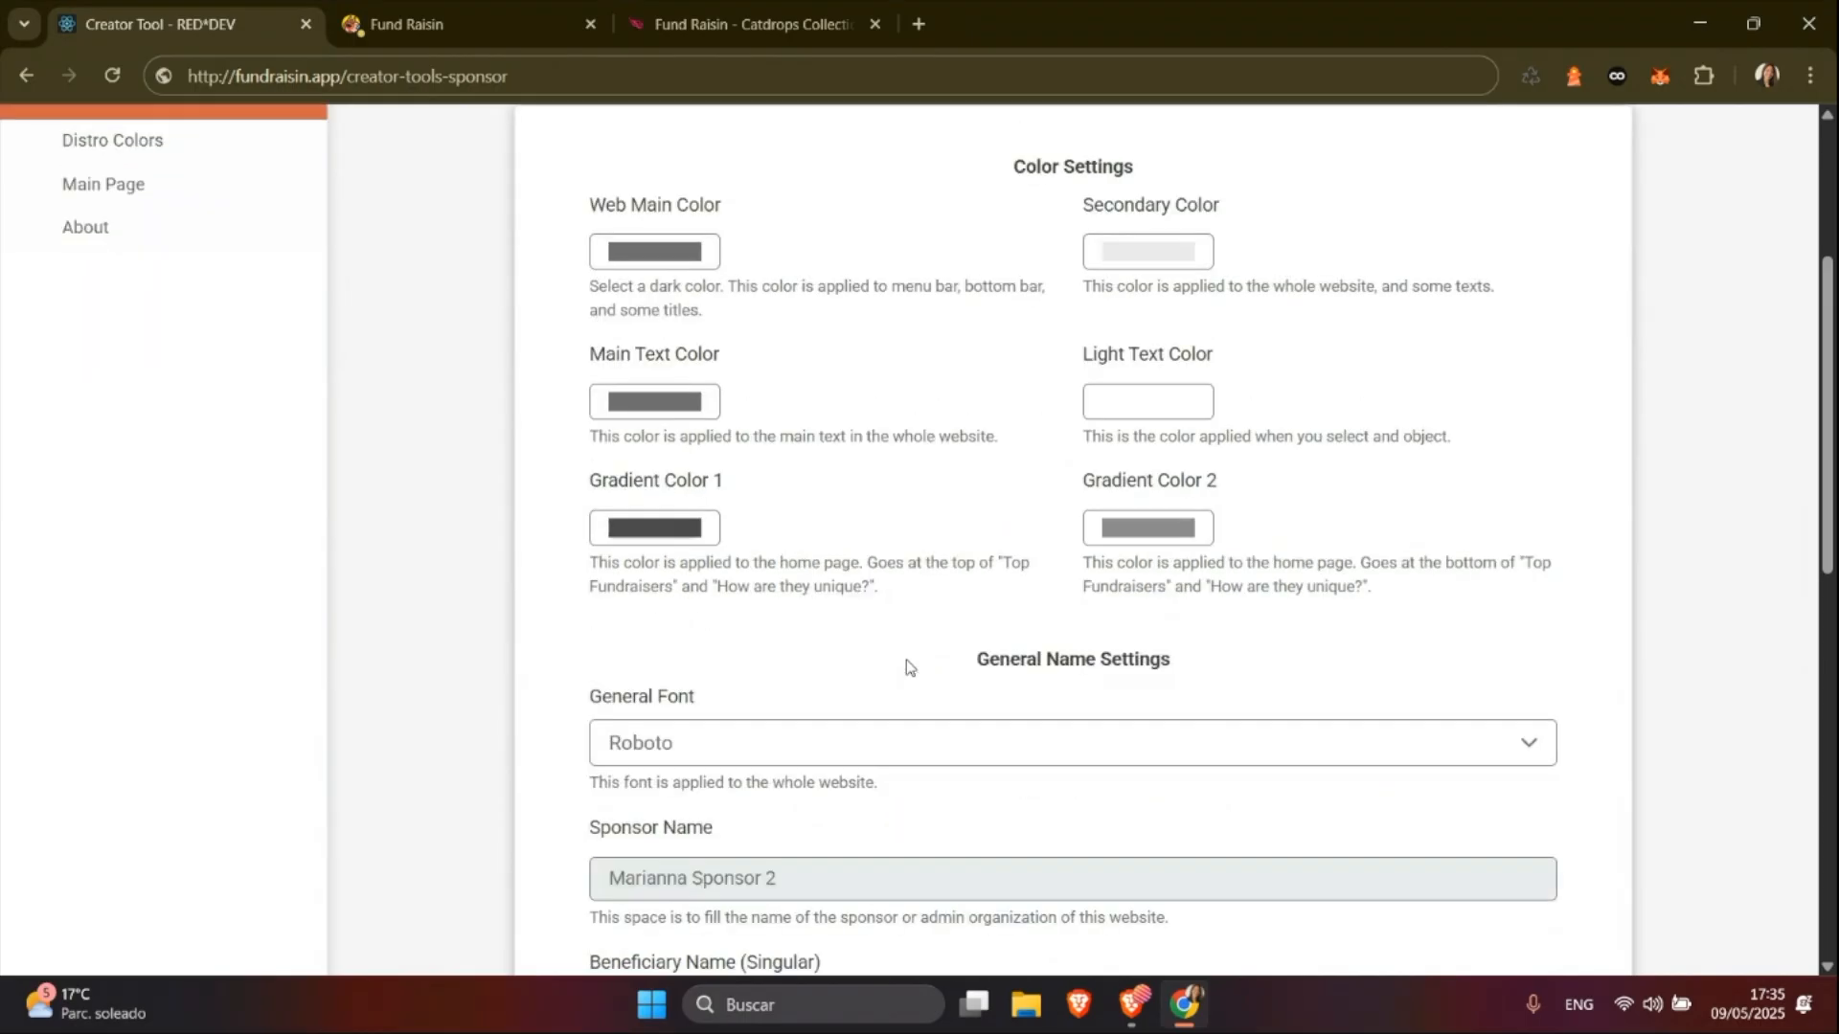
{"action": "scroll", "coordinate": [906, 666], "scroll_direction": "down", "scroll_amount": 1}
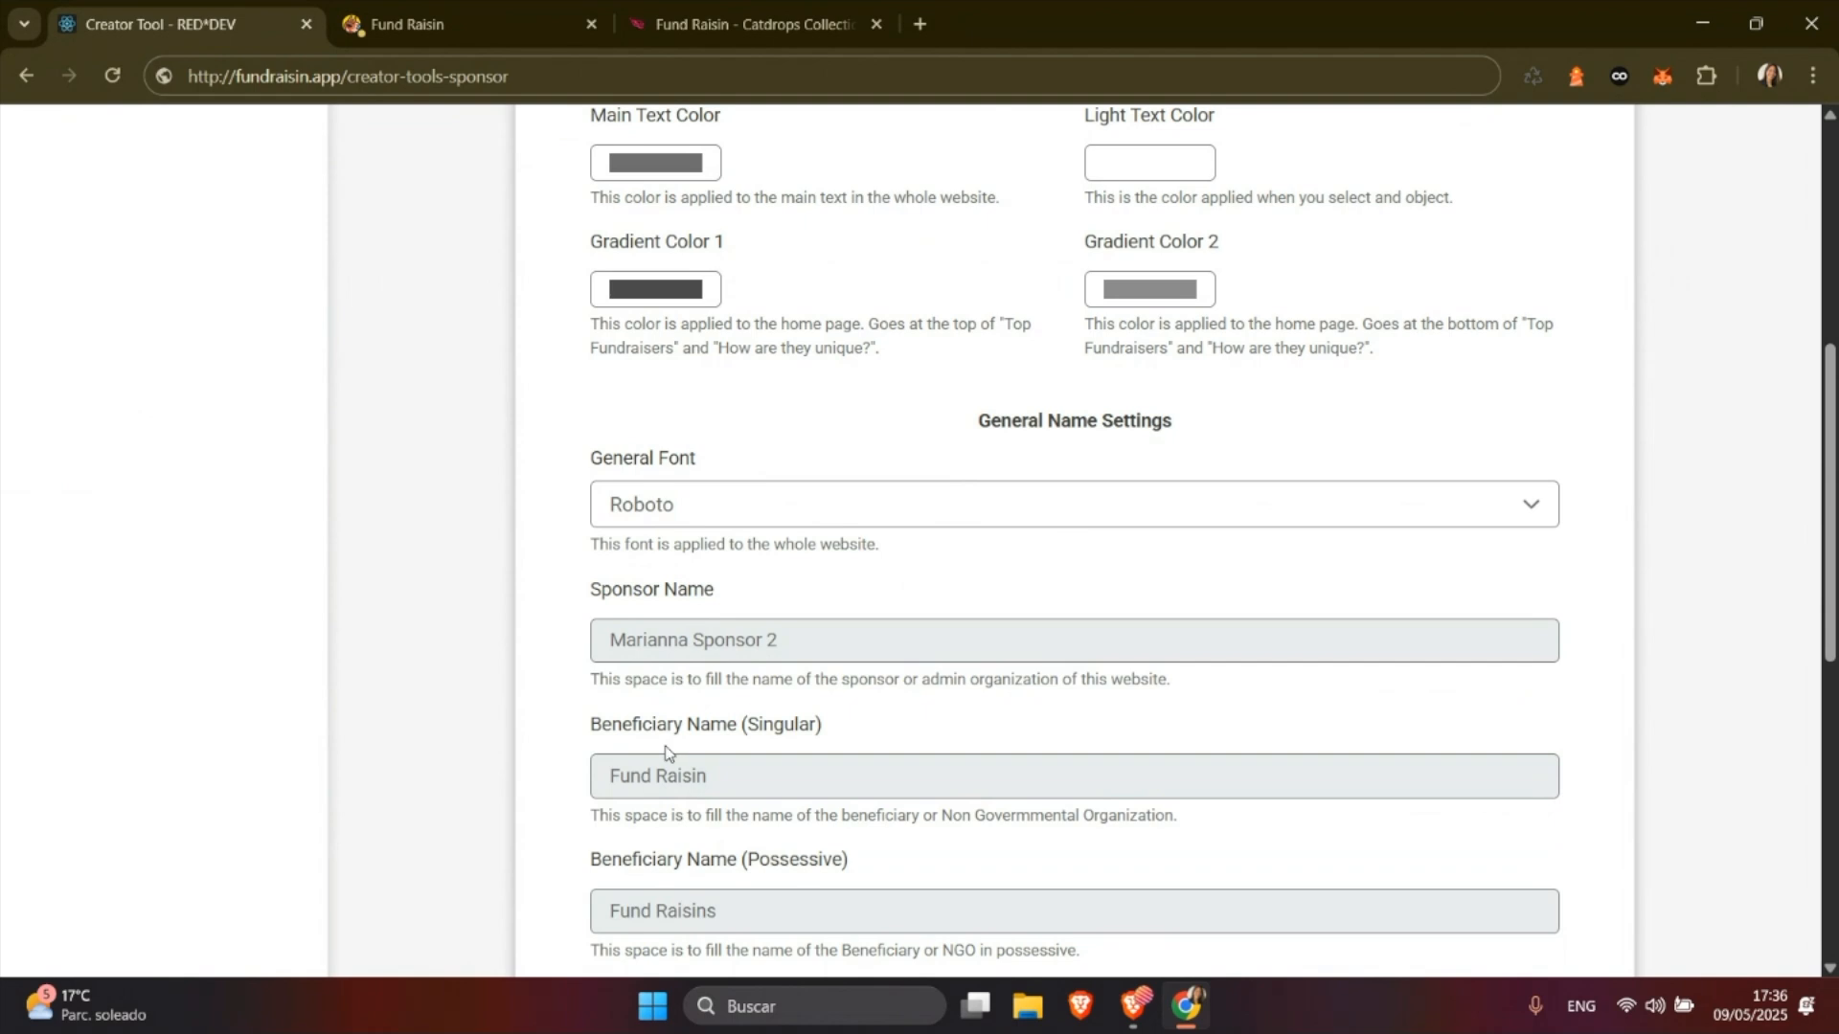
{"action": "scroll", "coordinate": [634, 758], "scroll_direction": "down", "scroll_amount": 3}
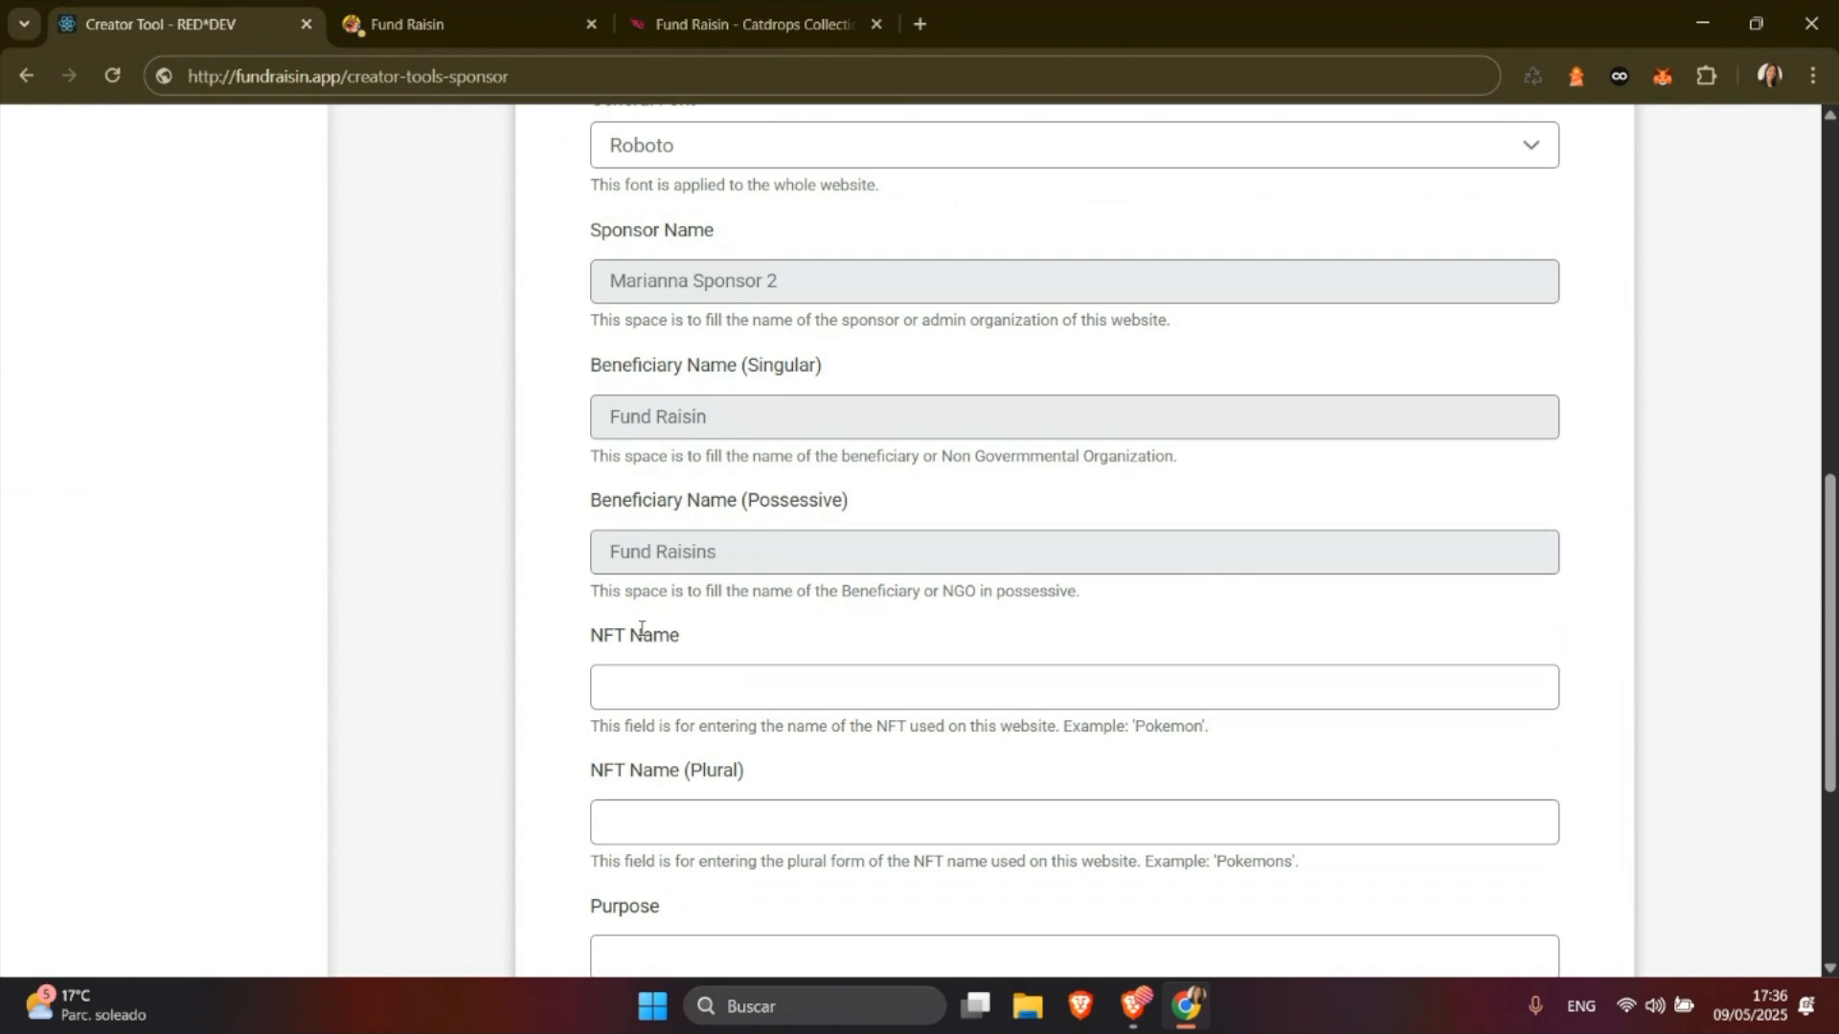
{"action": "scroll", "coordinate": [641, 629], "scroll_direction": "down", "scroll_amount": 1}
{"action": "scroll", "coordinate": [641, 687], "scroll_direction": "down", "scroll_amount": 1}
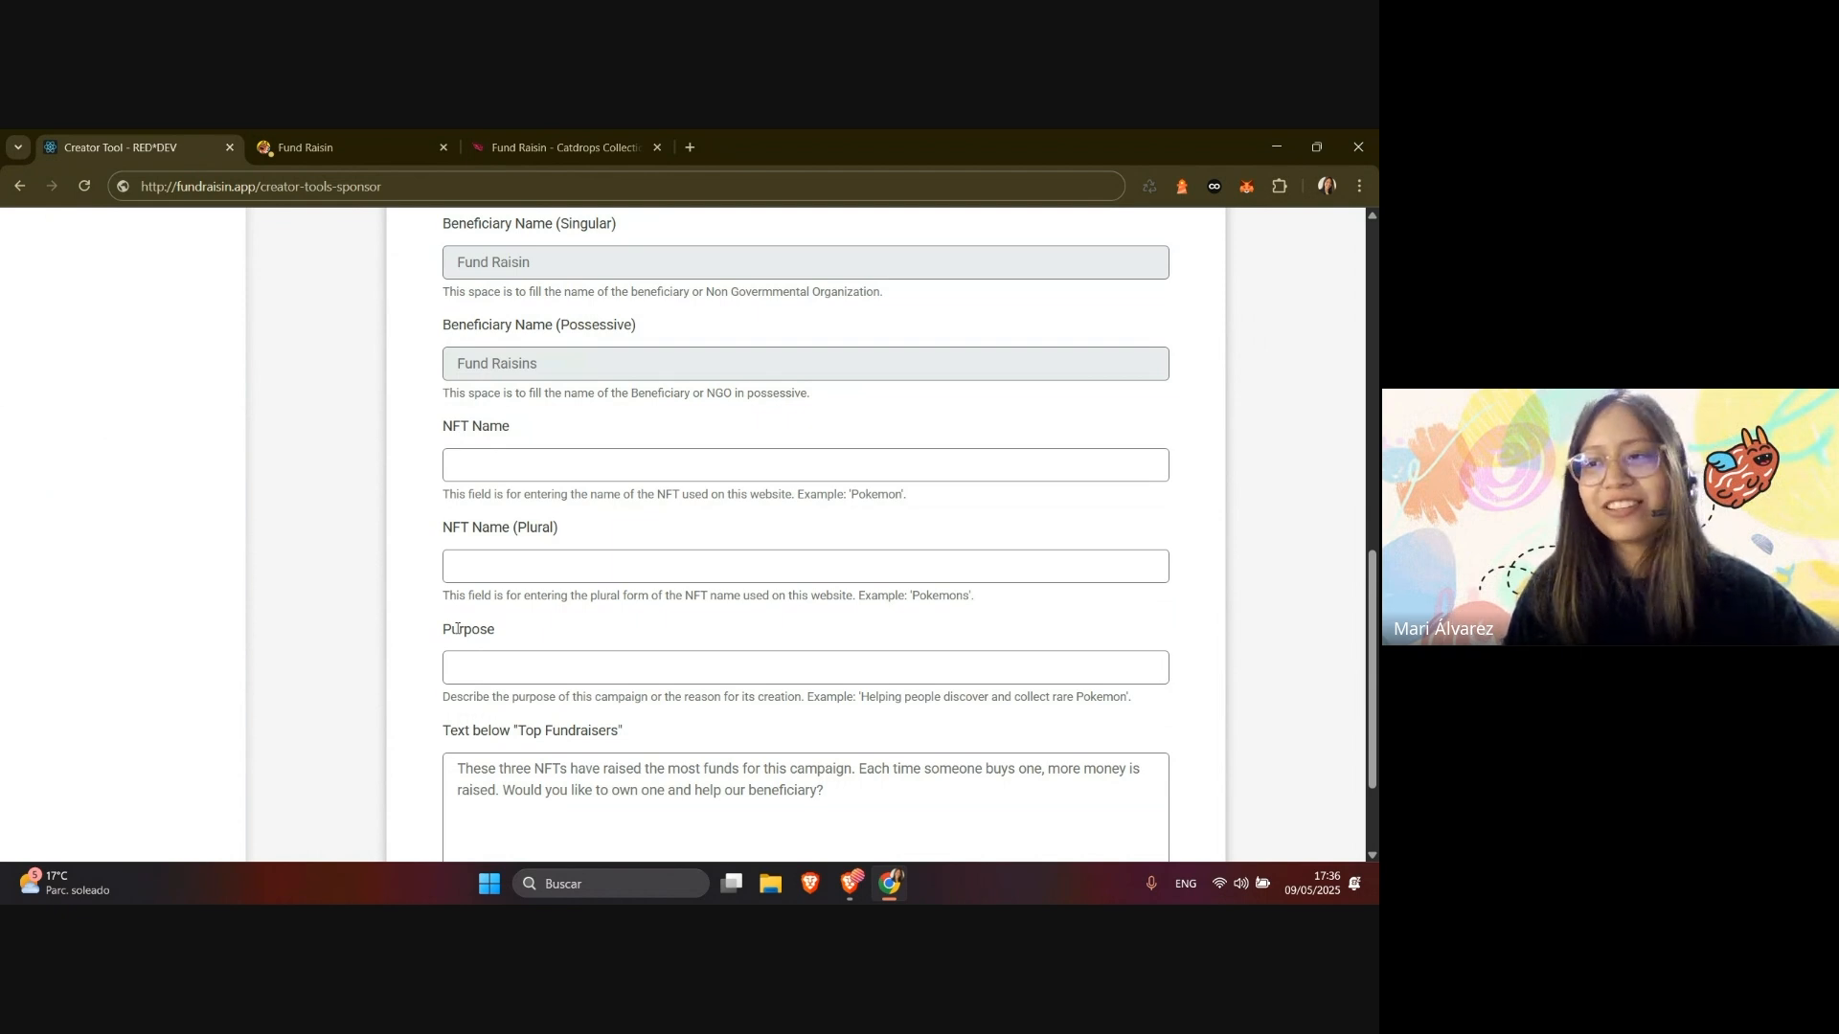
Review the website's "Top Fundraisers" text setting and the matching section on the Catdrops Collection home page.
{"action": "scroll", "coordinate": [458, 628], "scroll_direction": "down", "scroll_amount": 3}
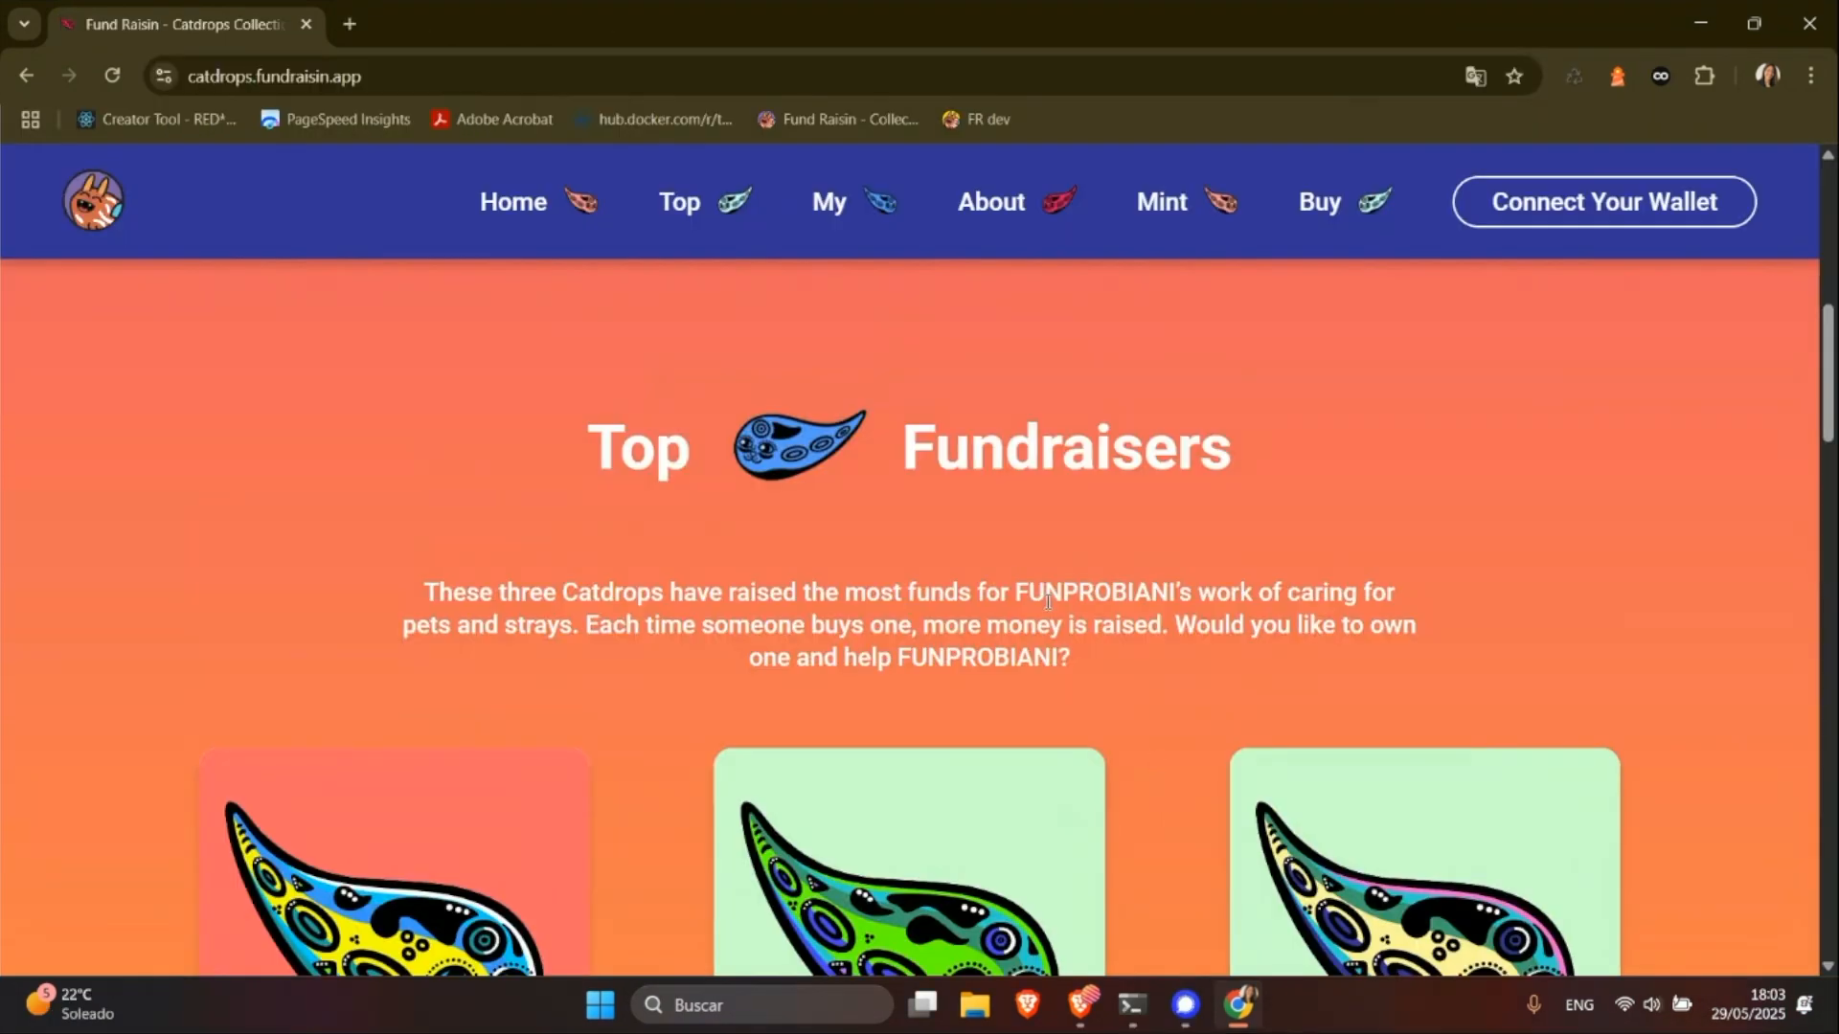
{"action": "scroll", "coordinate": [1715, 545], "scroll_direction": "down", "scroll_amount": 3}
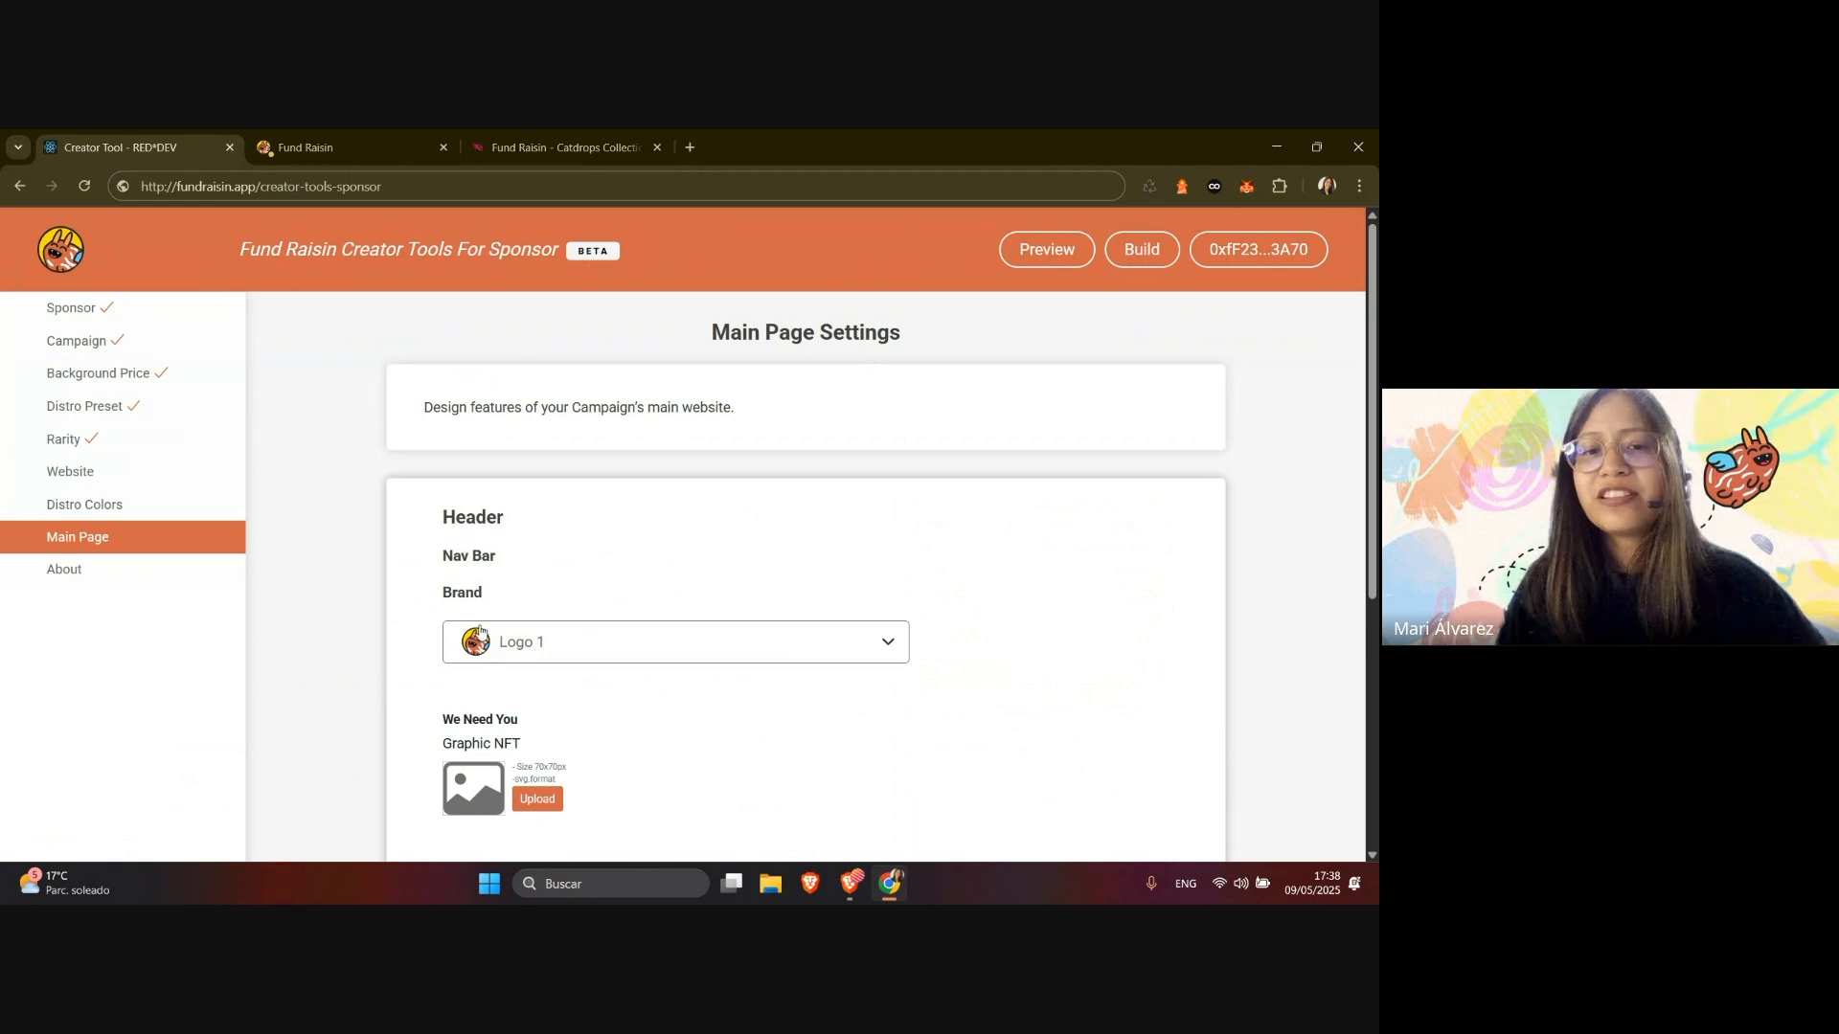
Check the brand logo in the Catdrops Collection header and review the brand logo options in the Main Page settings.
{"action": "left_click", "coordinate": [570, 147]}
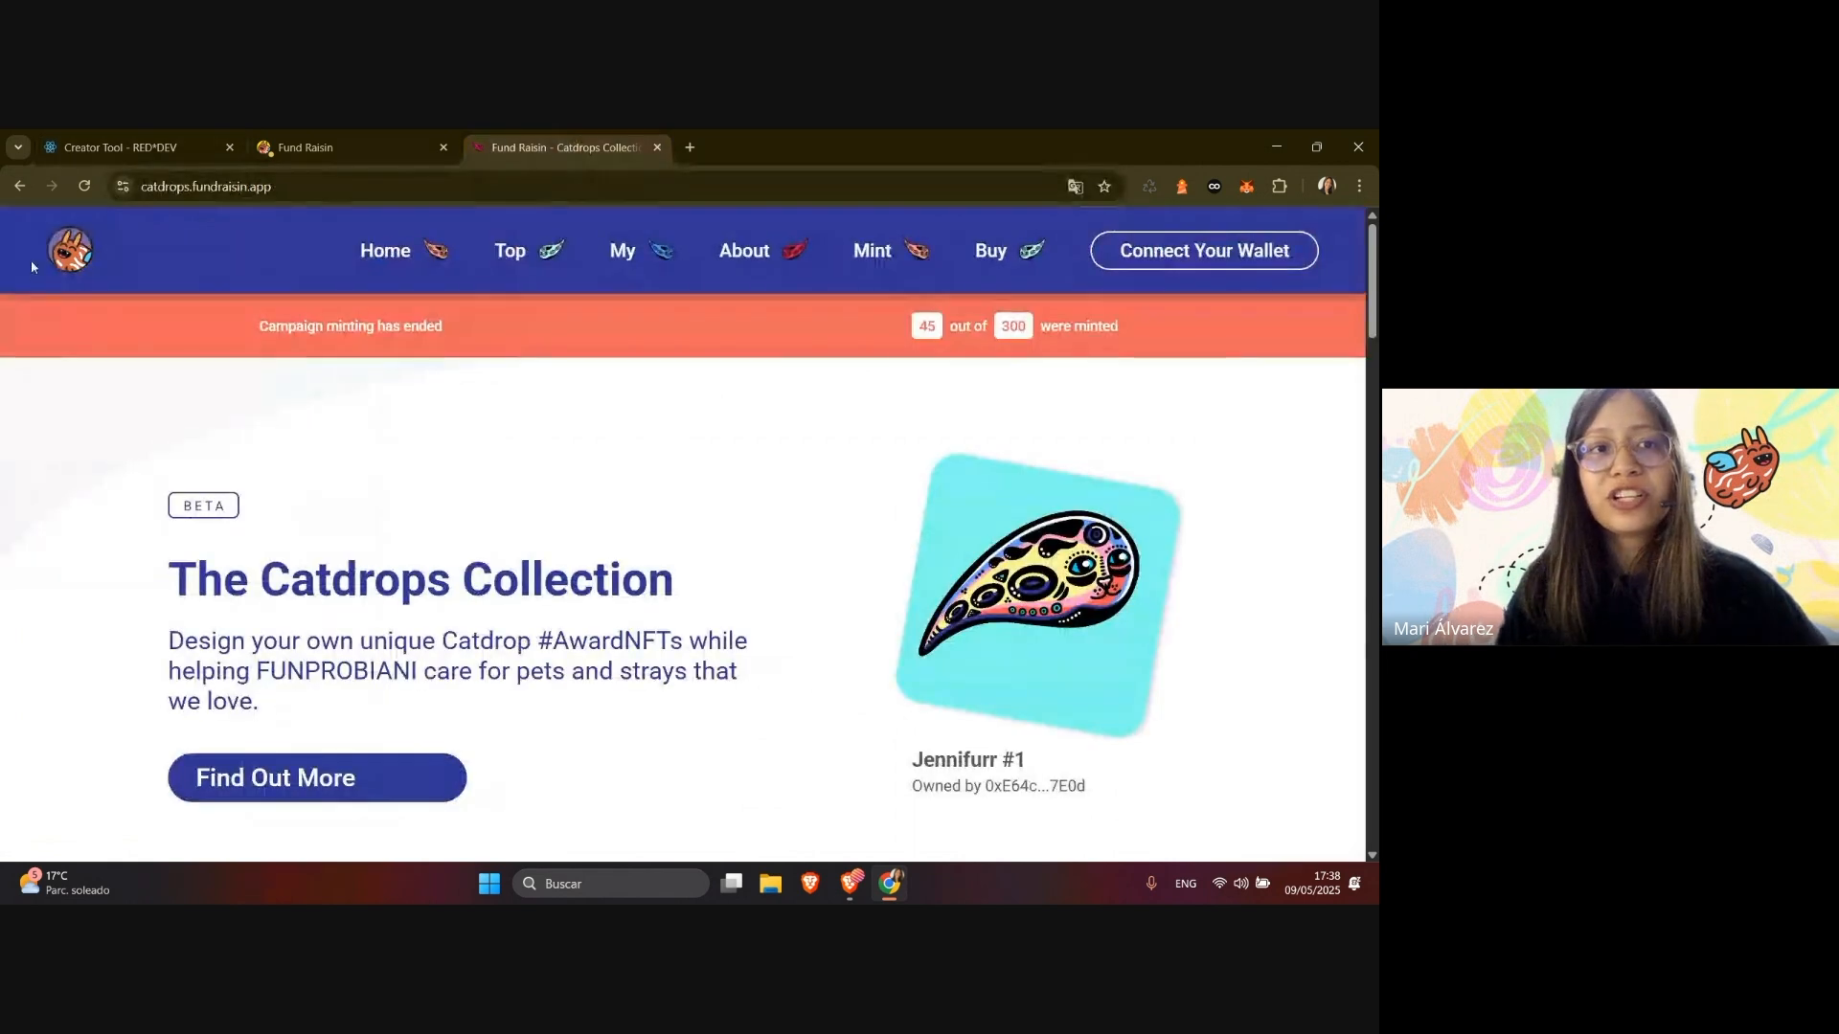
{"action": "left_click", "coordinate": [117, 146]}
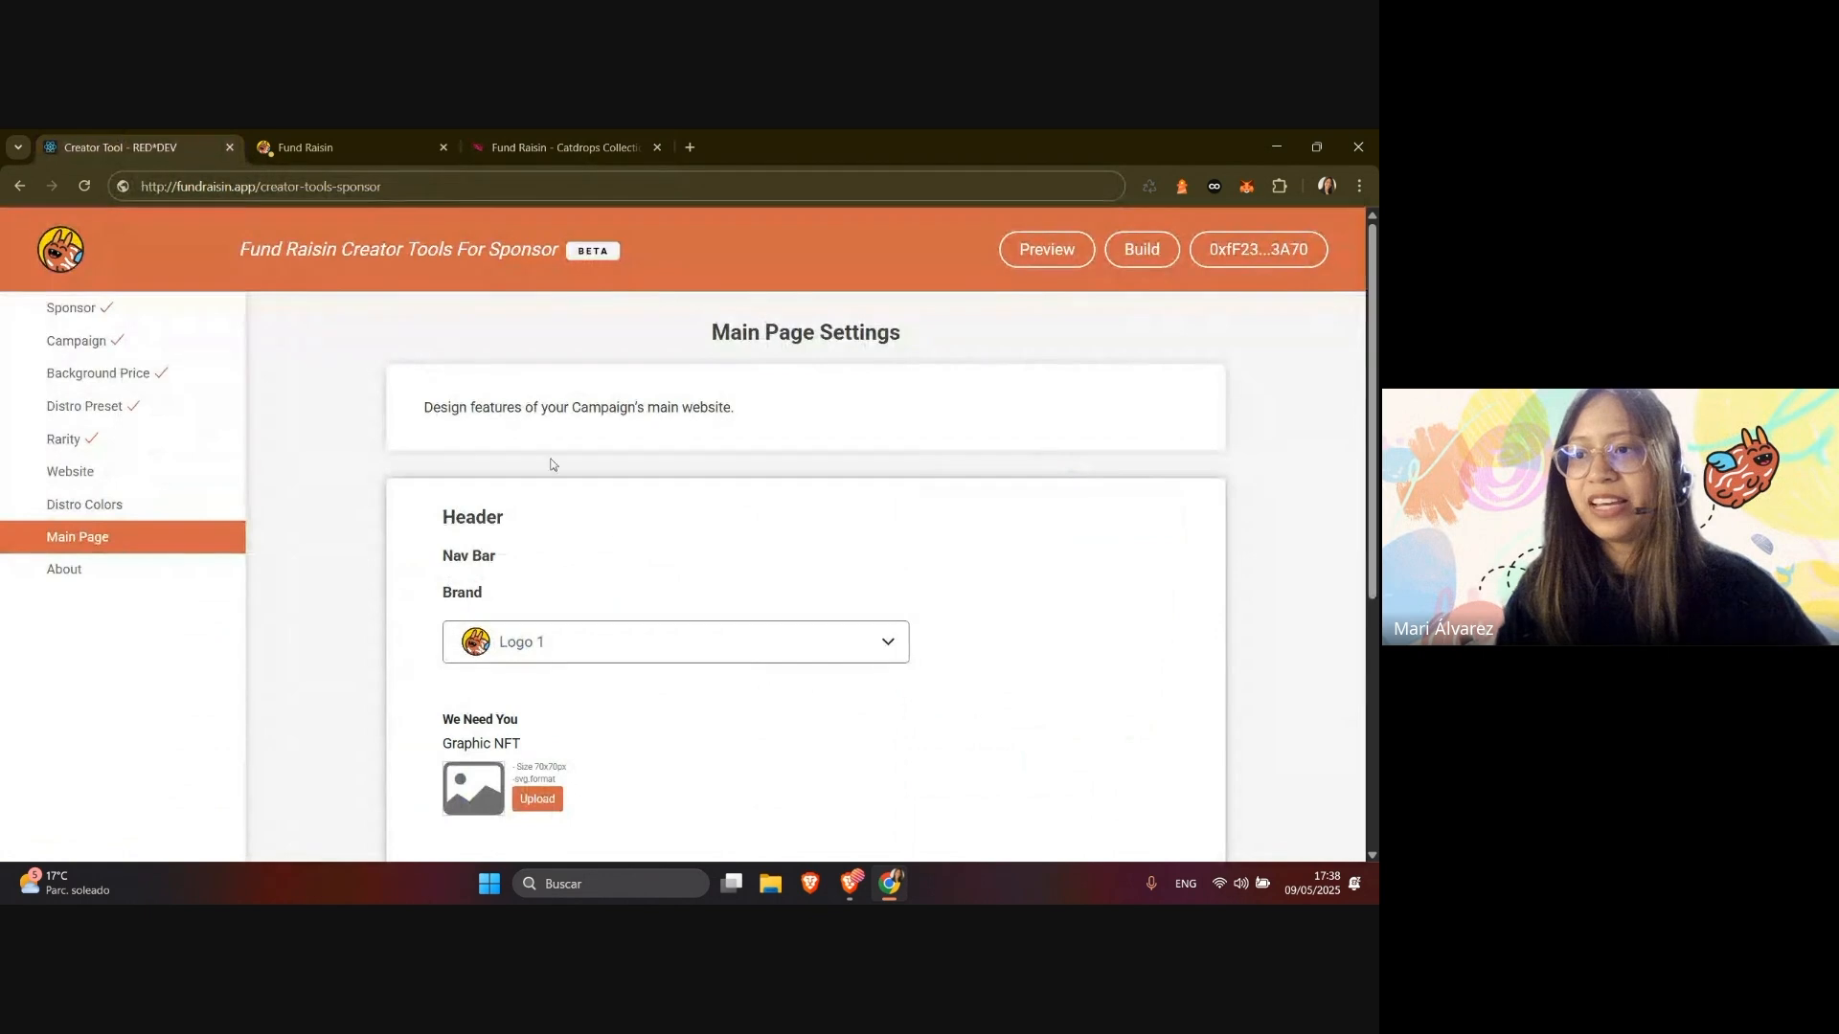
{"action": "left_click", "coordinate": [722, 645]}
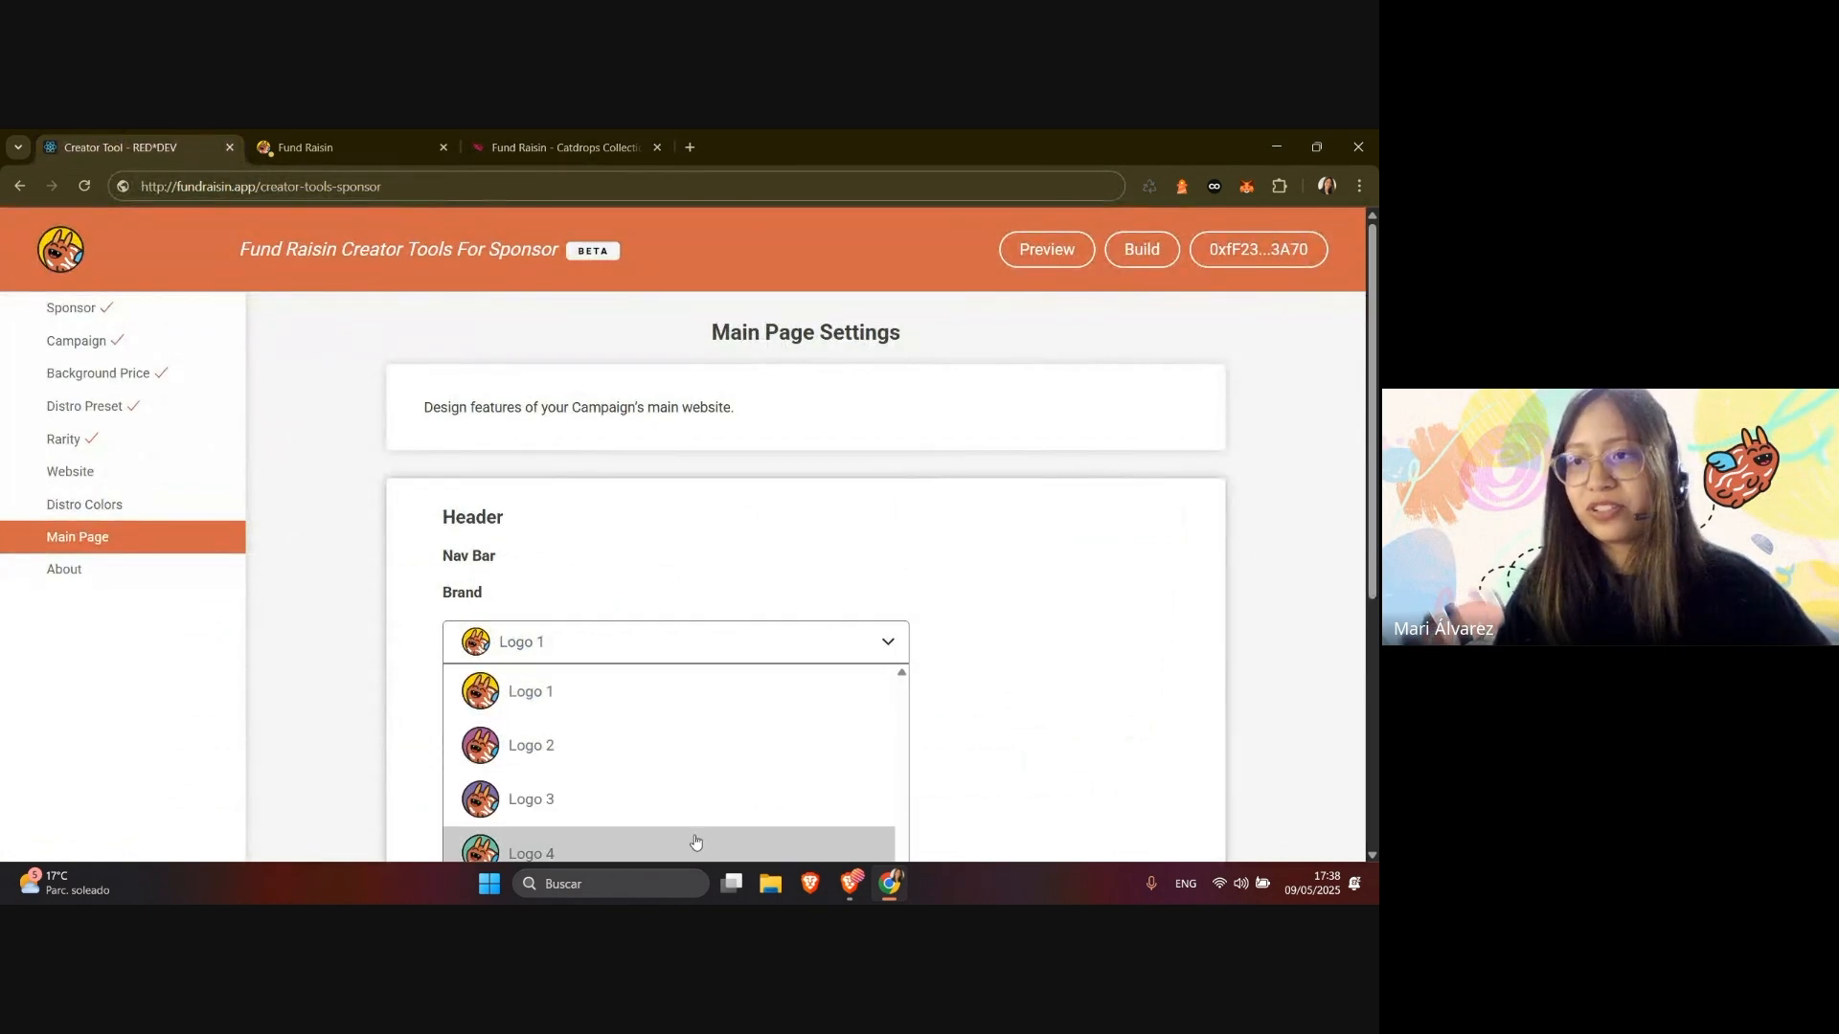
{"action": "scroll", "coordinate": [704, 747], "scroll_direction": "down", "scroll_amount": 1}
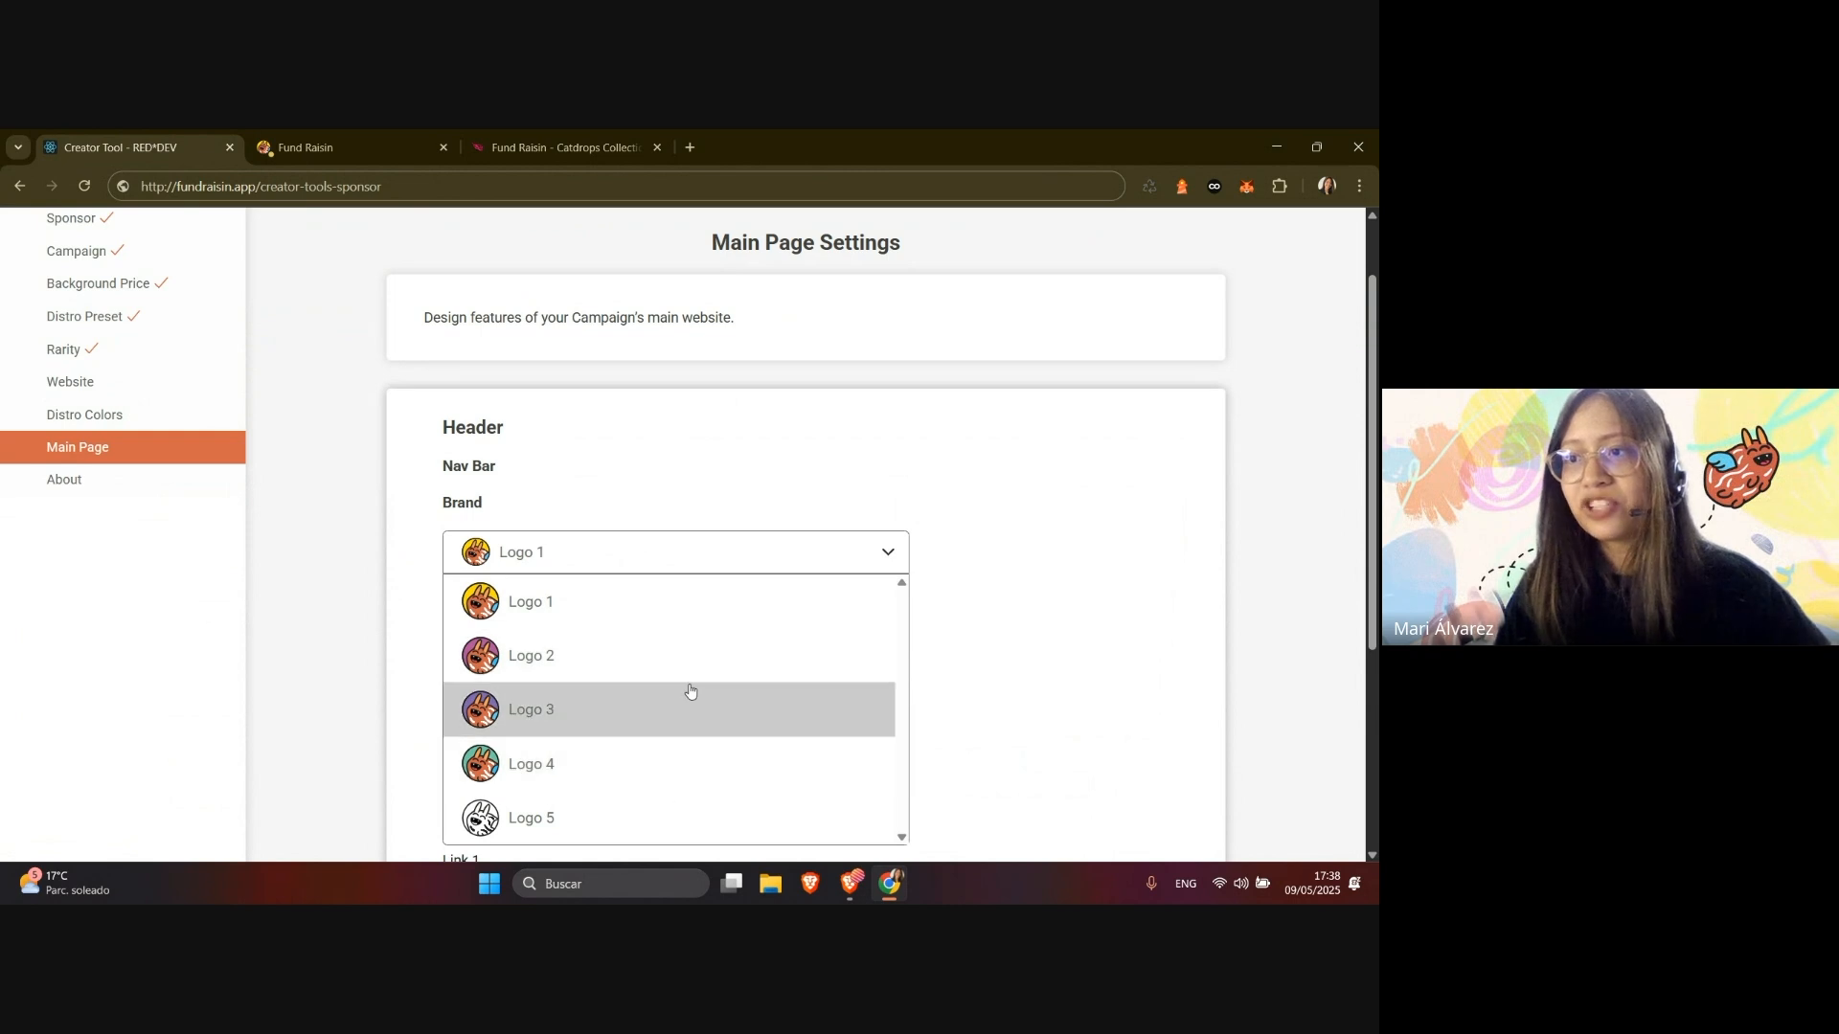
{"action": "left_click", "coordinate": [679, 563]}
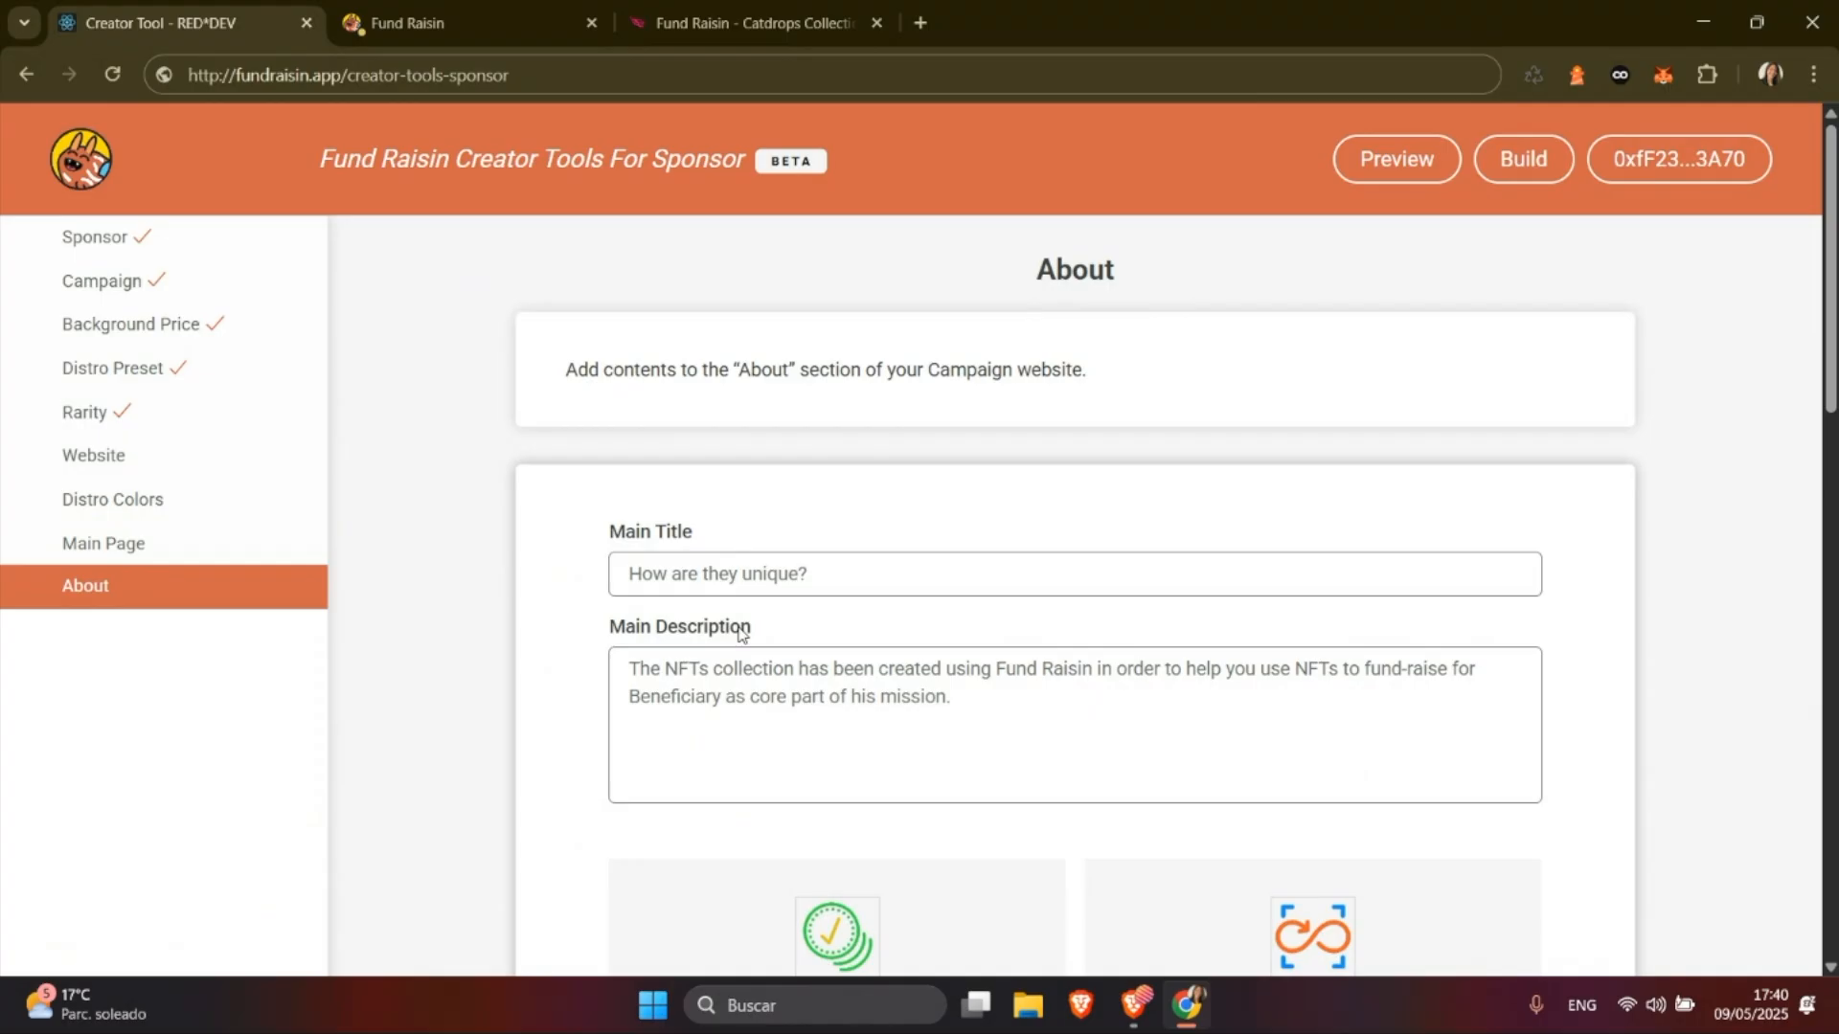
Replace the Description #3 text in the campaign's About settings with "my campaign is..".
{"action": "left_click", "coordinate": [631, 657]}
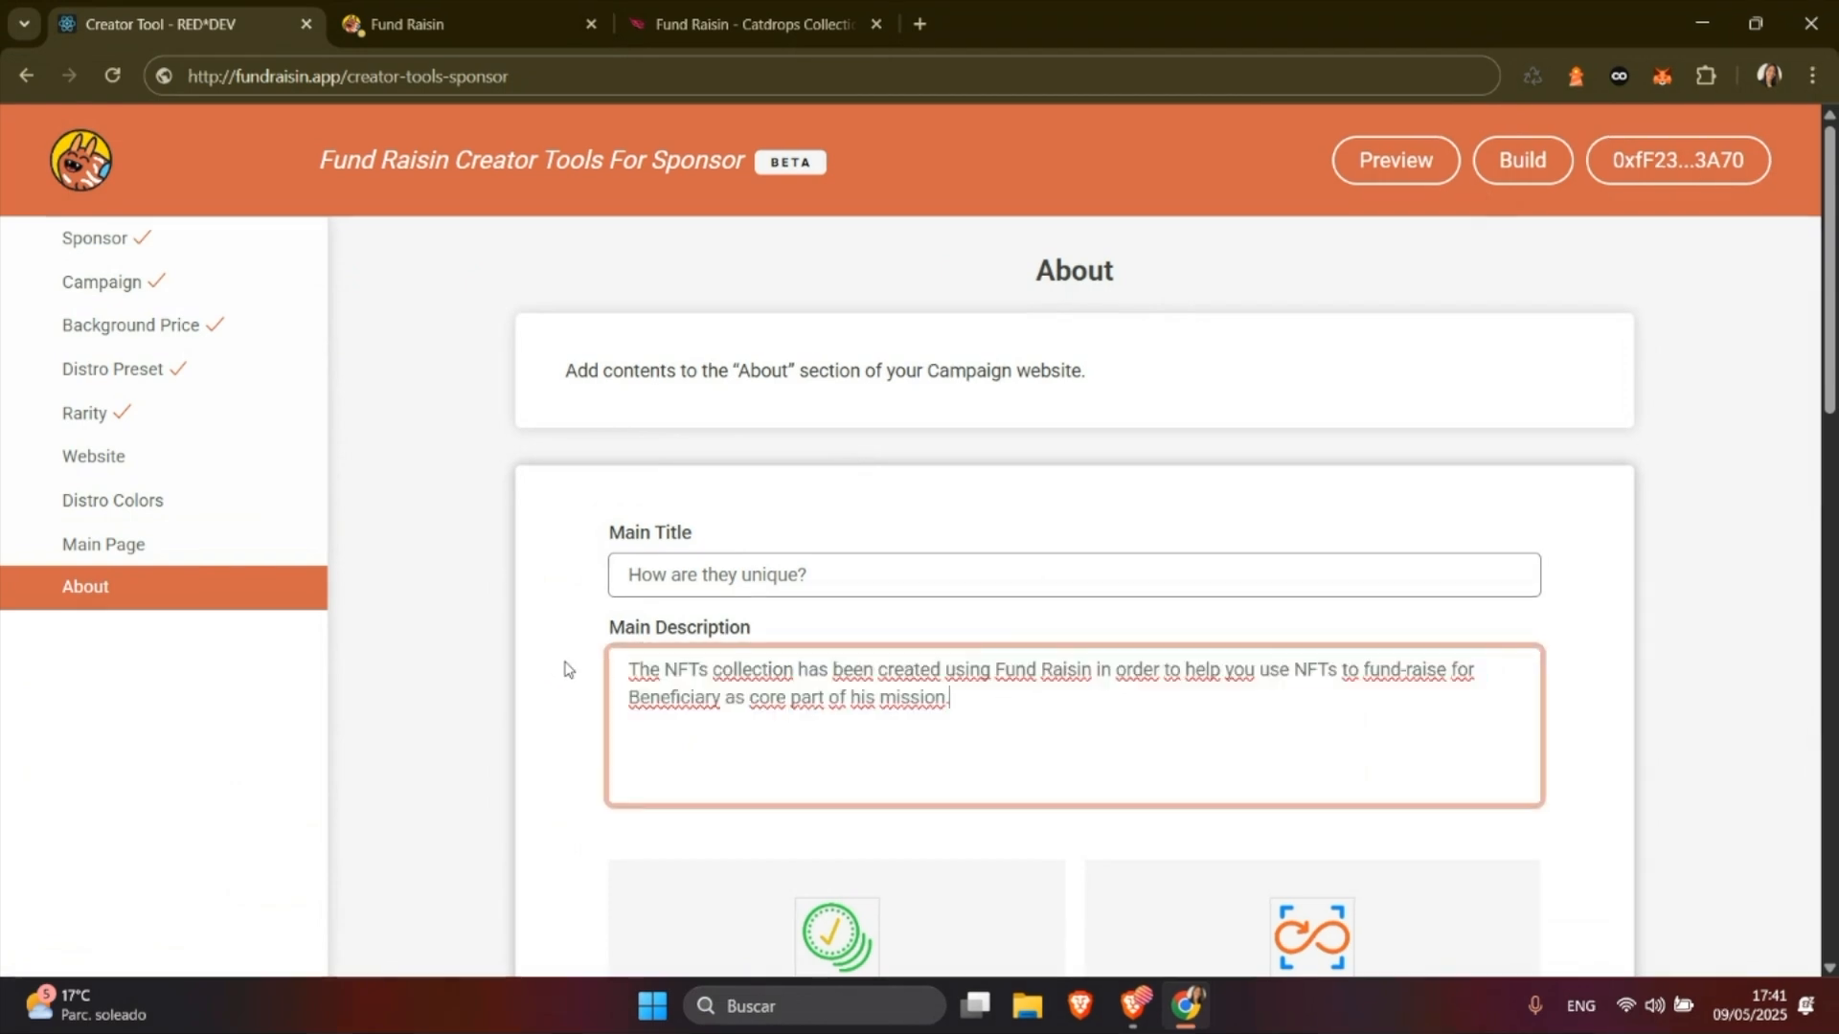
{"action": "scroll", "coordinate": [574, 671], "scroll_direction": "down", "scroll_amount": 7}
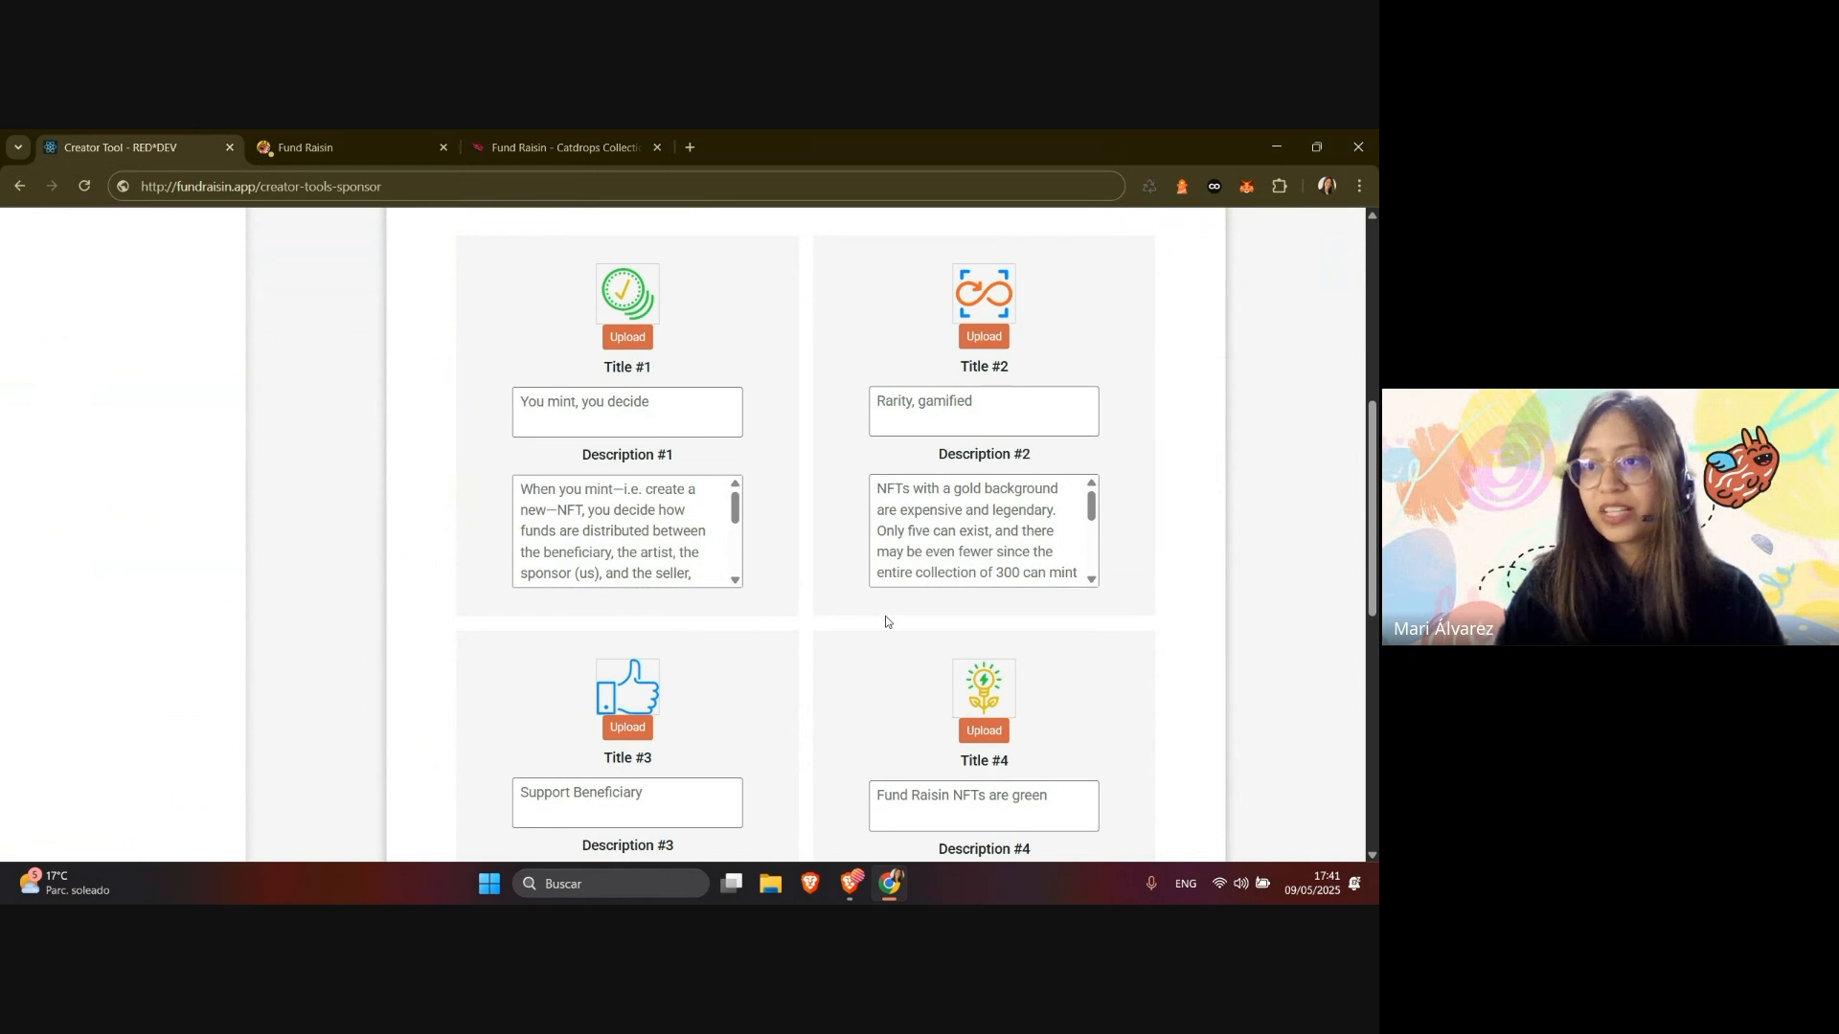
{"action": "scroll", "coordinate": [664, 660], "scroll_direction": "down", "scroll_amount": 2}
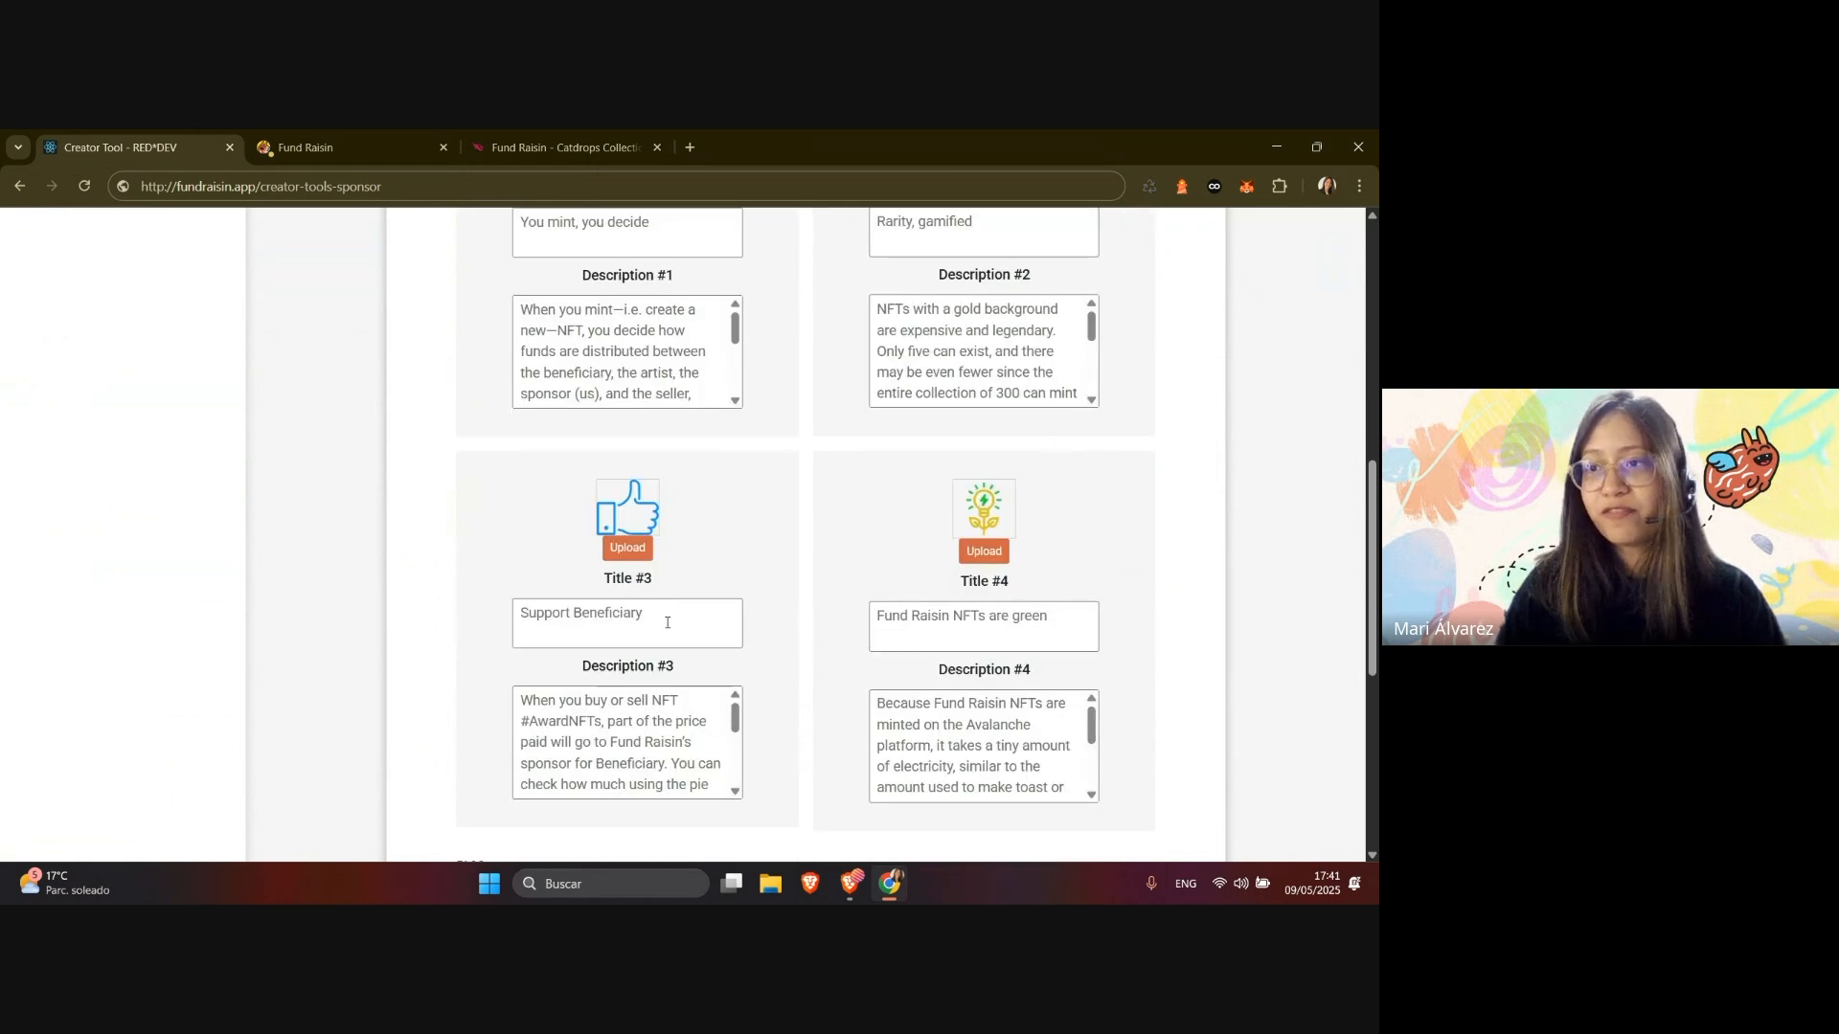
{"action": "scroll", "coordinate": [623, 617], "scroll_direction": "down", "scroll_amount": 1}
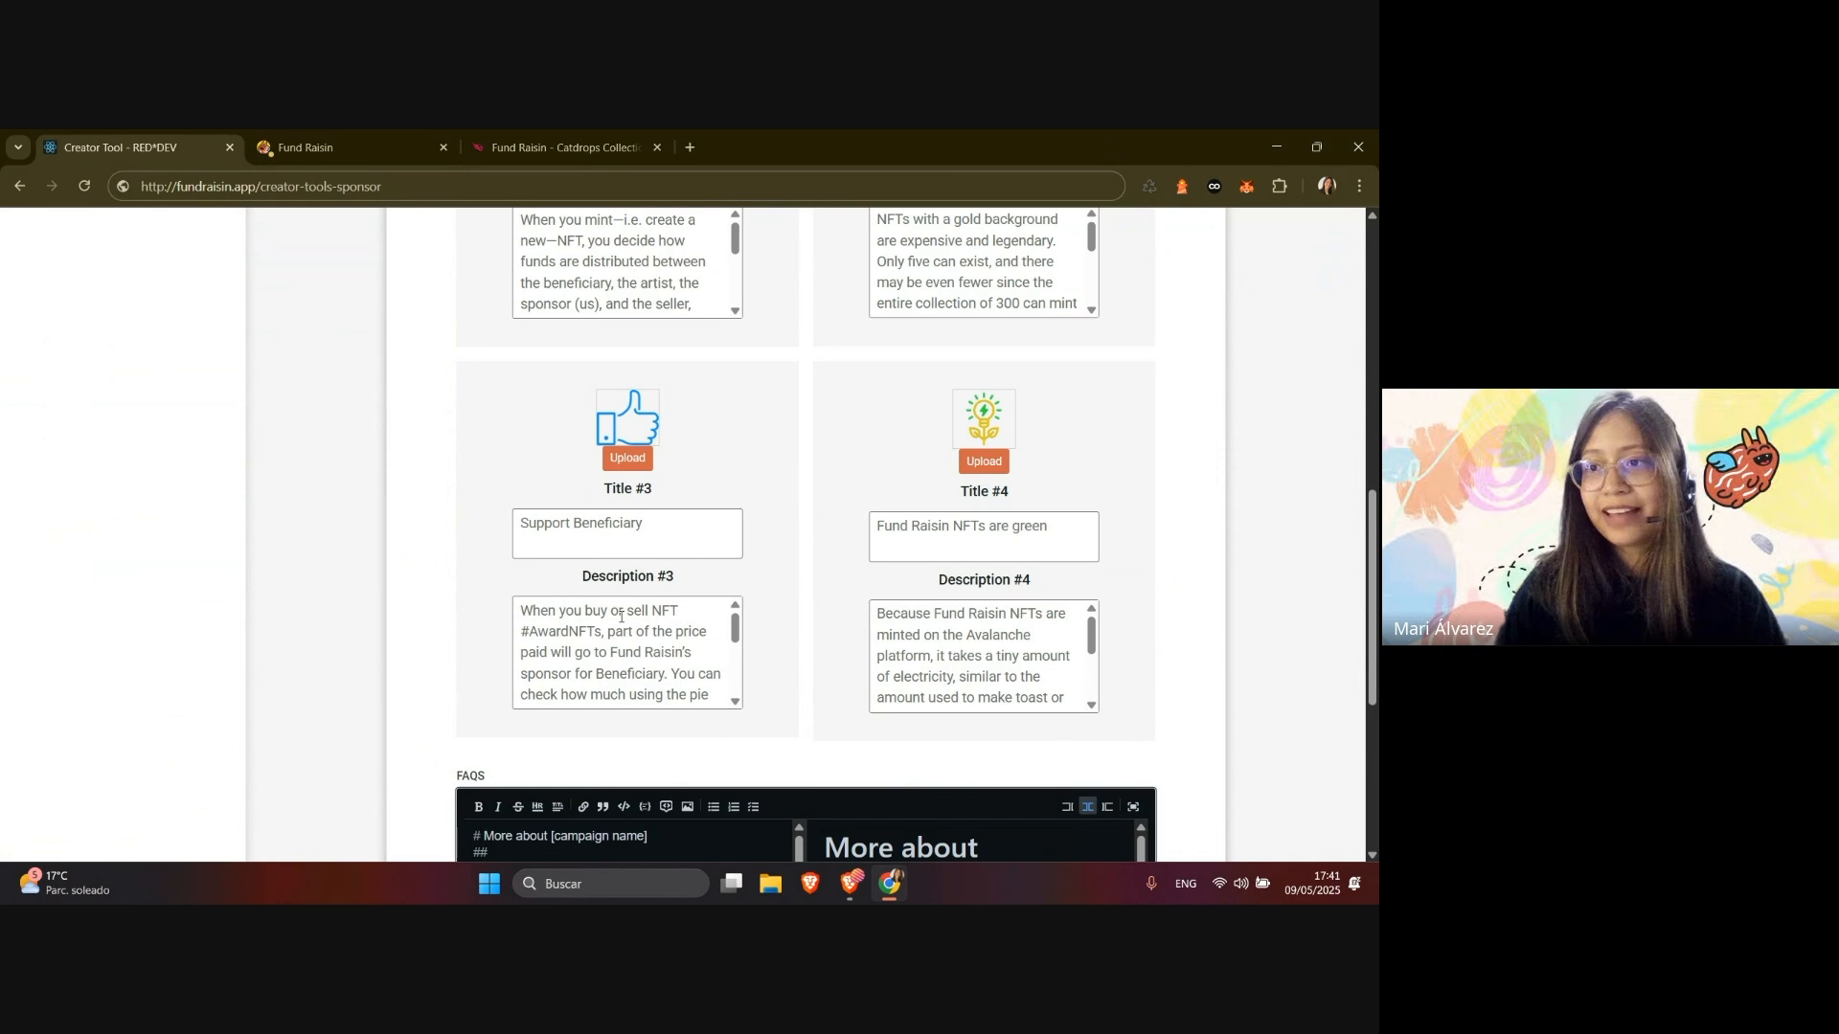
{"action": "left_click", "coordinate": [624, 617]}
{"action": "key", "text": "ctrl+a"}
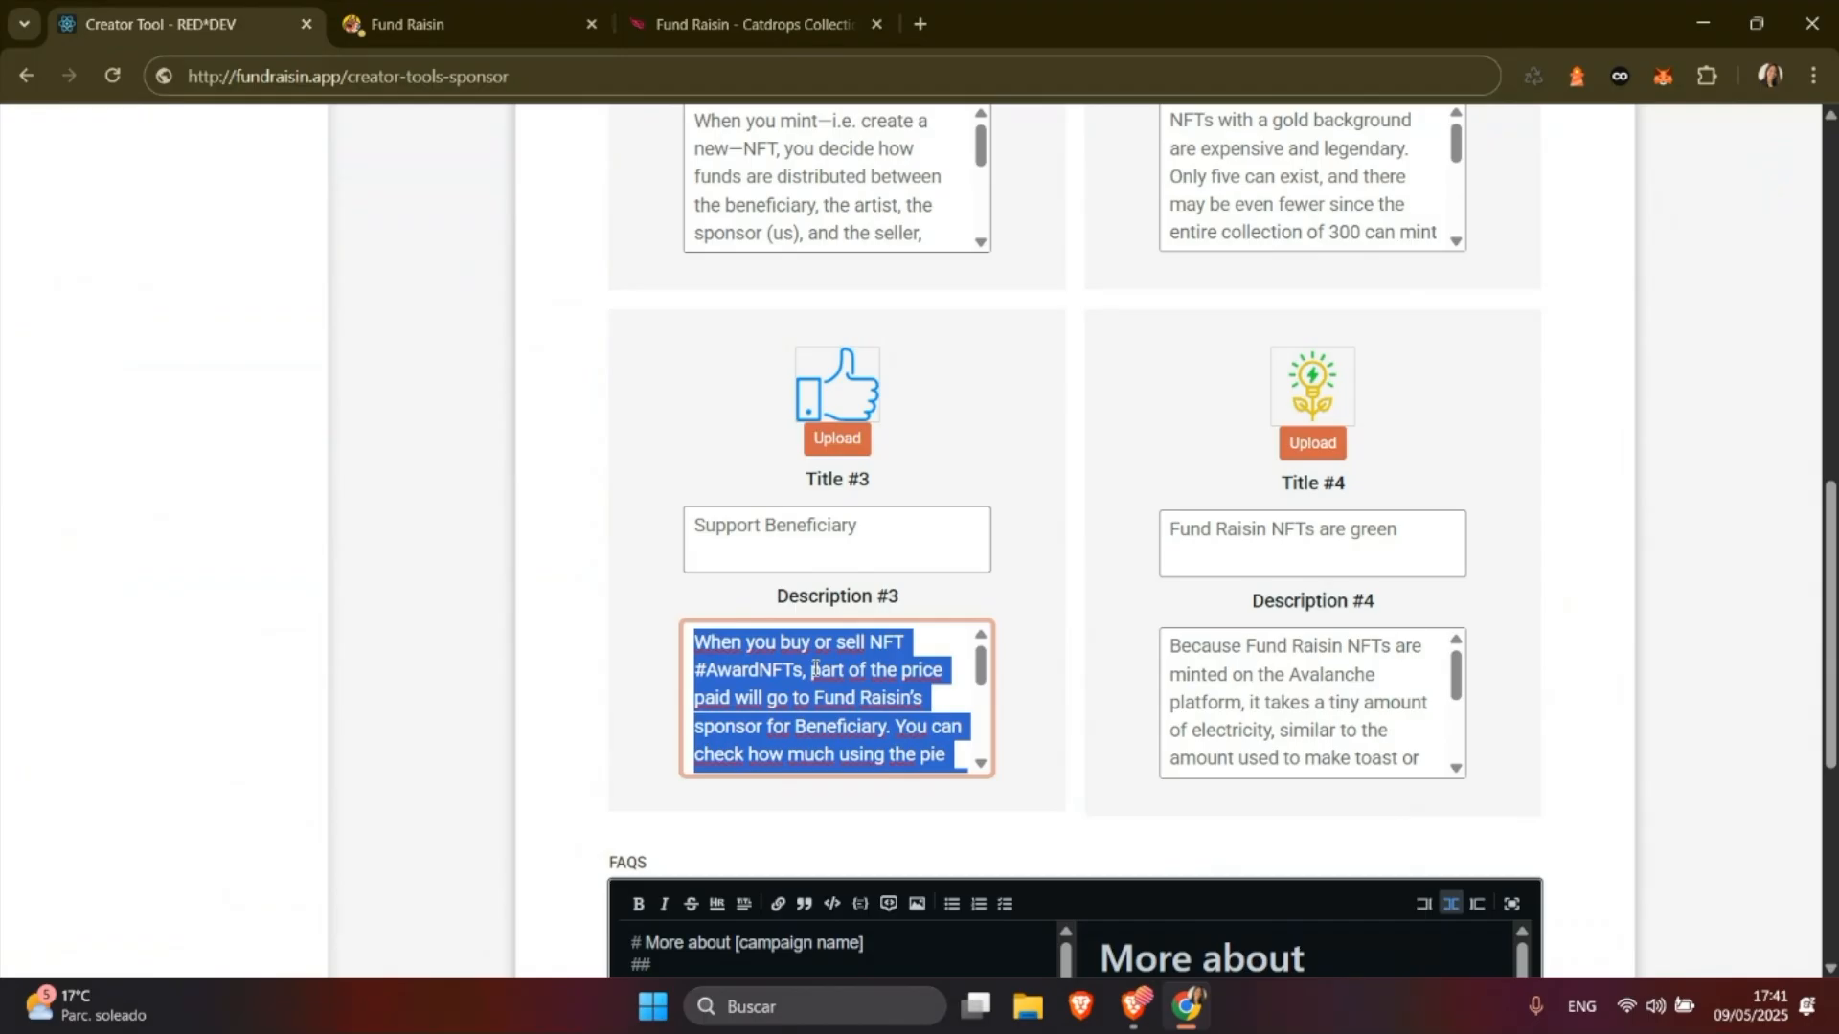
{"action": "type", "text": "my campaign is"}
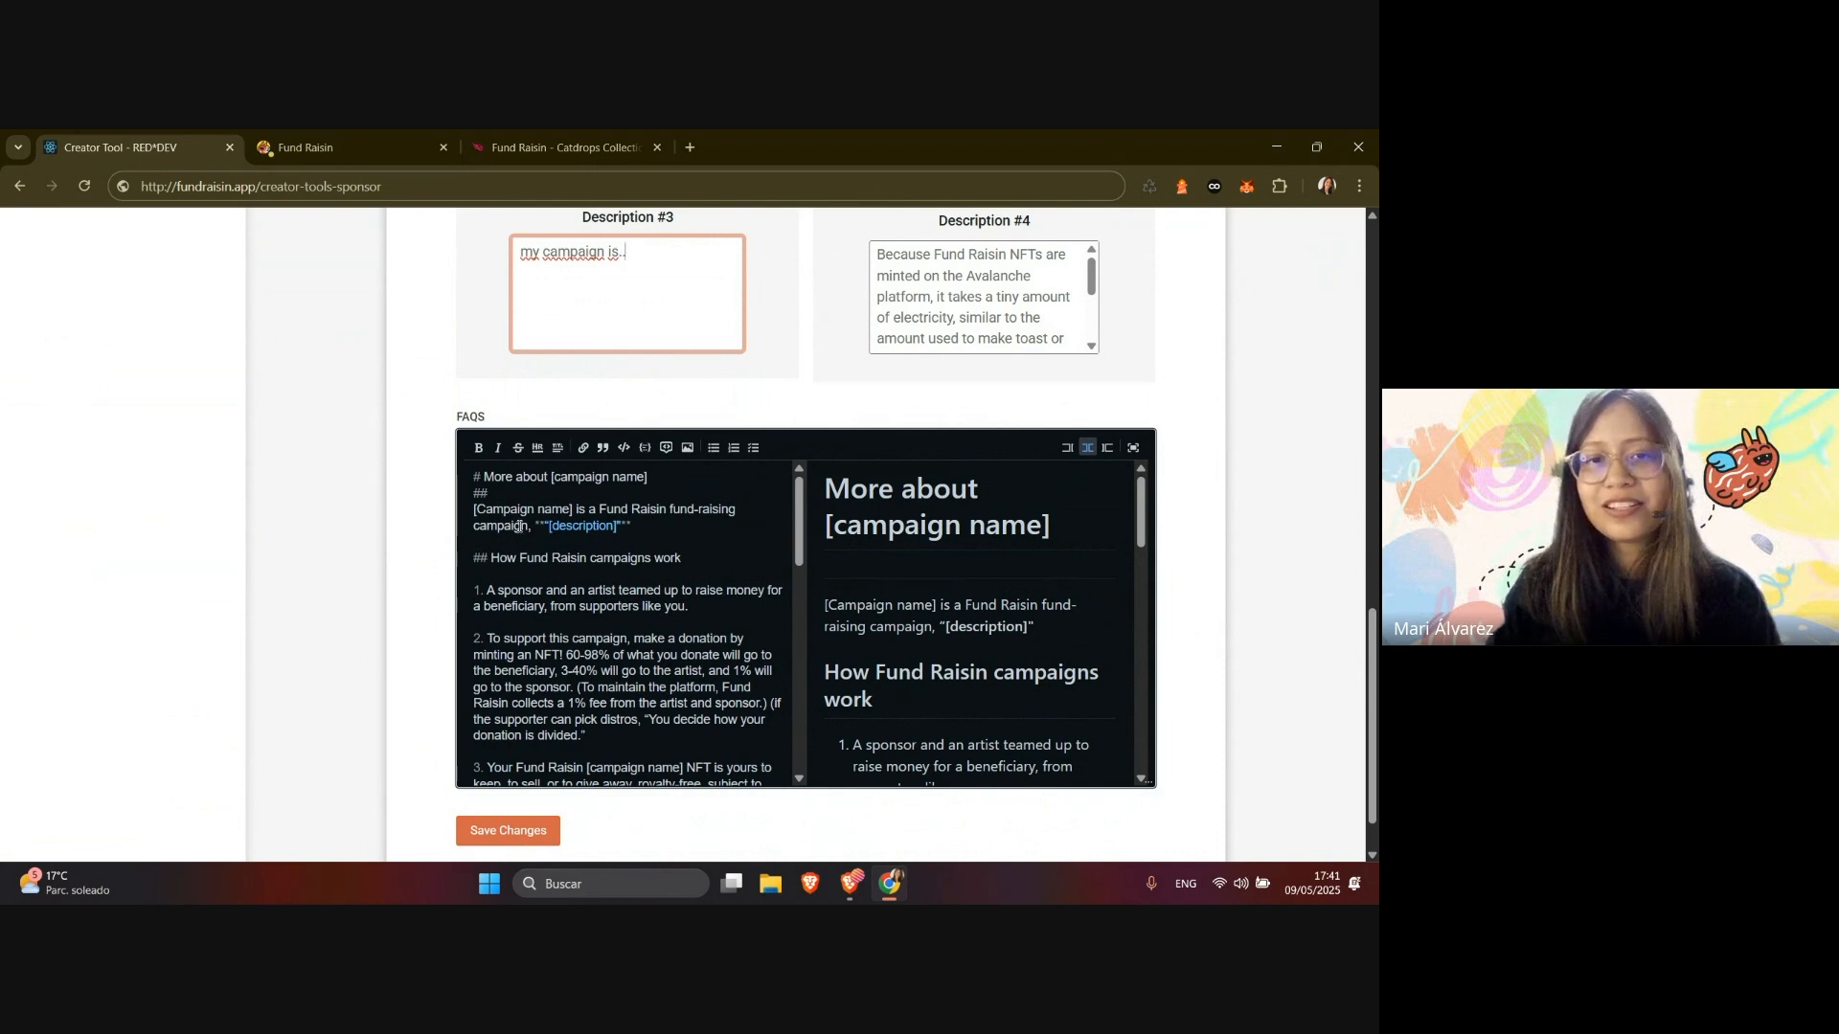
Review the FAQs template from the campaign name placeholder to its end and save the About section's changes.
{"action": "left_click_drag", "start_coordinate": [552, 477], "coordinate": [672, 482]}
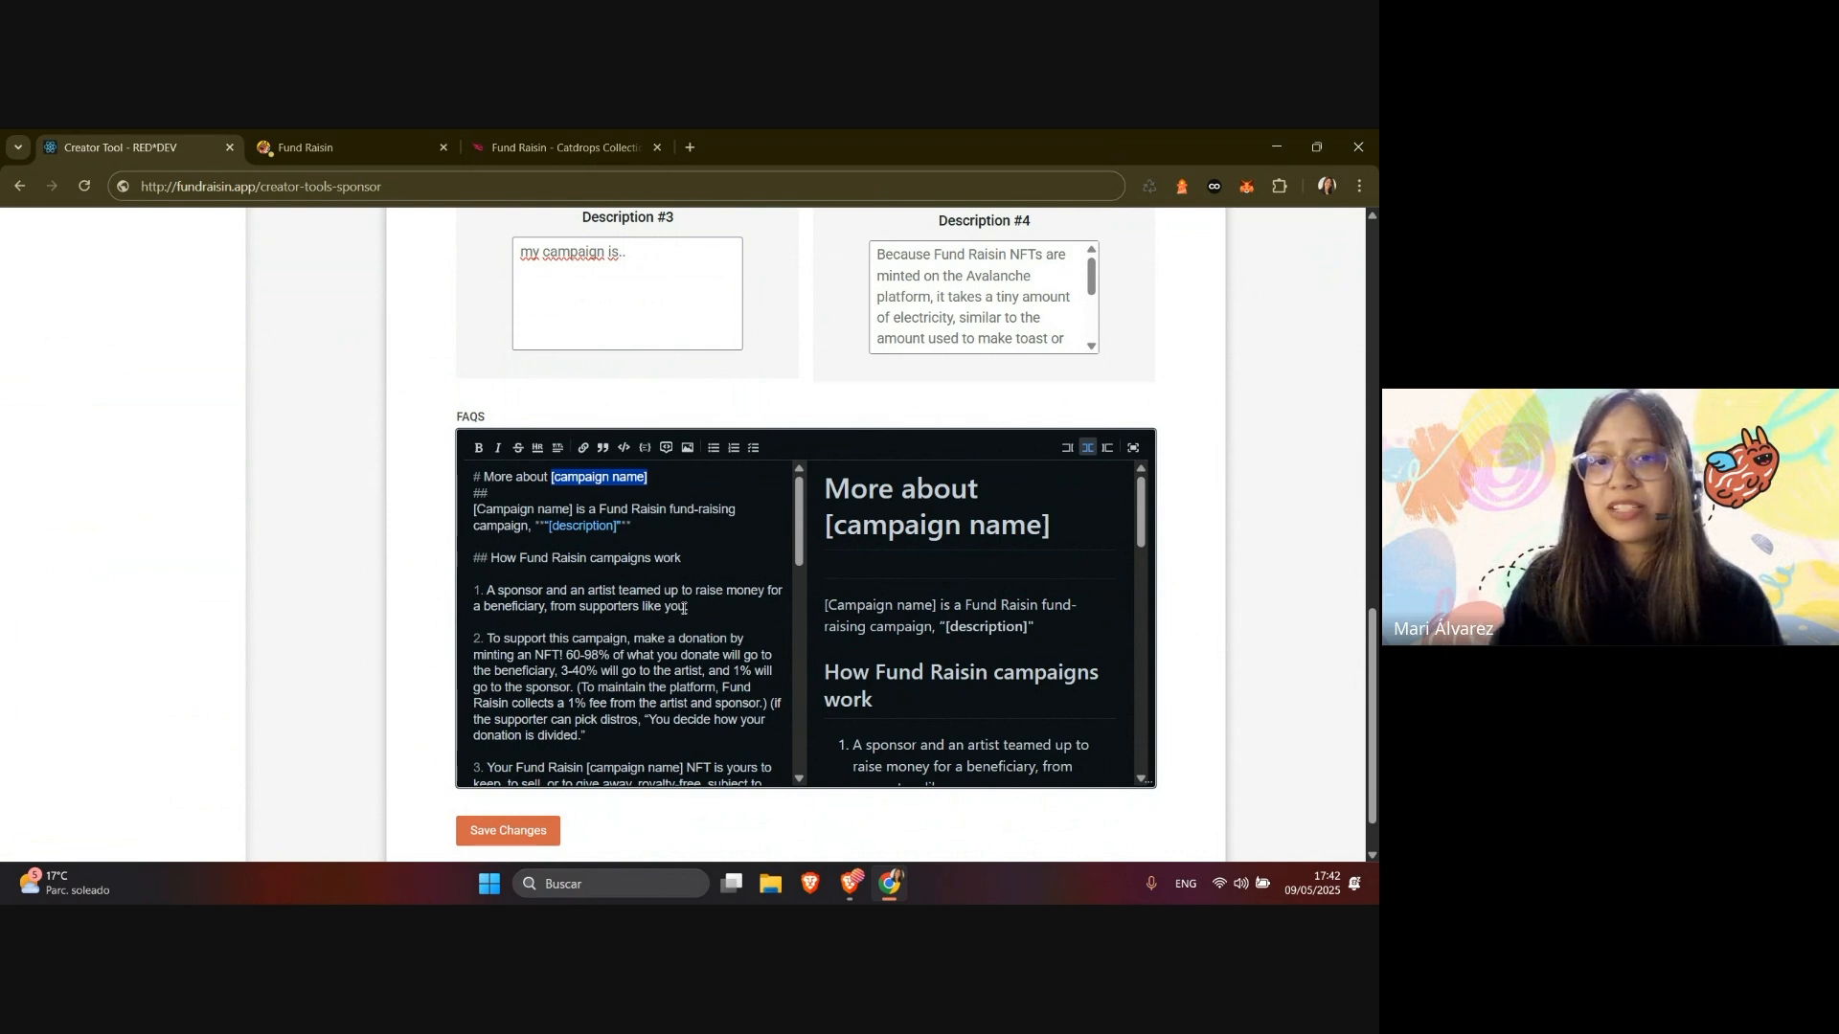
{"action": "scroll", "coordinate": [684, 609], "scroll_direction": "down", "scroll_amount": 15}
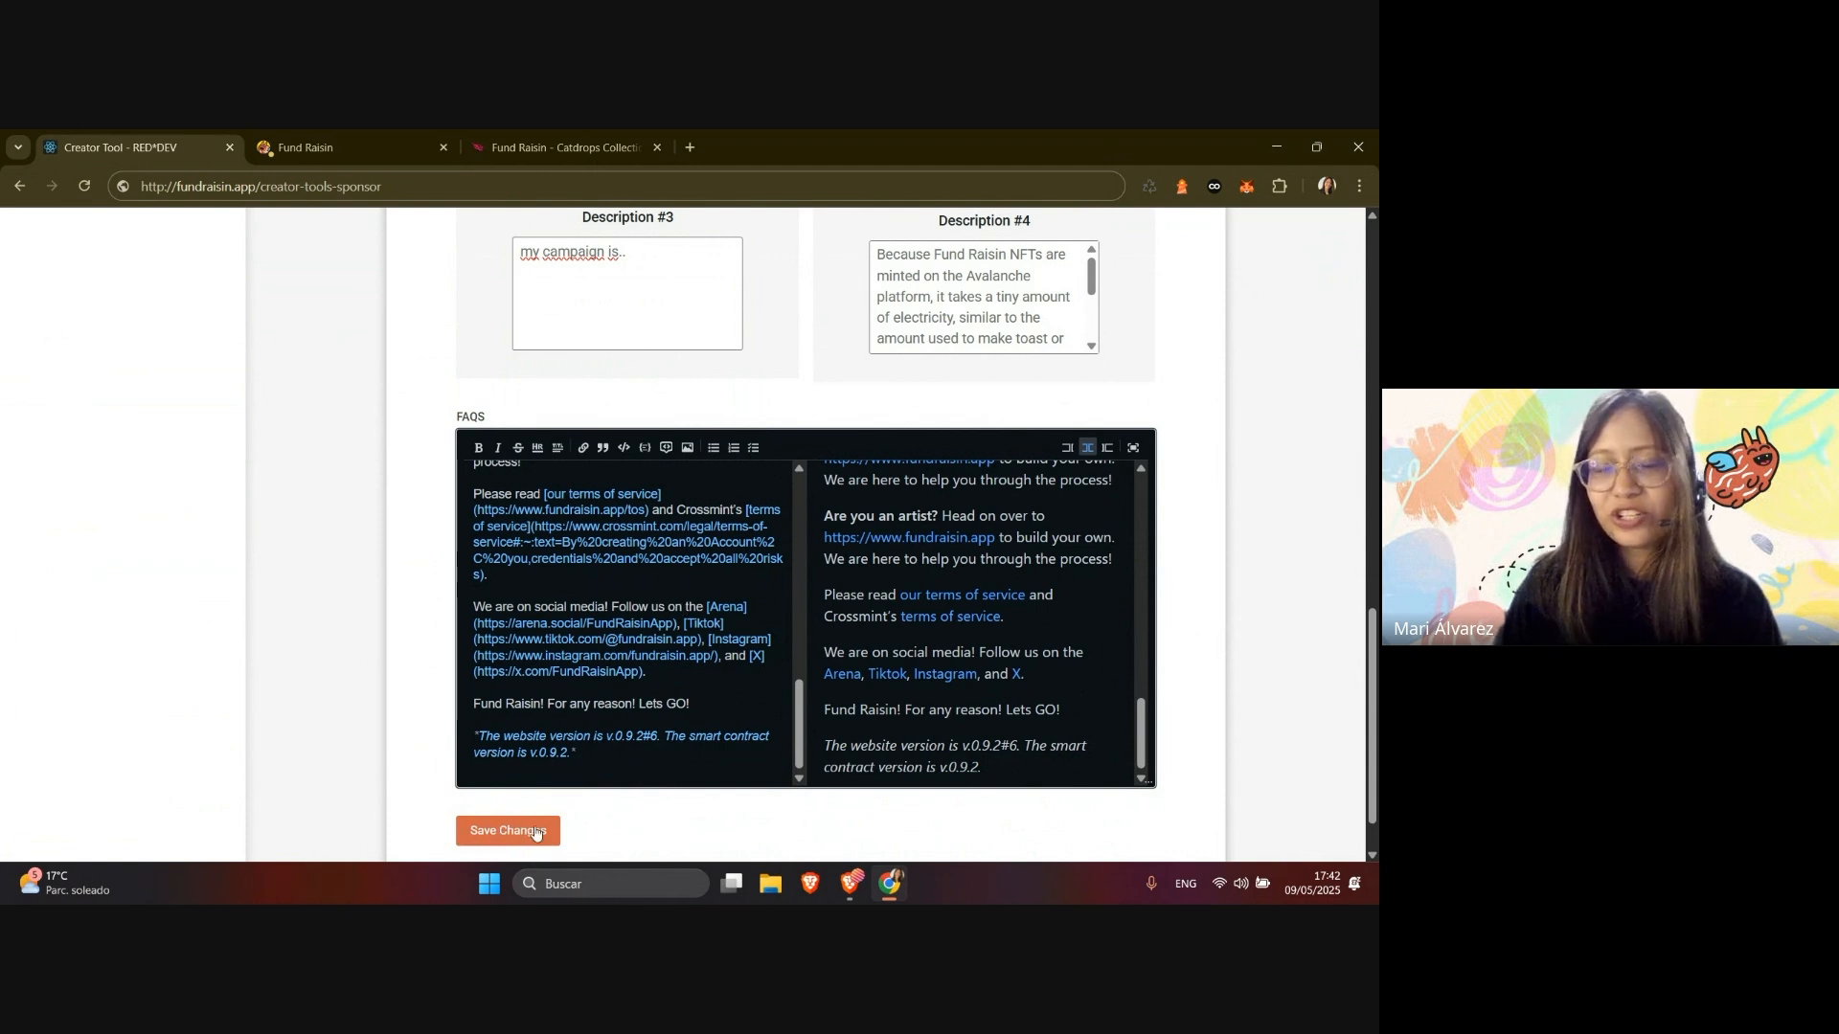
{"action": "left_click", "coordinate": [478, 834]}
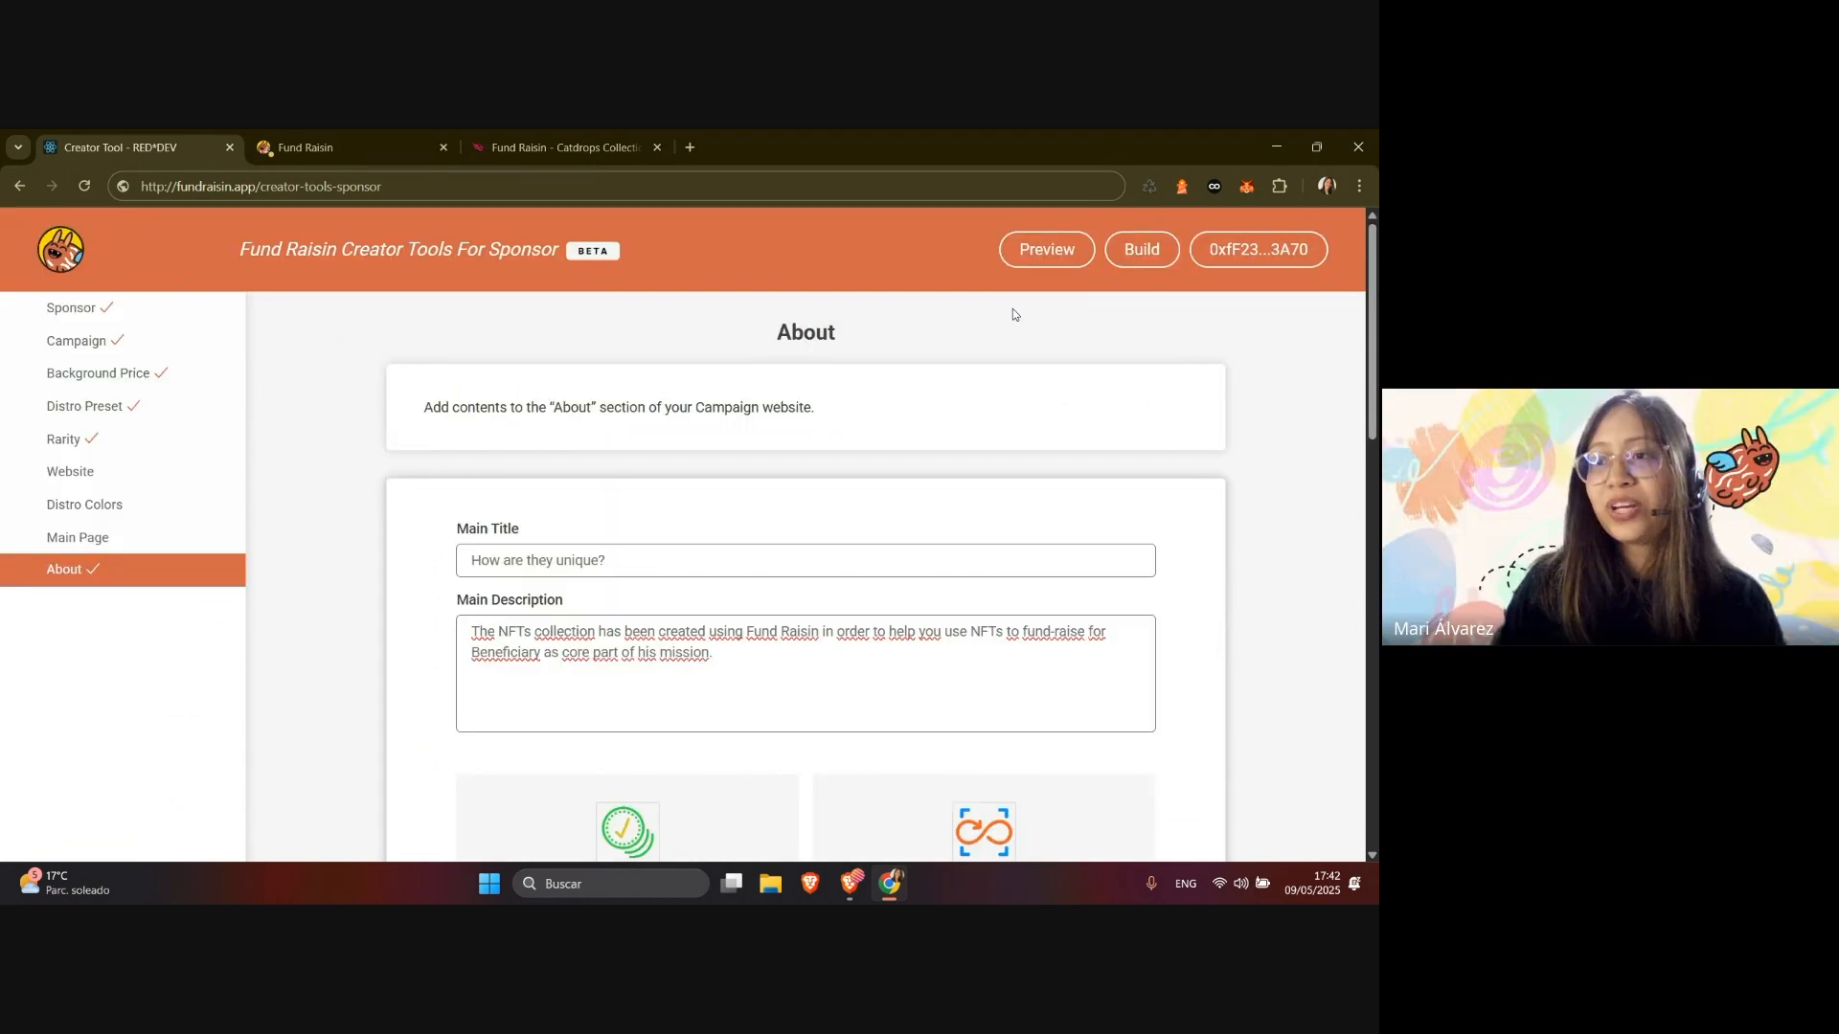
Preview the campaign website and look over its home page from the header to the Top Fundraisers section.
{"action": "left_click", "coordinate": [1041, 267]}
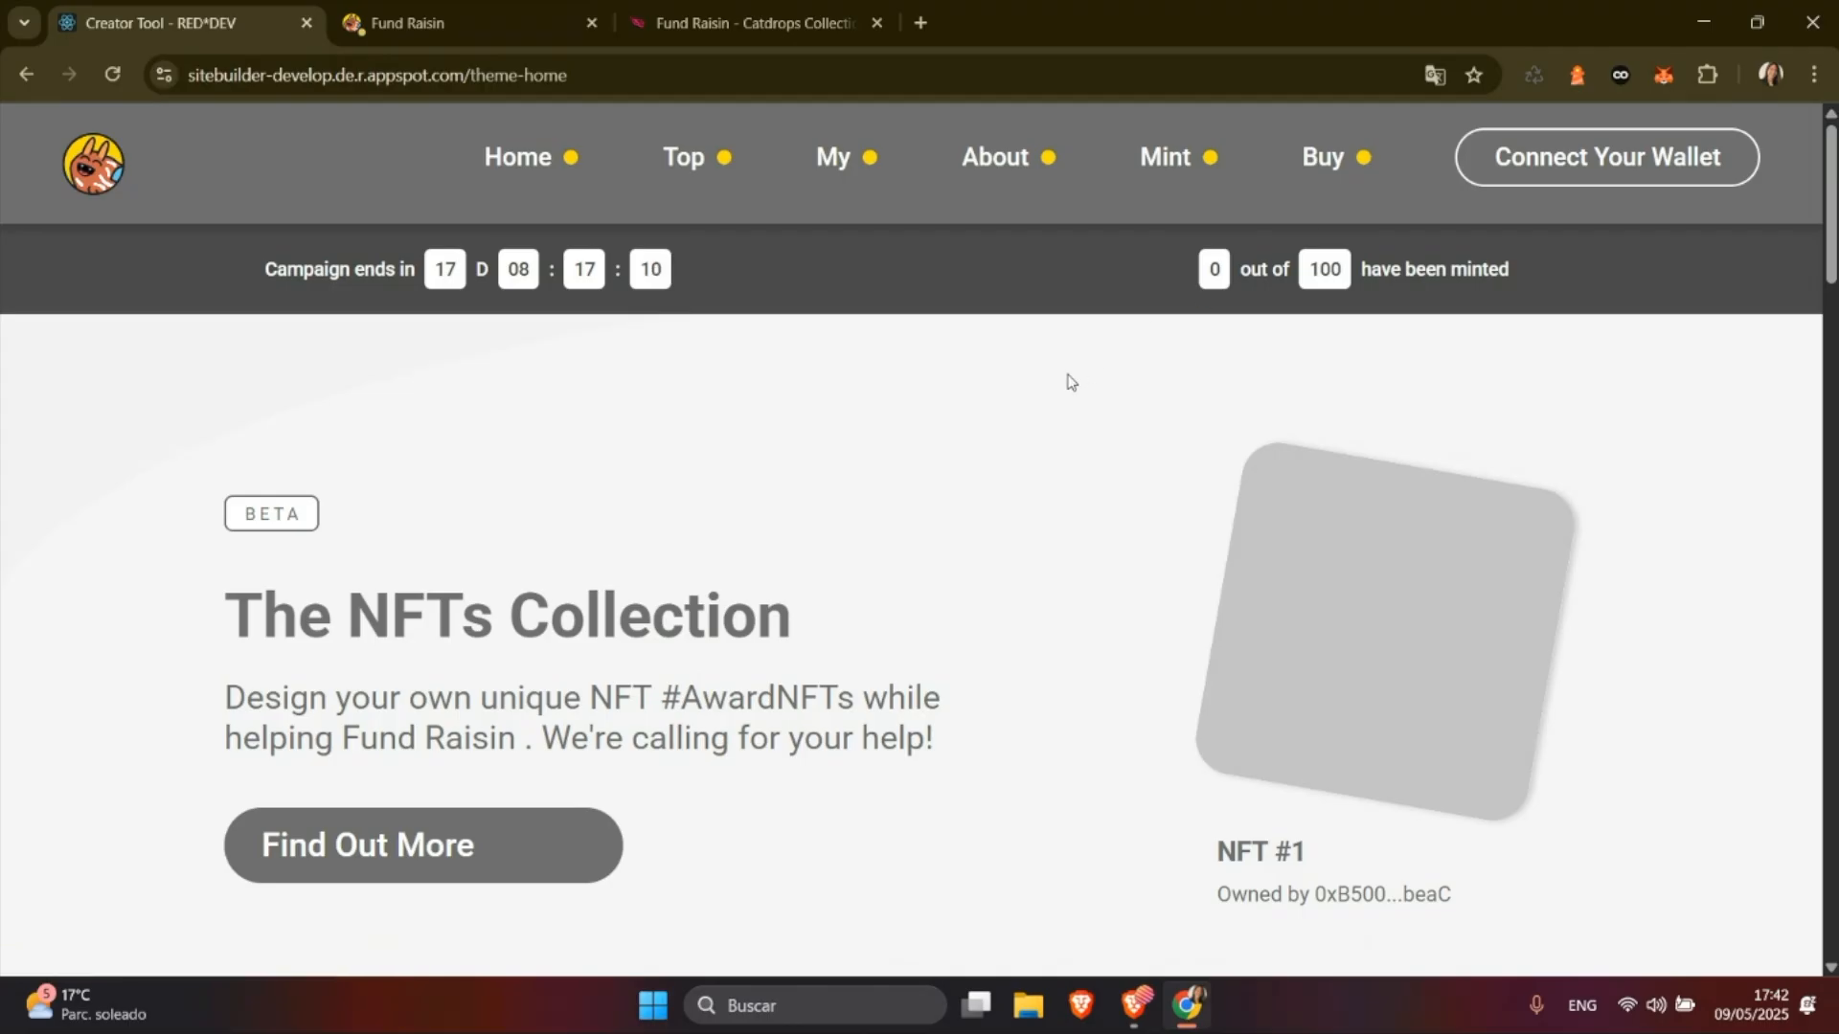
{"action": "scroll", "coordinate": [1063, 394], "scroll_direction": "down", "scroll_amount": 5}
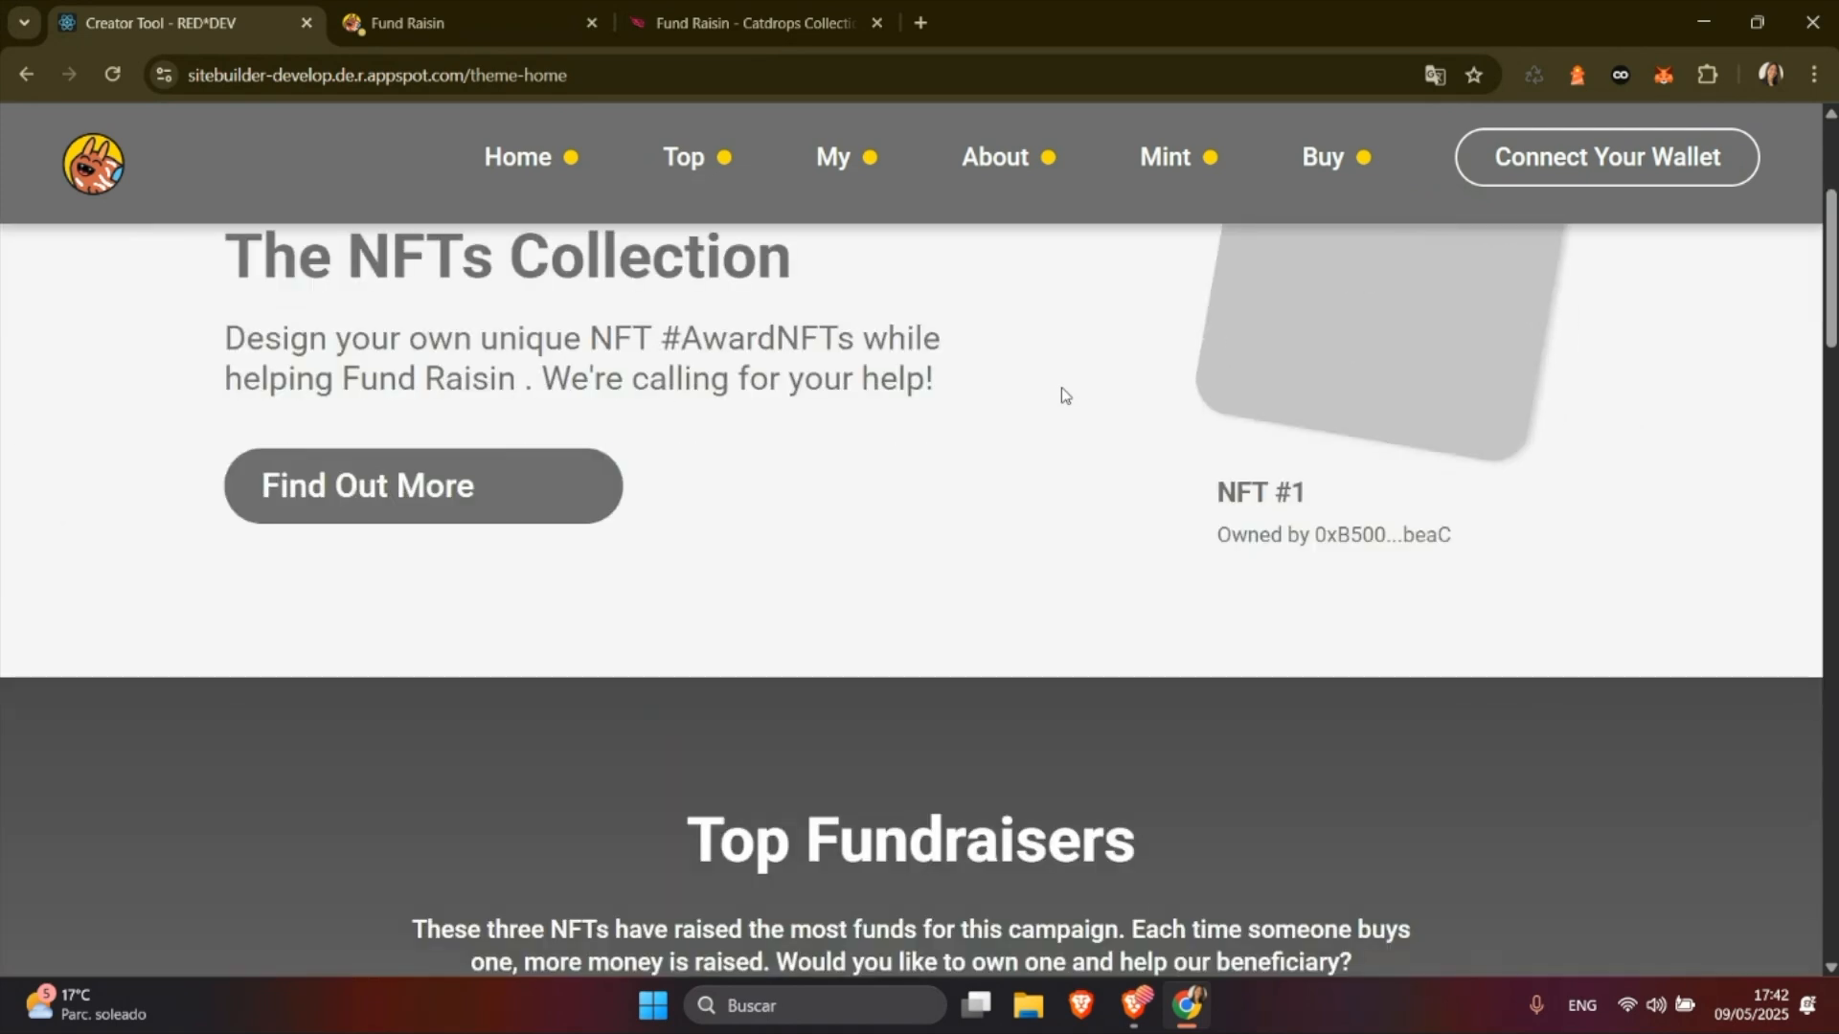
{"action": "scroll", "coordinate": [1063, 395], "scroll_direction": "down", "scroll_amount": 1}
{"action": "scroll", "coordinate": [1063, 395], "scroll_direction": "down", "scroll_amount": 3}
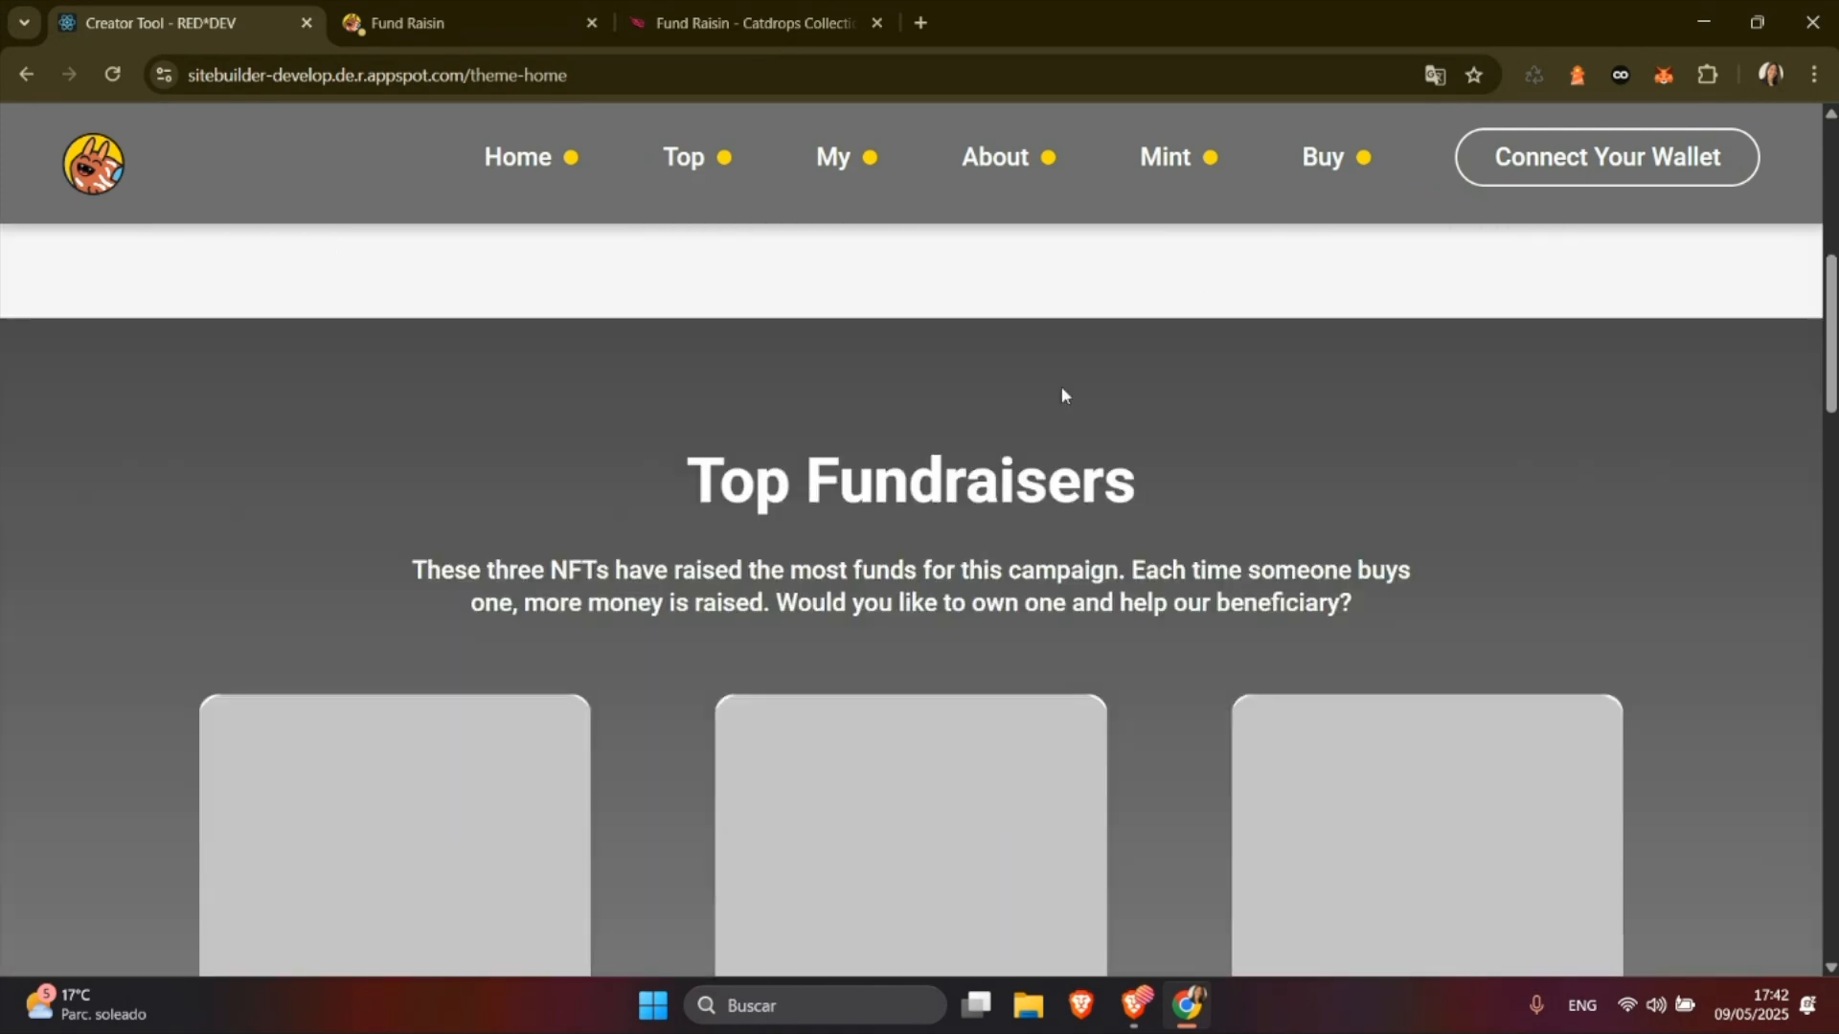
{"action": "scroll", "coordinate": [1061, 394], "scroll_direction": "up", "scroll_amount": 9}
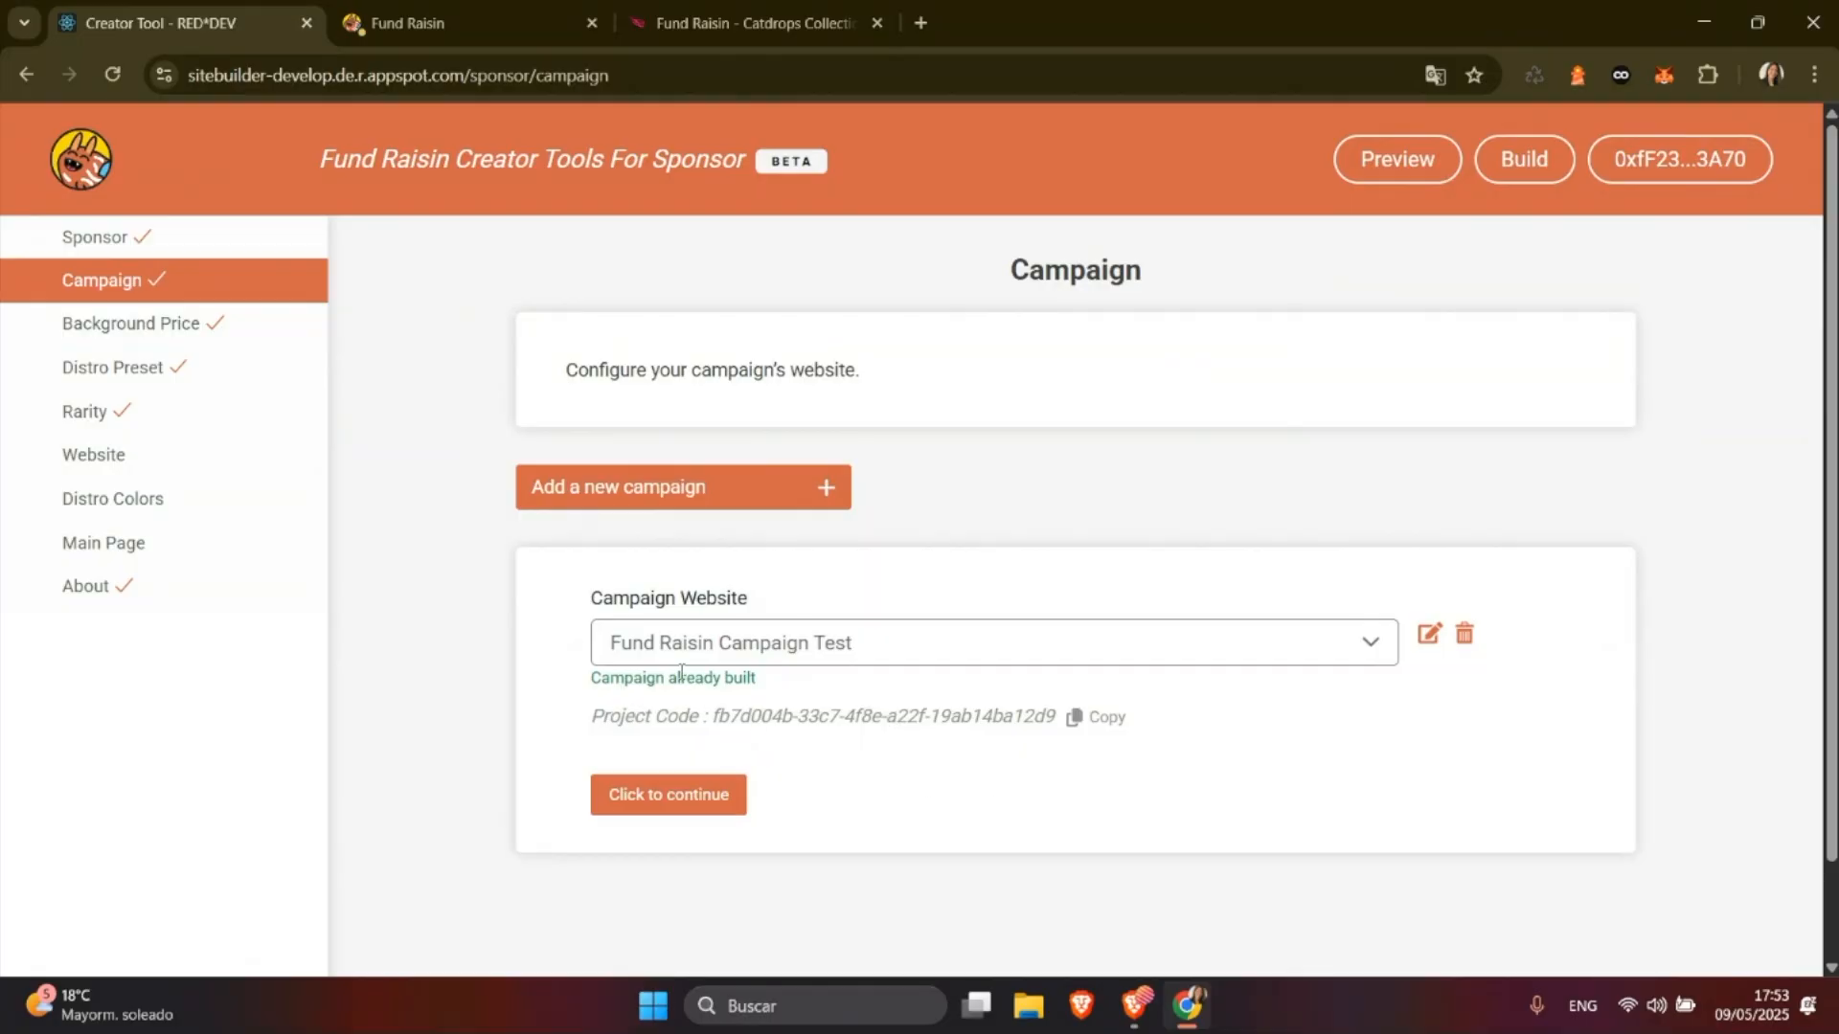
Check the build status and project code of Fund Raisin Campaign Test in the Campaign settings.
{"action": "left_click_drag", "start_coordinate": [567, 684], "coordinate": [830, 691]}
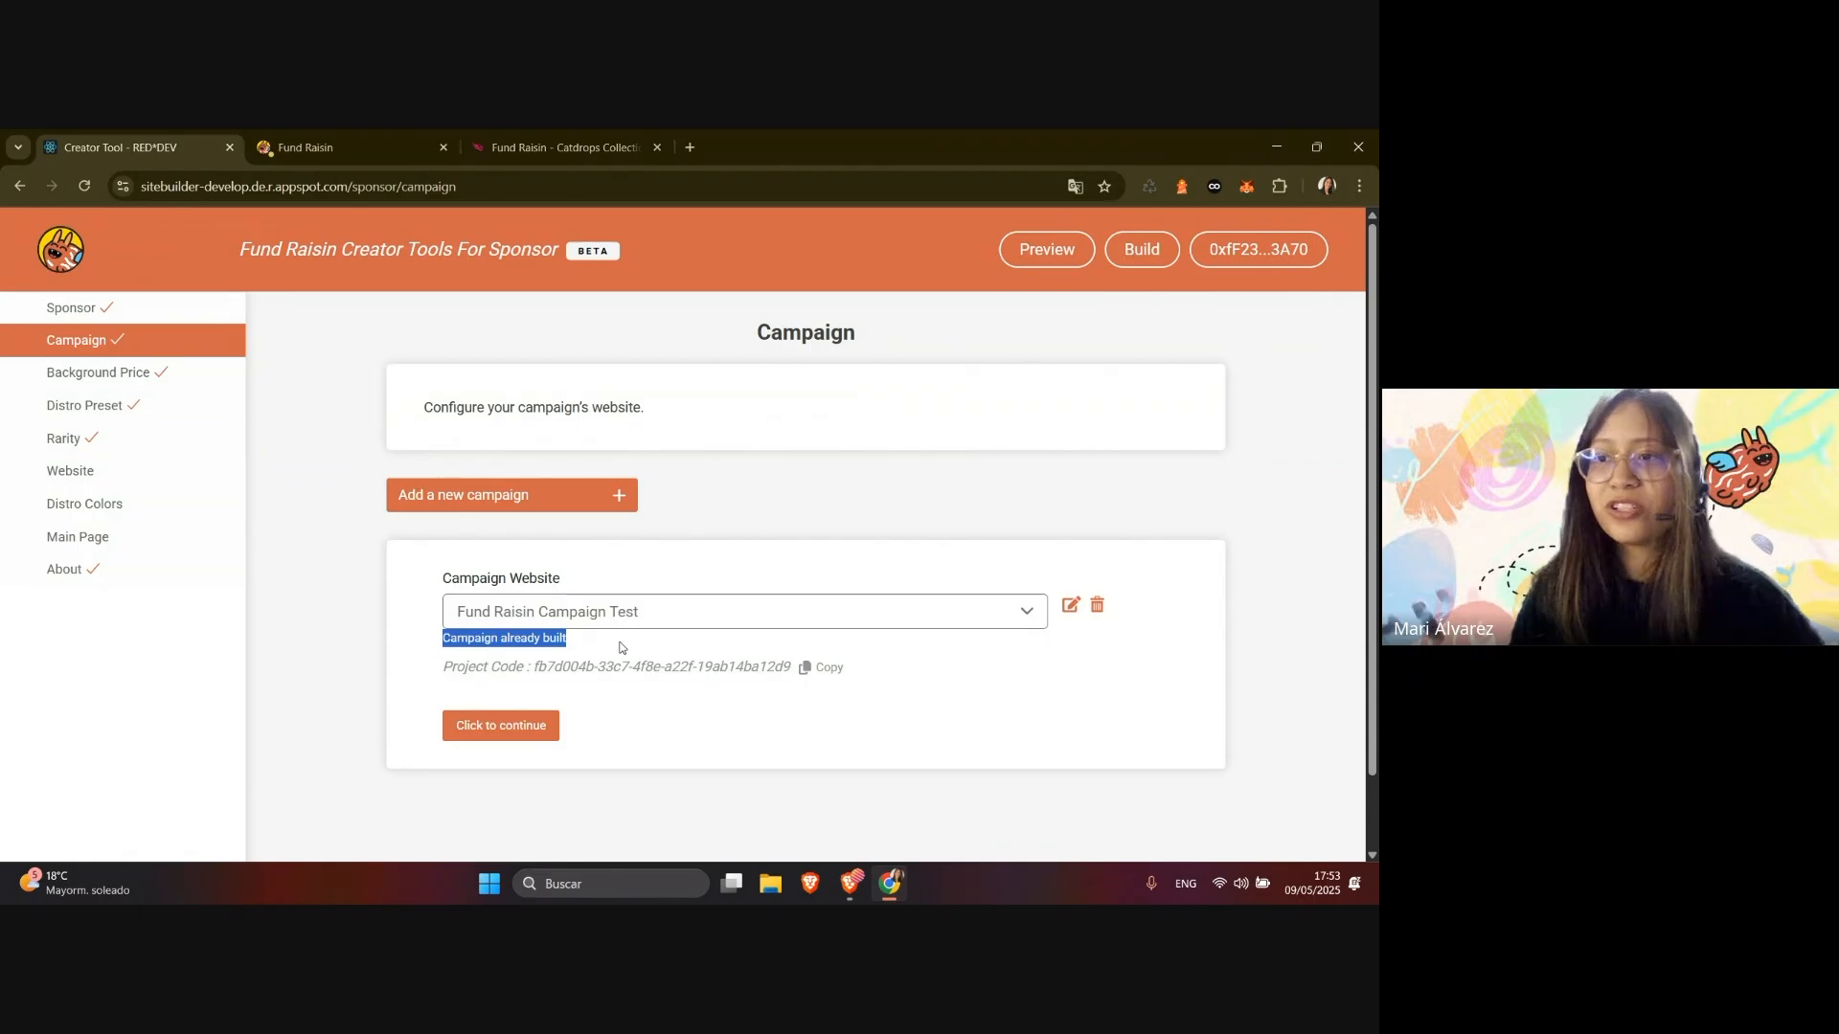
{"action": "left_click_drag", "start_coordinate": [456, 670], "coordinate": [458, 678]}
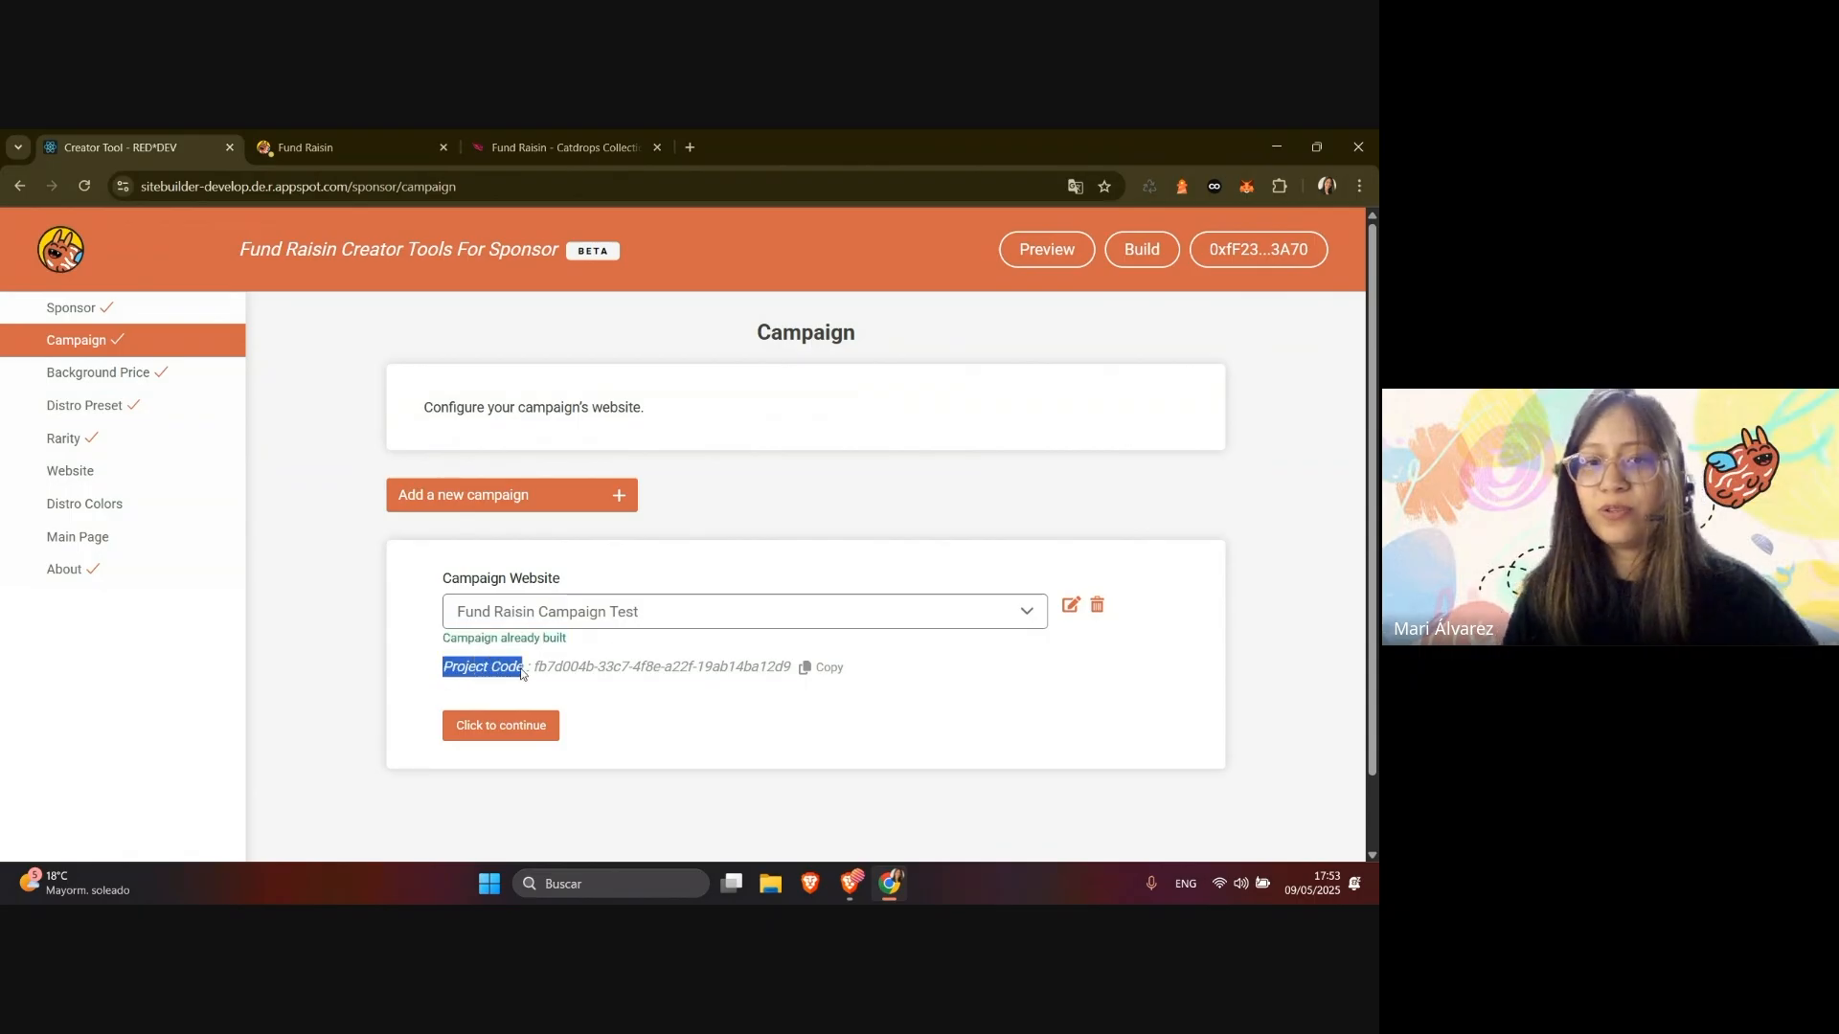